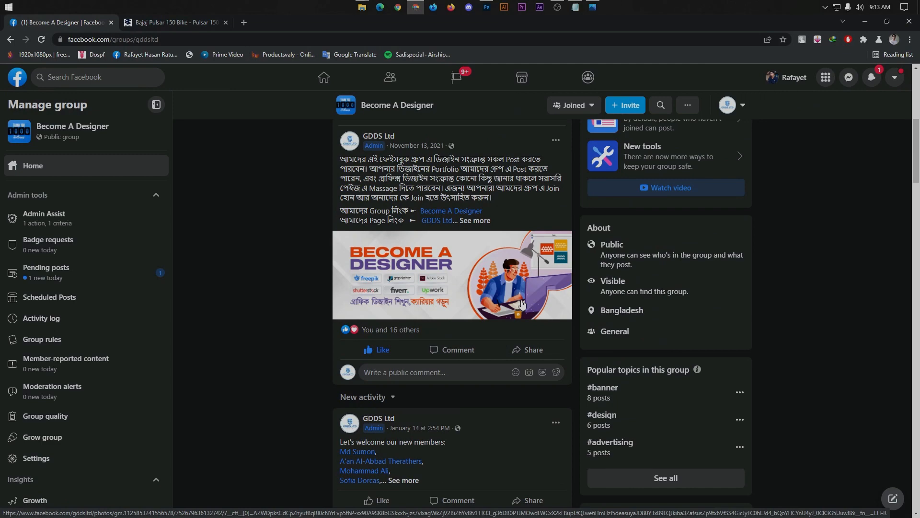
scroll(522, 304, down, 7)
scroll(514, 266, up, 14)
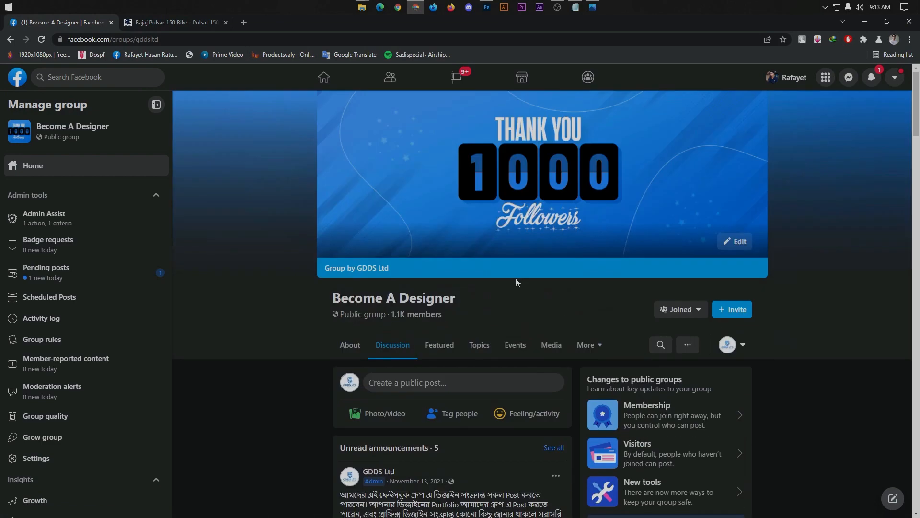
scroll(641, 223, down, 3)
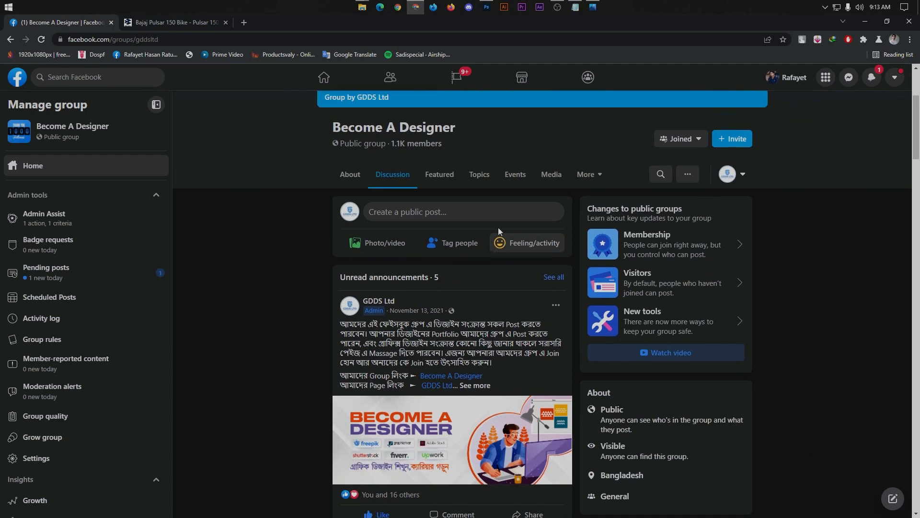
scroll(498, 231, up, 3)
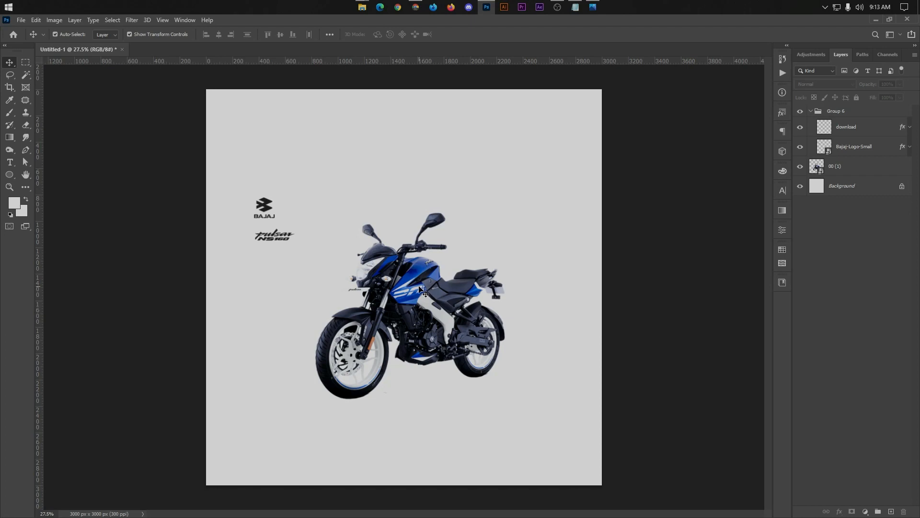
Step: Examine the finished Pulsar NS160 poster, the cut-out bike in the Photoshop document and the Bajaj Pulsar model page
click(593, 7)
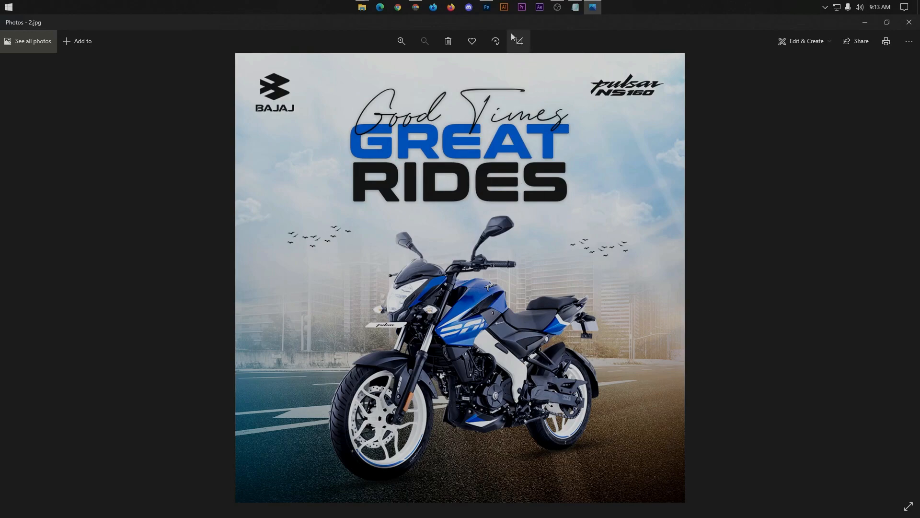
click(486, 7)
drag(425, 320, 458, 298)
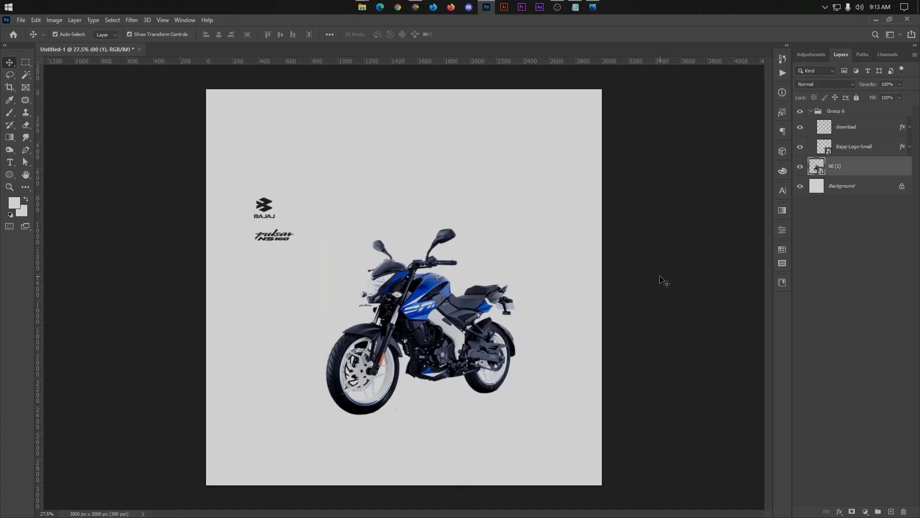
click(416, 7)
click(150, 23)
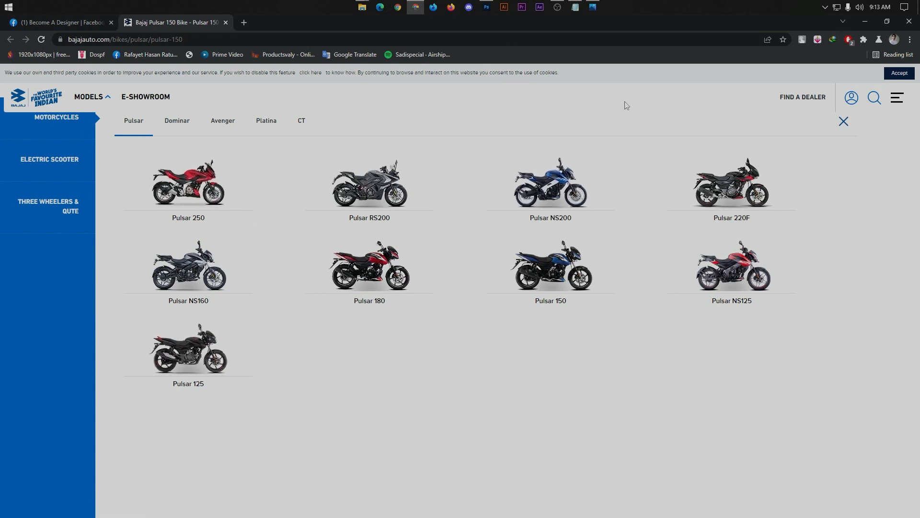
Step: Switch to Photoshop and create a new 1080 x 1080 px document with a resolution of 300 pixels/inch
click(487, 7)
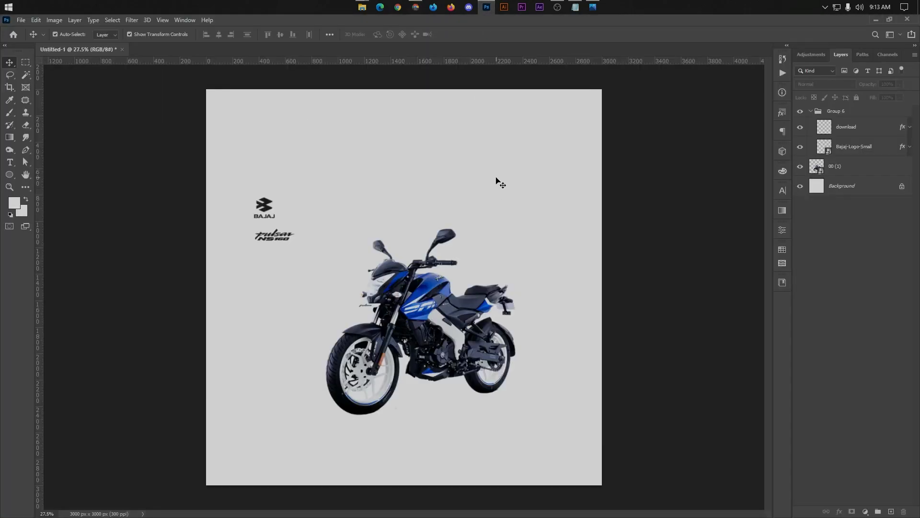
key(ctrl+n)
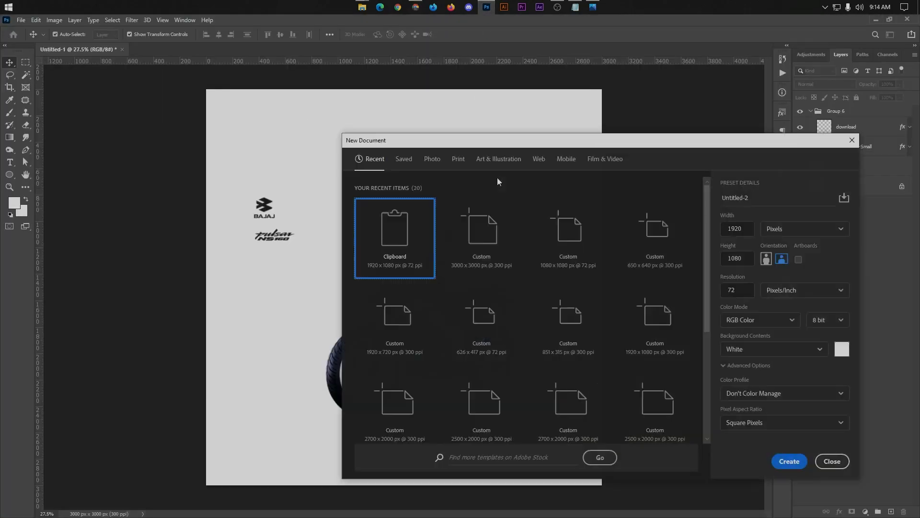
drag(637, 140, 529, 118)
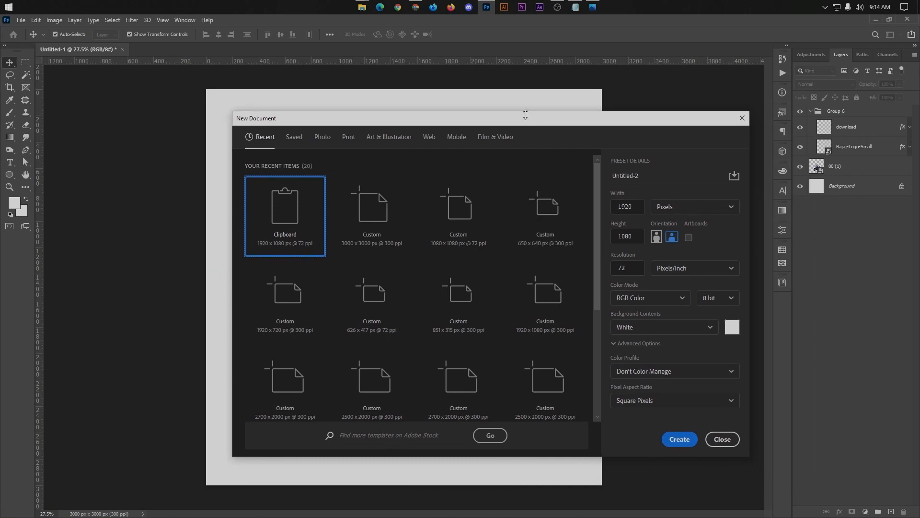
double_click(642, 209)
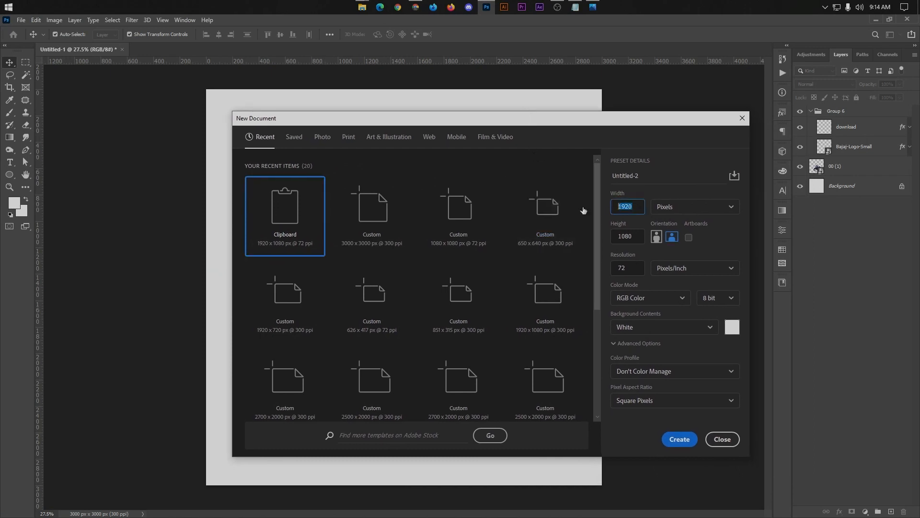
text(1)
key(ctrl+a)
double_click(633, 267)
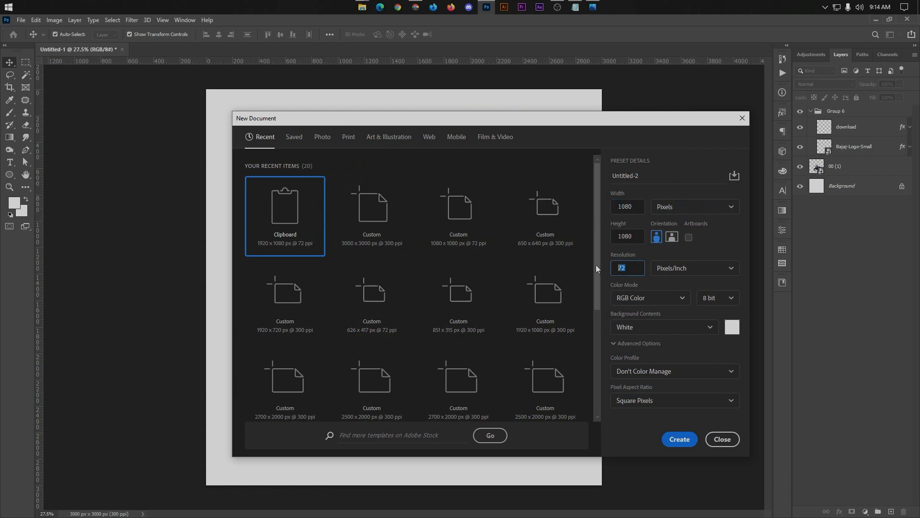
text(300)
click(681, 439)
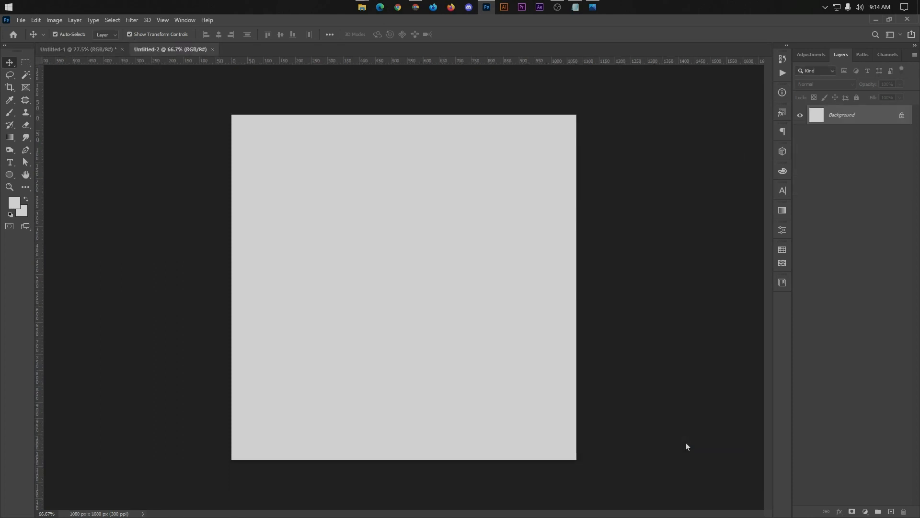
Step: Launch SwordSoft Mousetrack and close its settings window to return to the blank document
key(super)
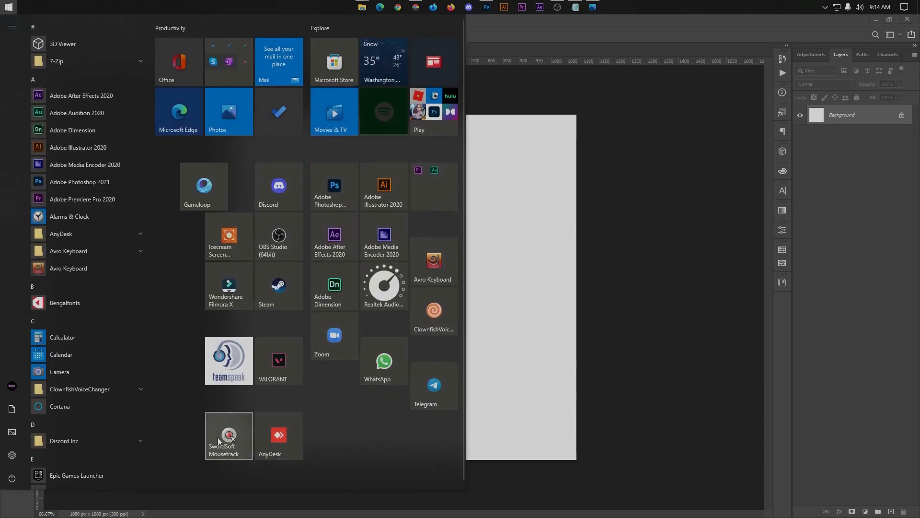
click(230, 434)
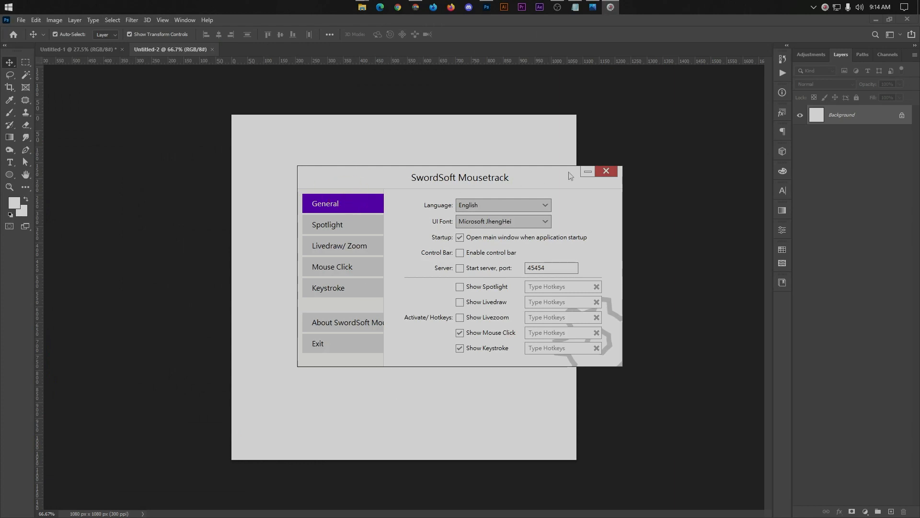
click(606, 171)
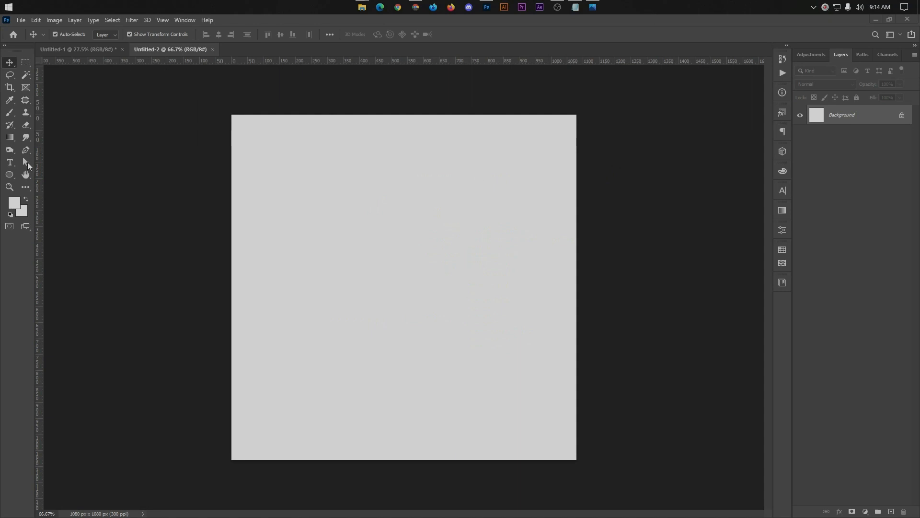
Step: Create a 50 x 50 px rectangle shape on the blank canvas
click(11, 175)
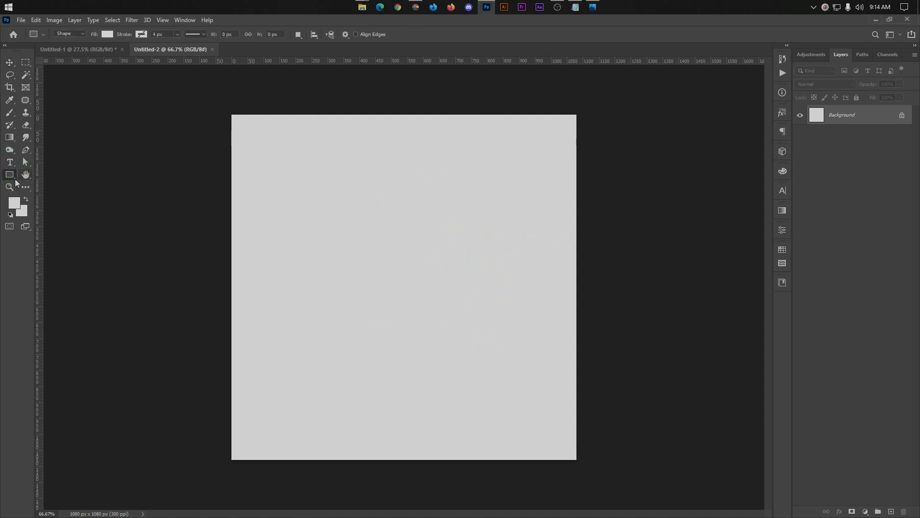
click(9, 174)
click(282, 210)
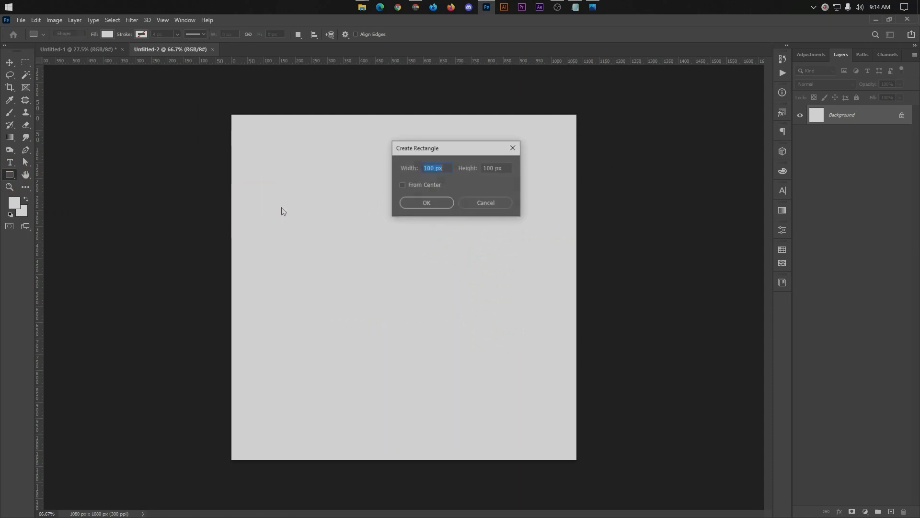
text(50)
key(ctrl+a)
key(ctrl+c)
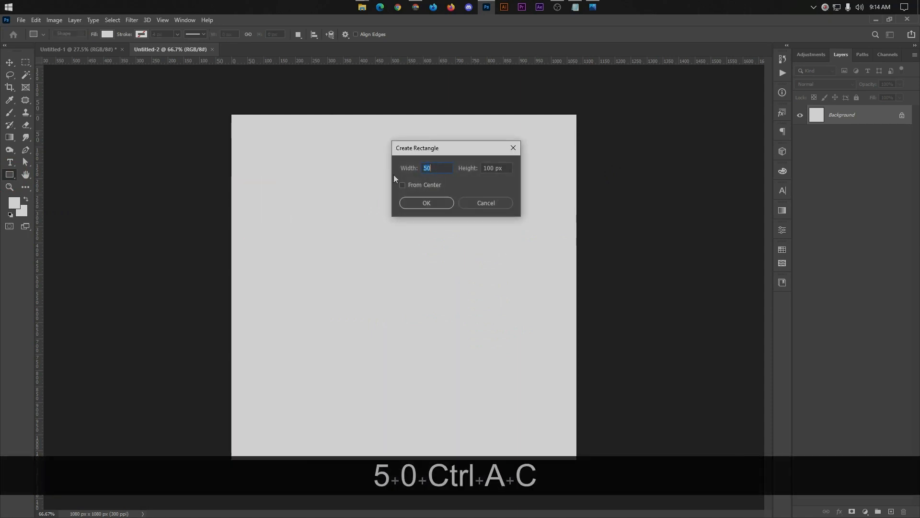
click(494, 169)
key(ctrl+a)
key(ctrl+v)
click(428, 202)
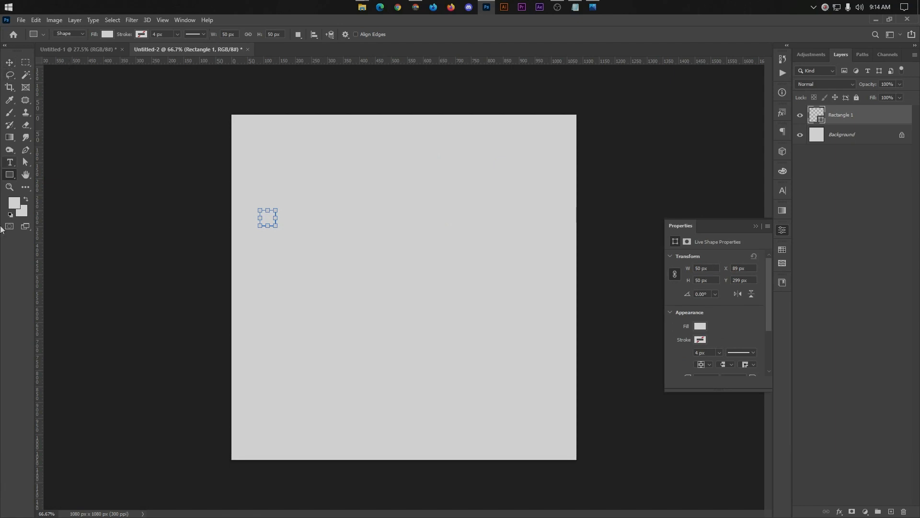
Step: Recolour the small square's fill to dark grey, RGB 75, 75, 75
double_click(813, 118)
click(616, 233)
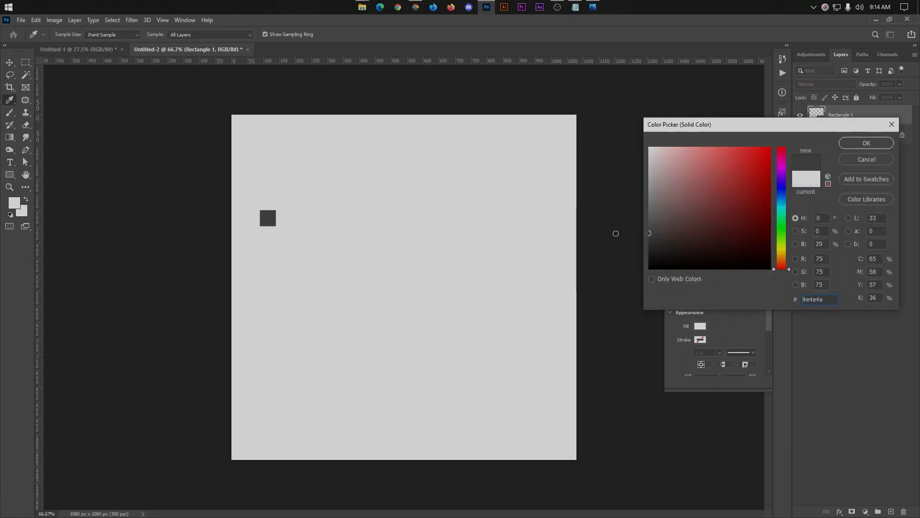
click(890, 144)
Step: Snap the square into the canvas's upper-left corner and add a horizontal and a vertical guide along its inner edges, 50 px in
click(9, 63)
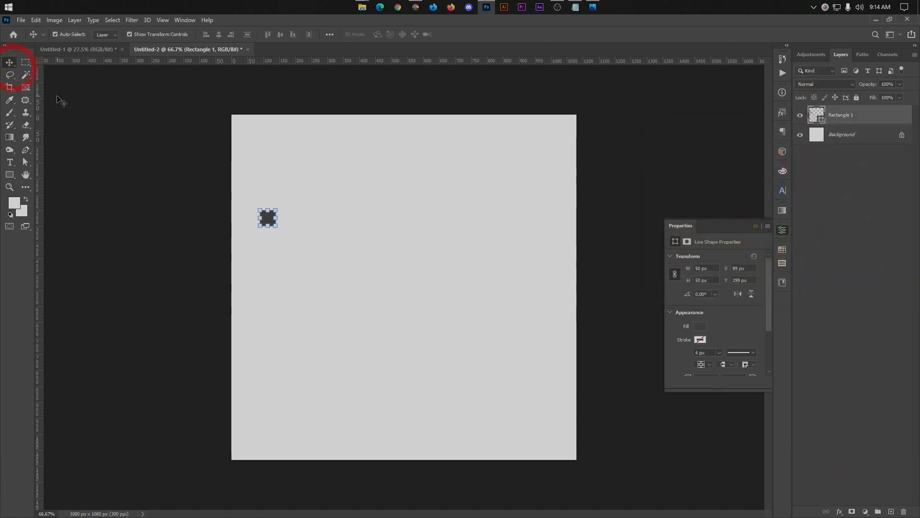
drag(282, 218, 264, 99)
drag(267, 65, 289, 130)
click(240, 122)
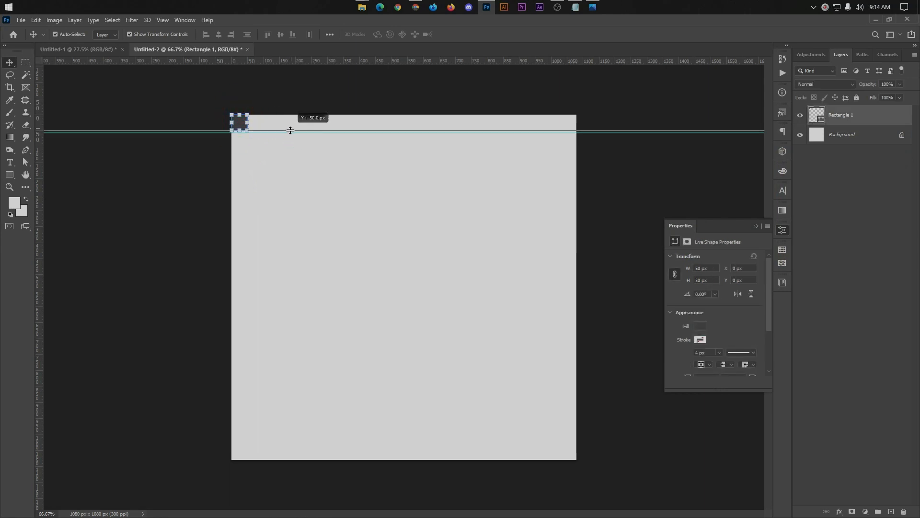
click(293, 82)
click(242, 121)
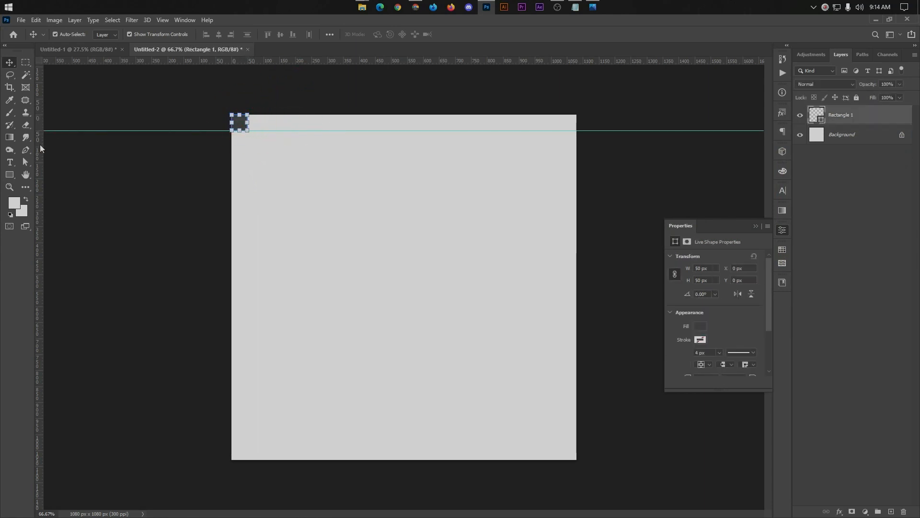
drag(41, 163, 247, 193)
Step: Use the square in the canvas's lower-right corner to place the right and bottom margin guides, and delete the square
drag(240, 125, 569, 451)
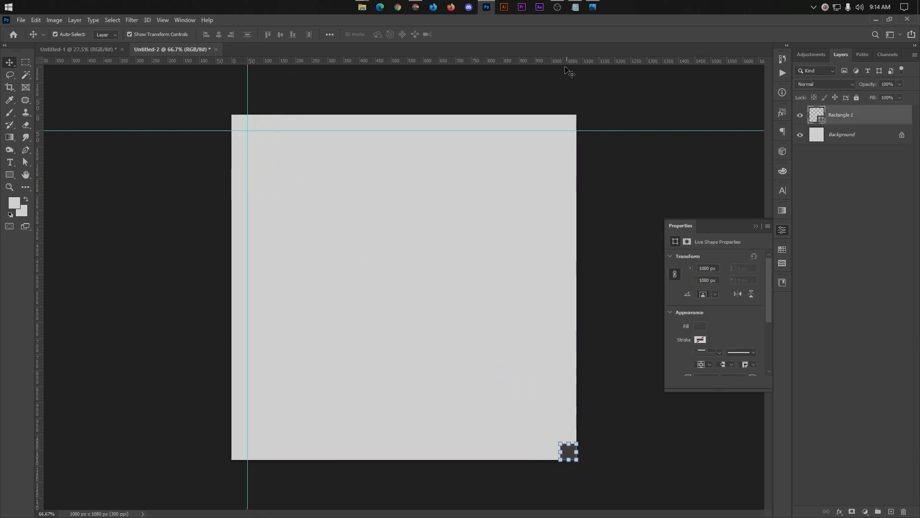
drag(563, 63, 507, 444)
drag(40, 403, 560, 416)
click(569, 450)
key(BackSpace)
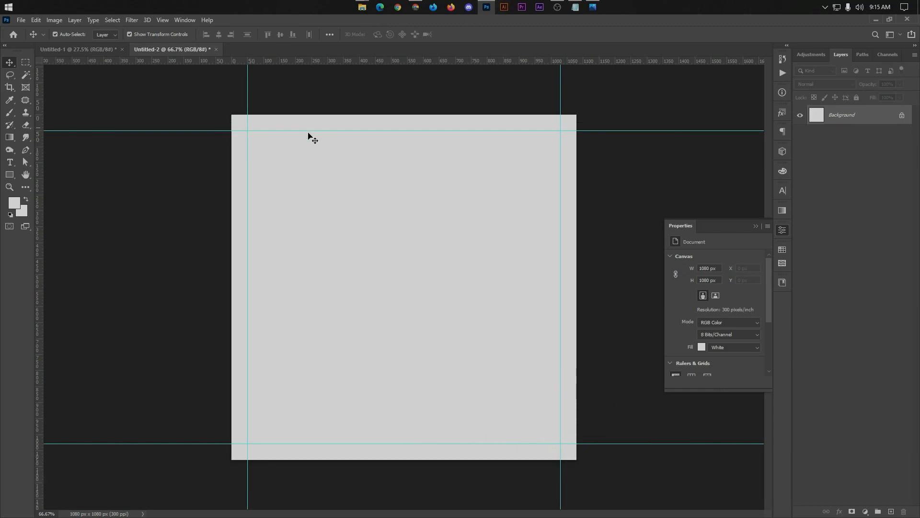
Step: Examine the city-landscape sky image and the sunset-cityscape image in the desktop's New folder
mouse_move(362, 6)
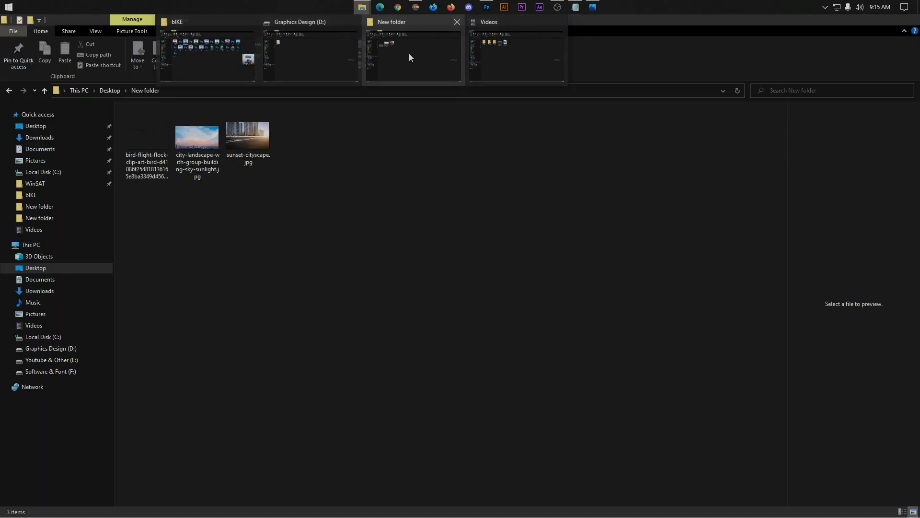
click(409, 57)
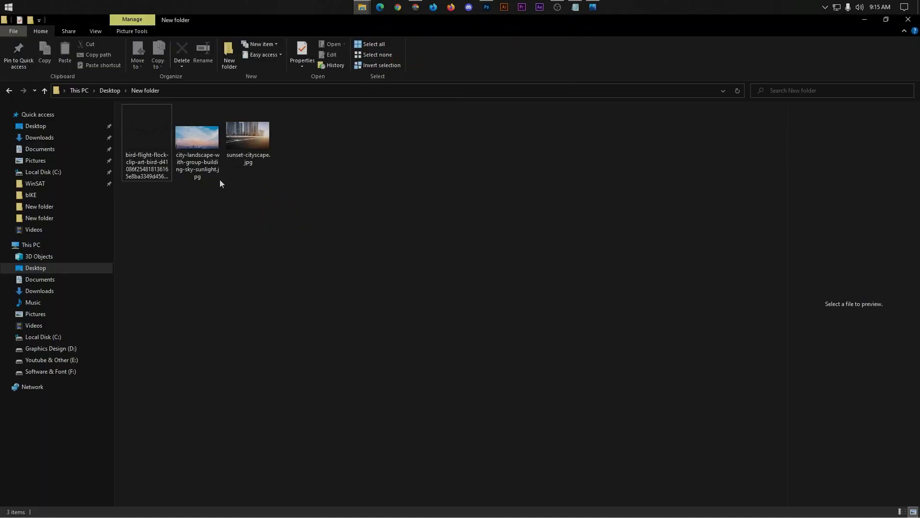
double_click(207, 152)
click(912, 259)
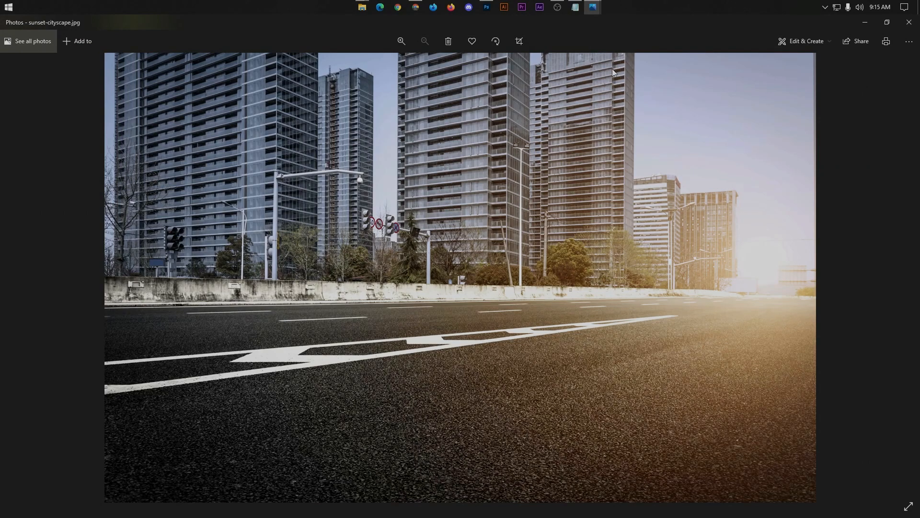
click(910, 22)
click(252, 150)
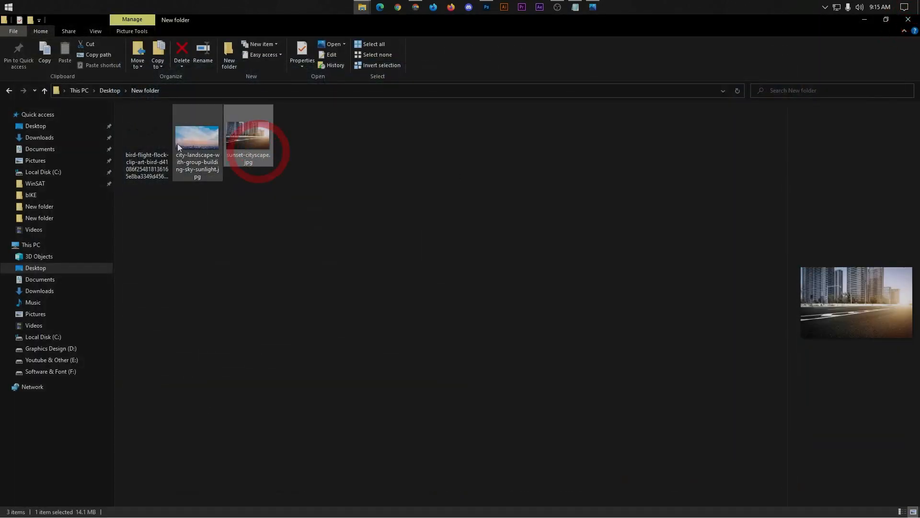
click(207, 146)
click(257, 154)
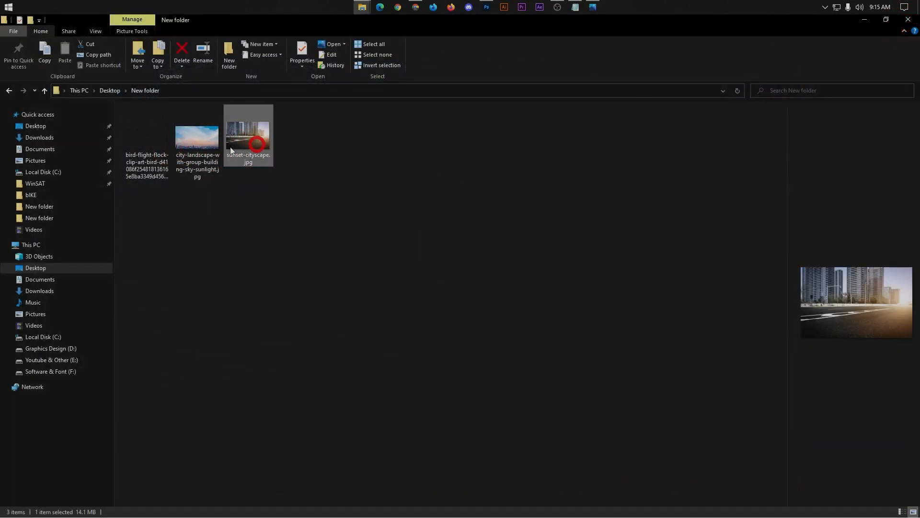
click(194, 147)
click(257, 153)
click(196, 144)
click(271, 152)
Step: Place sunset-cityscape.jpg in the document, scaled to about 23% and aligned with the canvas's bottom edge
drag(254, 157, 445, 259)
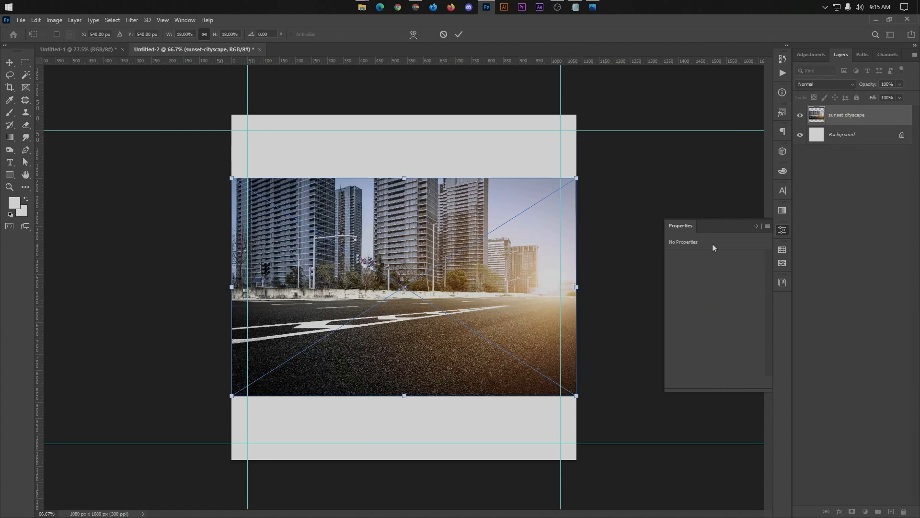
click(754, 226)
key(ctrl+t)
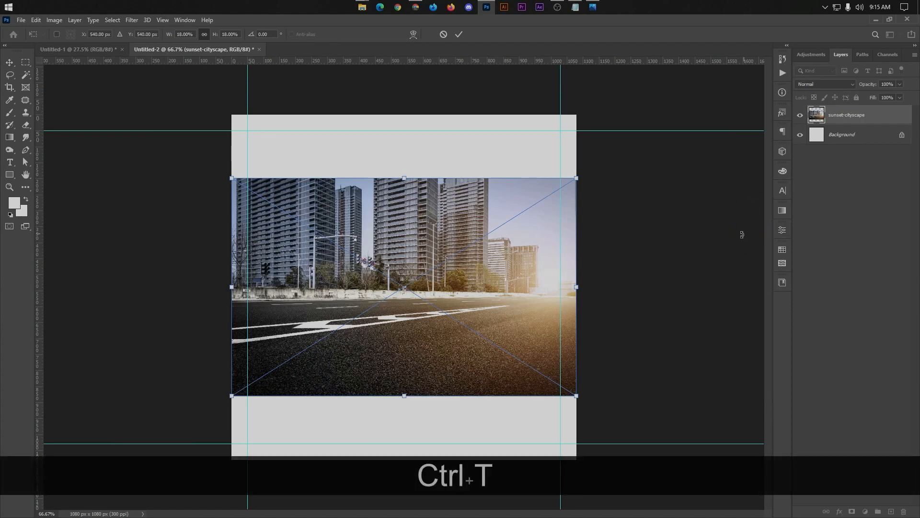
key(alt)
drag(577, 178, 625, 142)
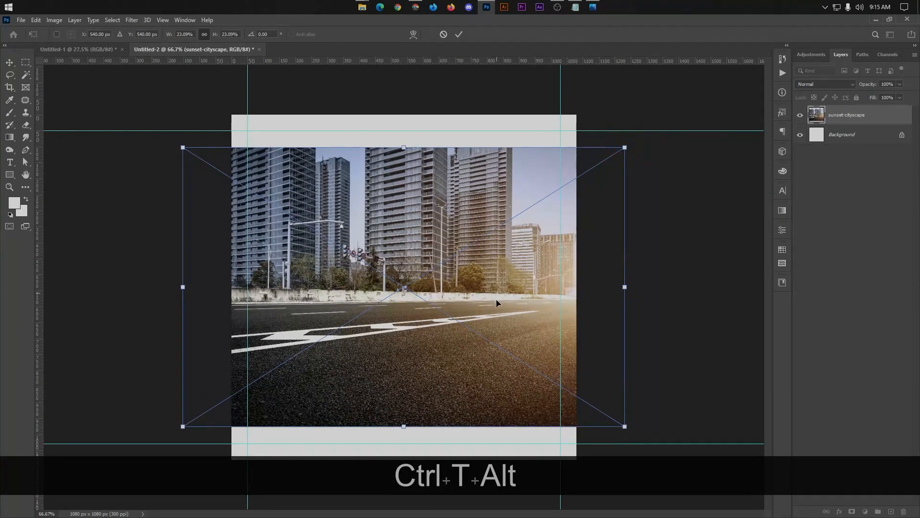
drag(499, 298, 499, 331)
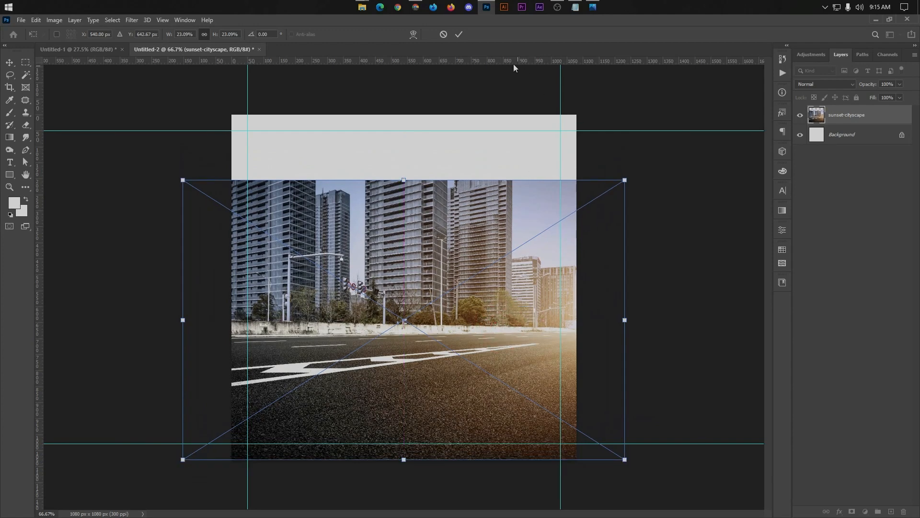
click(672, 238)
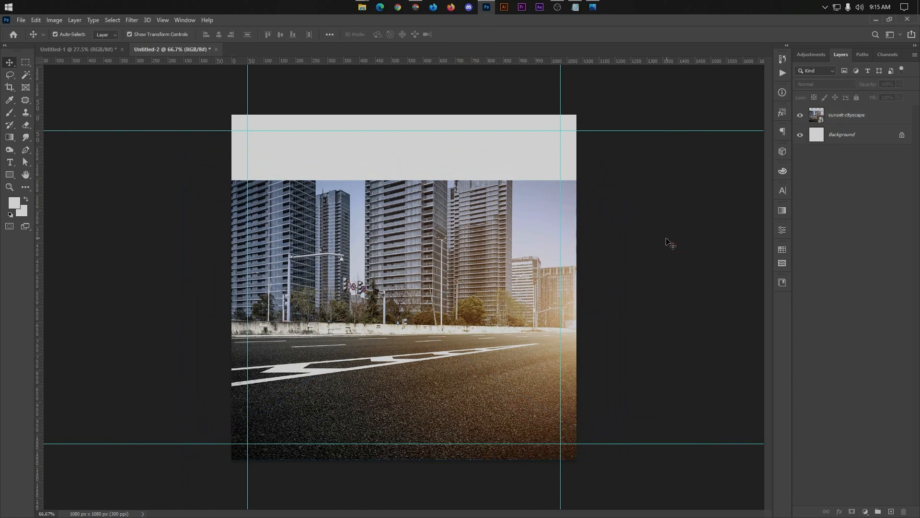
Step: Place the city-landscape sky image from the New folder in the poster document at 18.20% scale
click(838, 139)
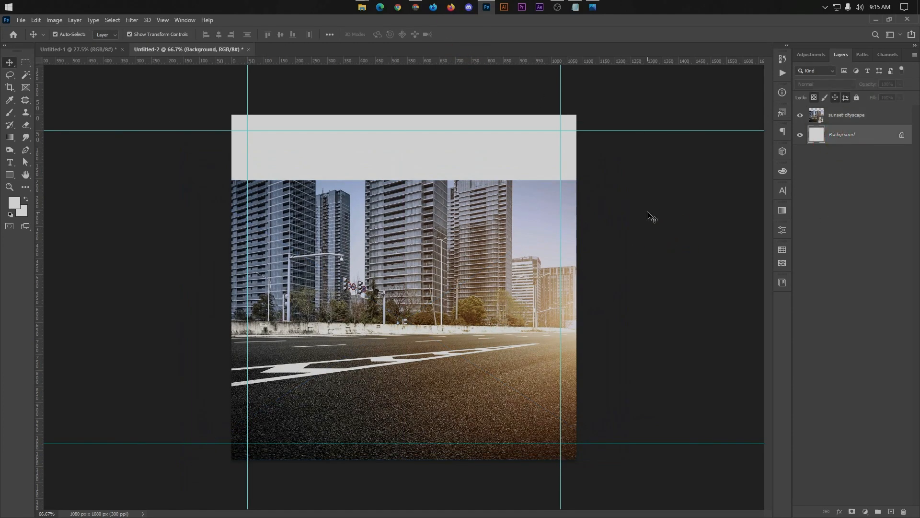
key(alt+Tab)
click(218, 169)
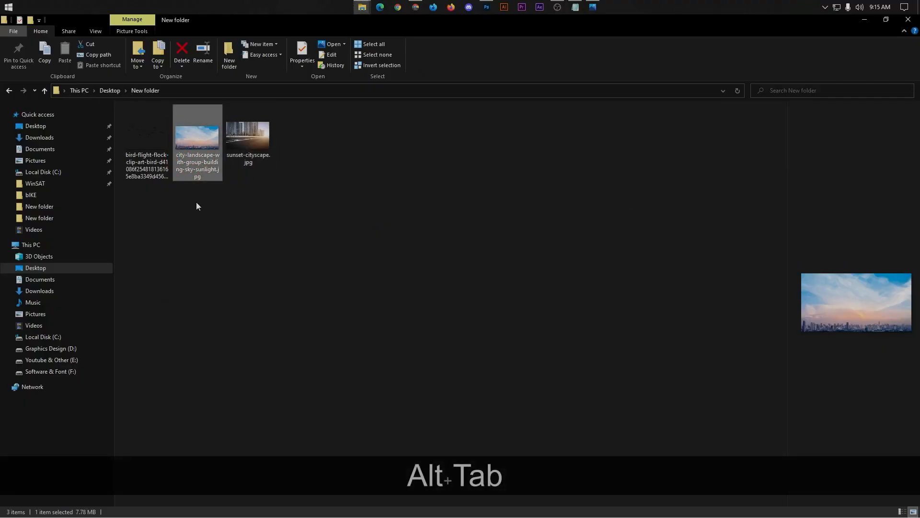
drag(204, 157, 446, 206)
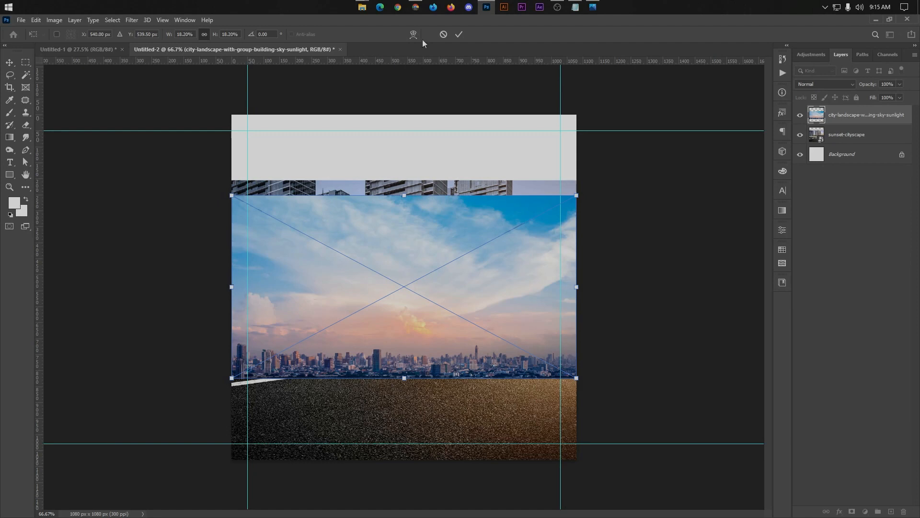
click(458, 34)
Step: Scale the sky image to about 27% and move it up so it covers the canvas's top edge, centred at about Y 376 px
key(ctrl+t)
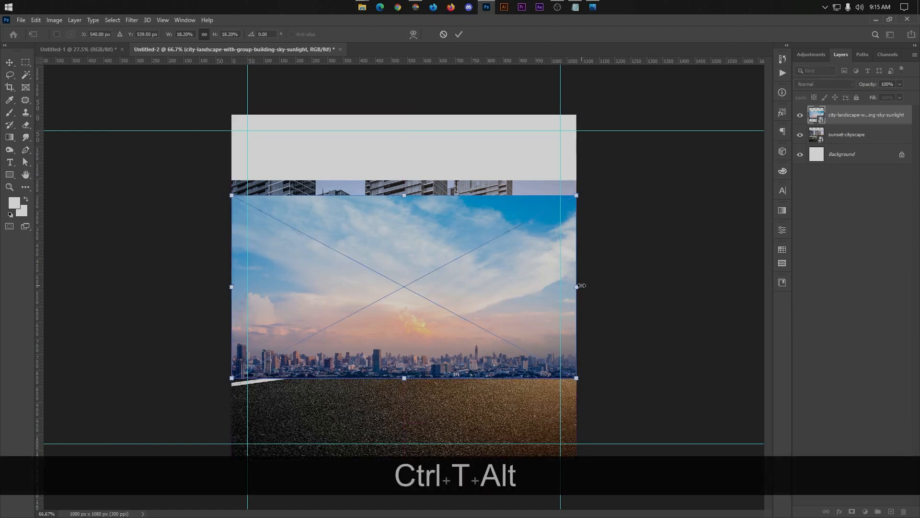
drag(582, 286, 623, 273)
drag(547, 273, 542, 206)
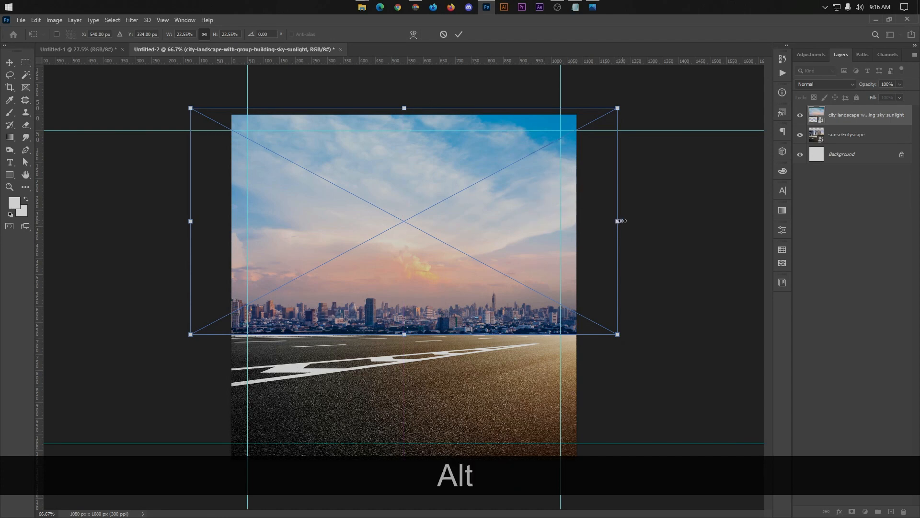
drag(621, 220, 661, 221)
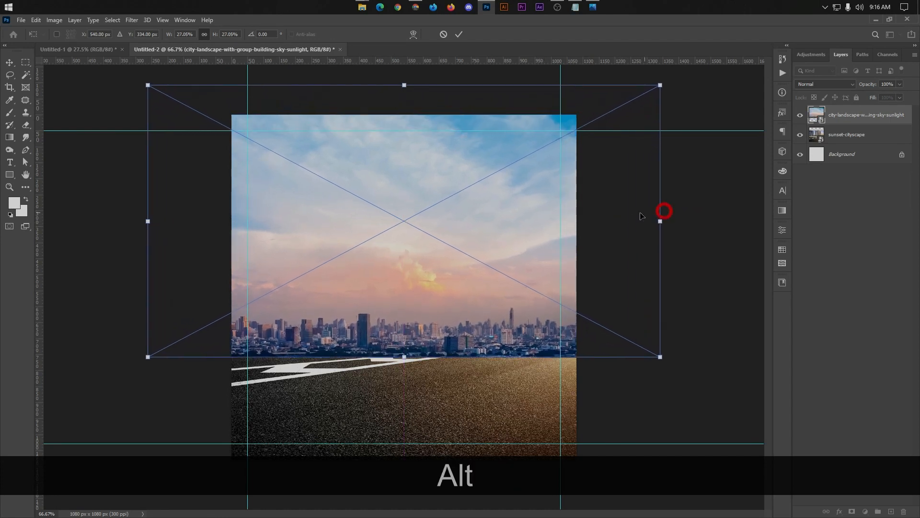
click(459, 34)
drag(455, 221, 452, 232)
click(450, 229)
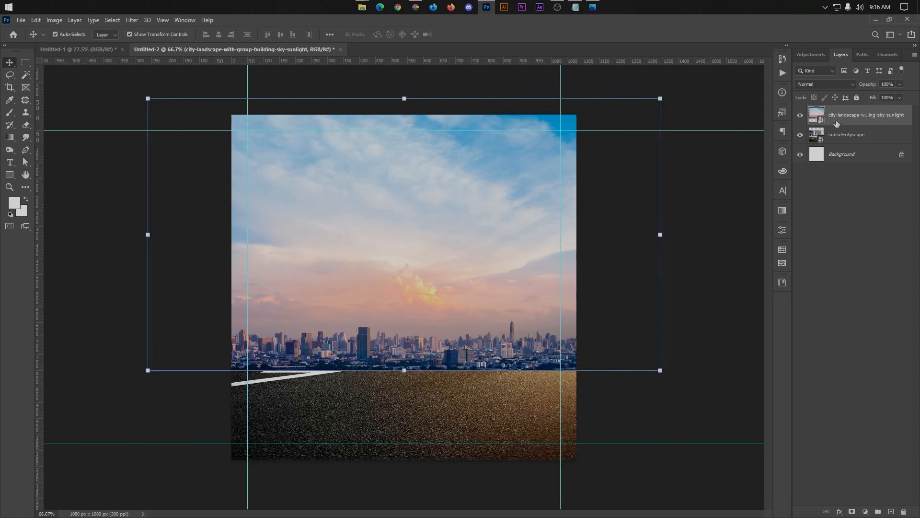
Step: Move the sky layer beneath the sunset-cityscape layer and hide sunset-cityscape
drag(833, 145, 834, 145)
click(518, 241)
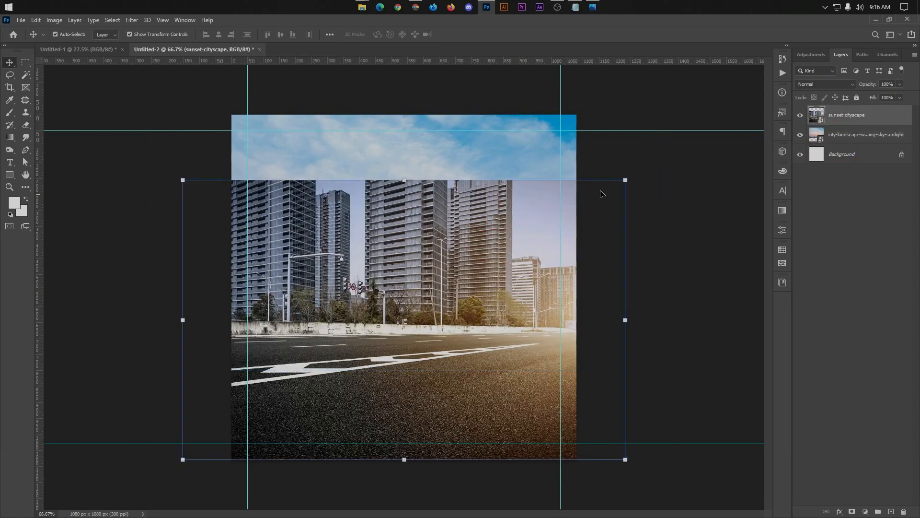
click(800, 115)
Step: Enlarge the sky image to about 37% and shift it down so it fills the canvas with the skyline along the bottom
click(829, 136)
key(ctrl+t)
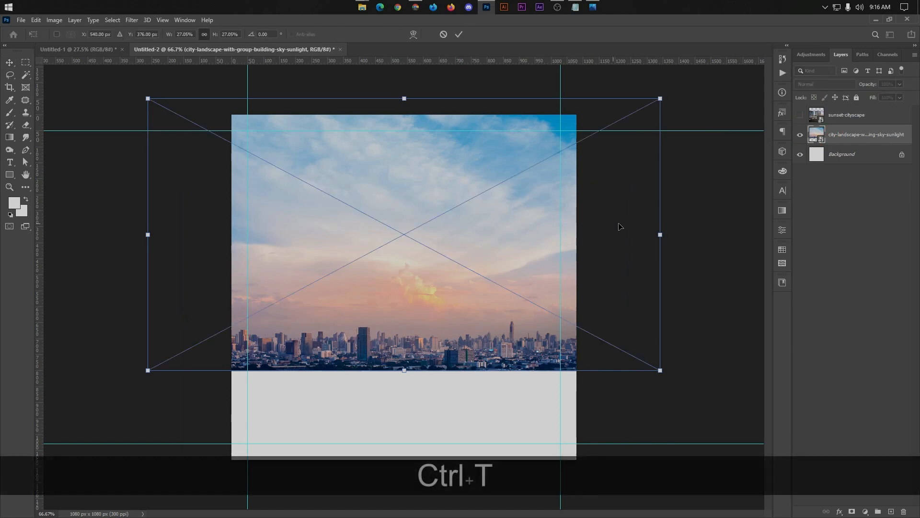
drag(660, 235, 734, 235)
drag(599, 253, 595, 294)
drag(739, 108, 741, 109)
click(458, 34)
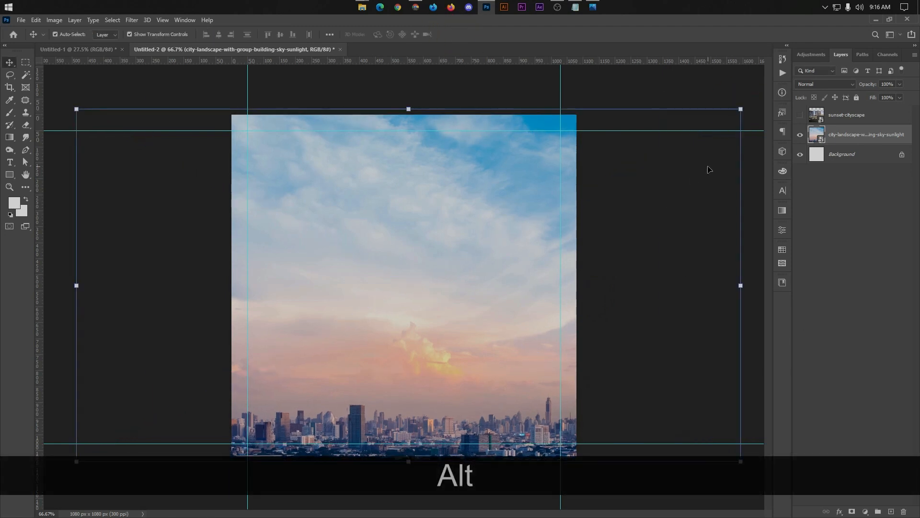
key(ctrl+t)
drag(741, 109, 758, 99)
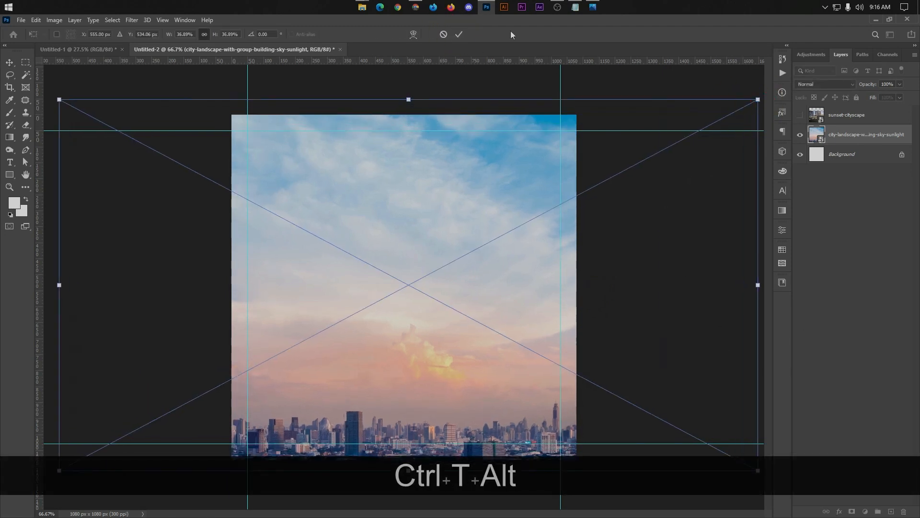
click(871, 274)
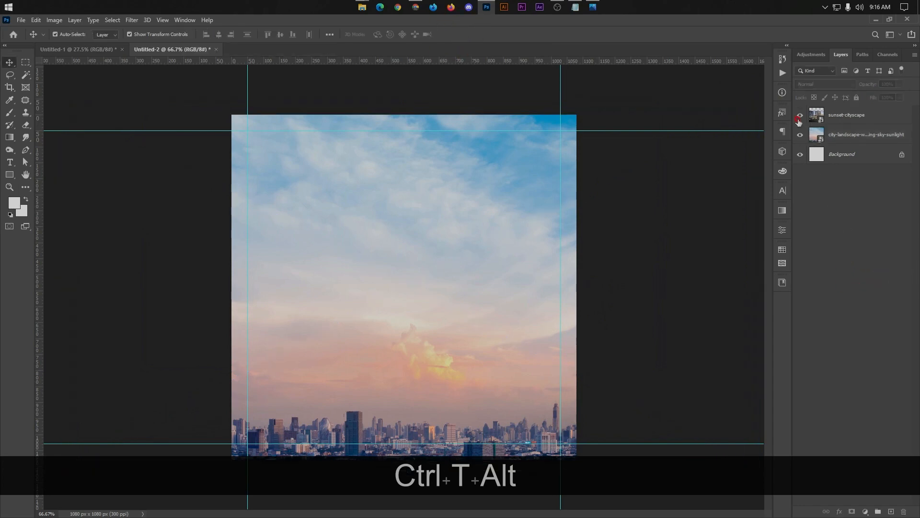
Step: Show the sunset-cityscape layer again and shift the road image slightly down to Y 662 px
click(800, 117)
click(847, 116)
key(ctrl+t)
mouse_move(459, 338)
mouse_down()
mouse_move(460, 353)
mouse_move(461, 345)
mouse_up()
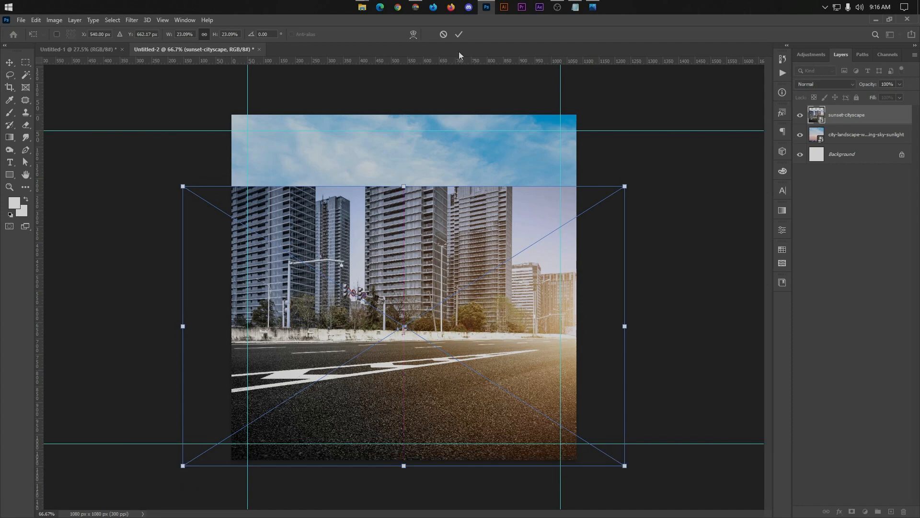
click(459, 34)
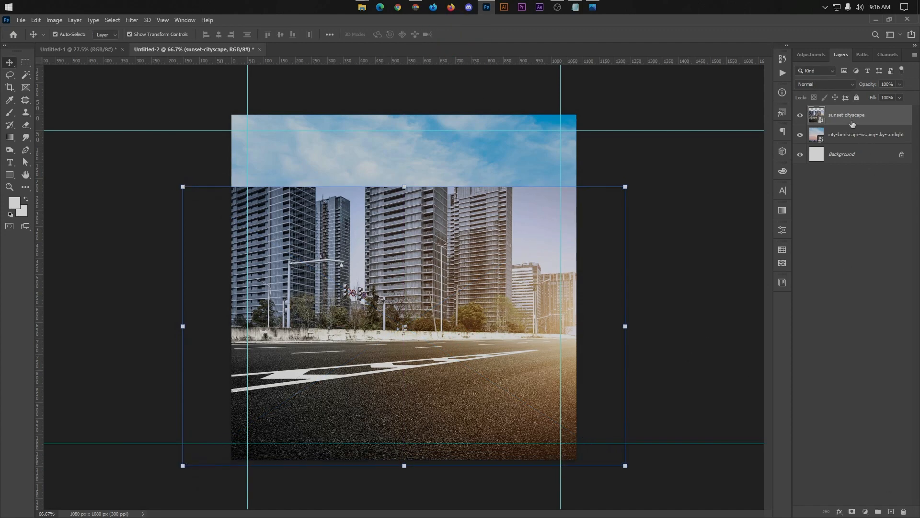
Step: Rasterize the sunset-cityscape layer and the city-landscape sky layer
right_click(852, 124)
click(757, 281)
right_click(845, 135)
click(773, 282)
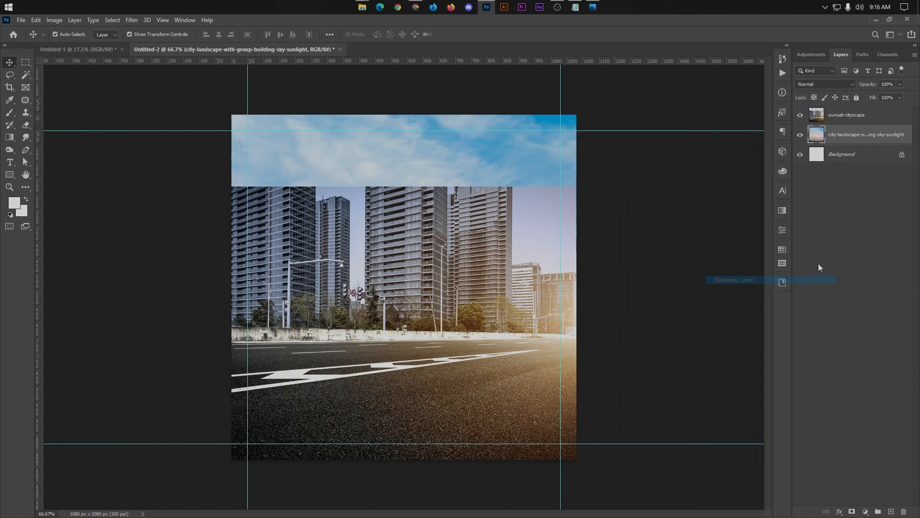
Step: Add a layer mask to the sunset-cityscape layer and choose the soft round brush for painting on it
click(845, 125)
click(852, 512)
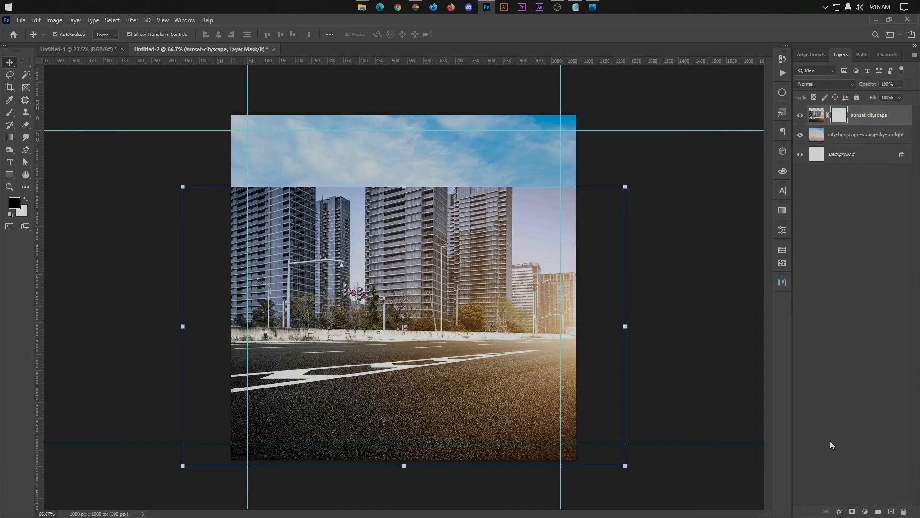
click(9, 114)
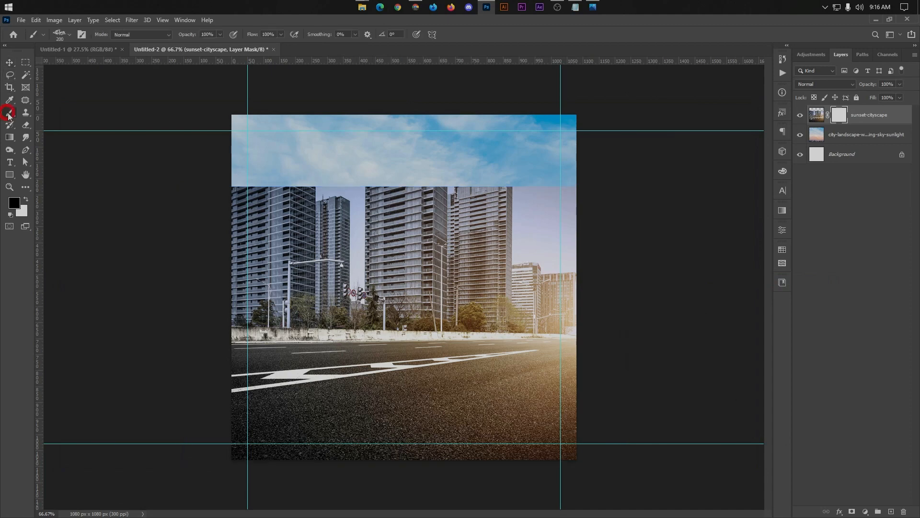
click(65, 36)
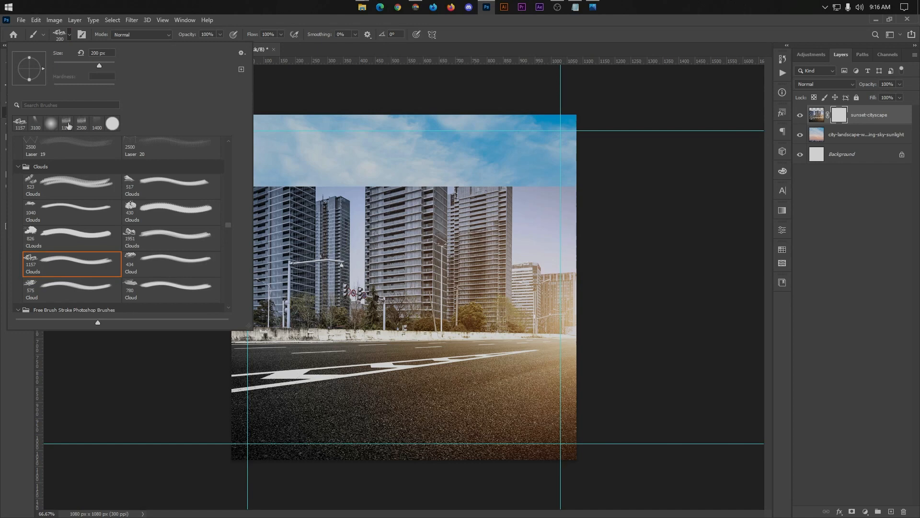
click(51, 124)
click(68, 35)
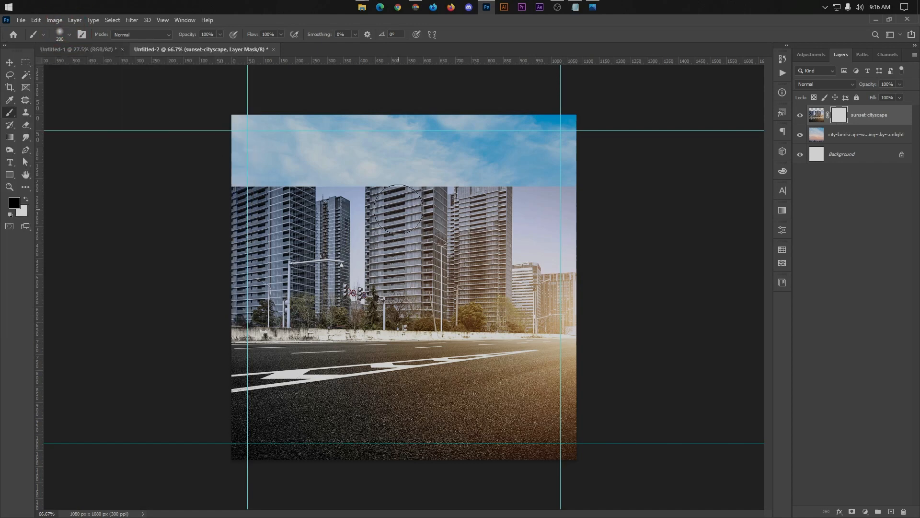
Step: Enlarge the brush to 600 px and paint black on the mask over the tall buildings, fading them into the sky
key(bracketright)
key(bracketright)
key(bracketright)
key(bracketright)
key(bracketright)
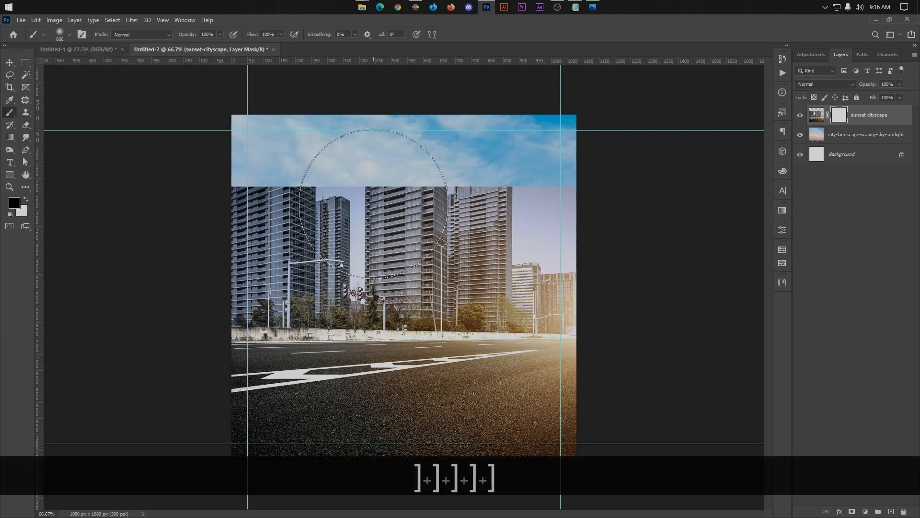
mouse_move(281, 206)
mouse_down()
mouse_move(349, 192)
mouse_move(596, 185)
mouse_up()
mouse_move(493, 192)
mouse_down()
mouse_move(153, 186)
mouse_move(563, 206)
mouse_move(431, 177)
mouse_move(242, 206)
mouse_move(910, 232)
mouse_up()
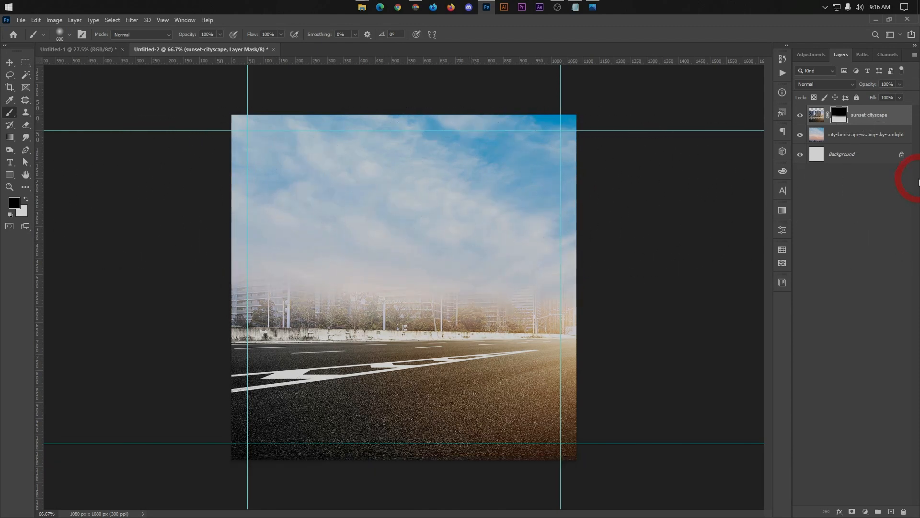
Step: Try to fade the remaining buildings further down towards the road on the mask, and undo the stroke
mouse_move(472, 257)
mouse_down()
mouse_move(312, 243)
mouse_move(329, 241)
mouse_move(460, 297)
mouse_up()
key(ctrl+z)
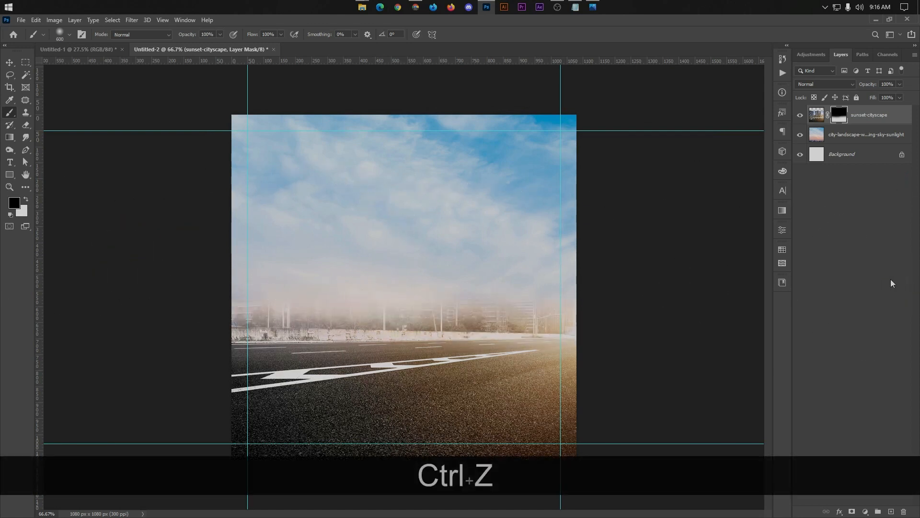
key(ctrl+z)
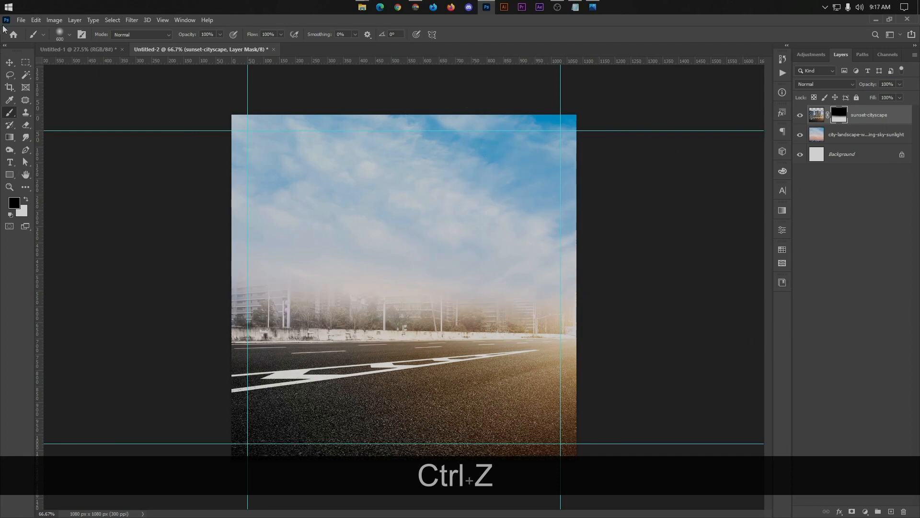
Step: Add a new empty layer above sunset-cityscape and activate the Gradient tool
key(v)
click(142, 209)
scroll(594, 246, up, 1)
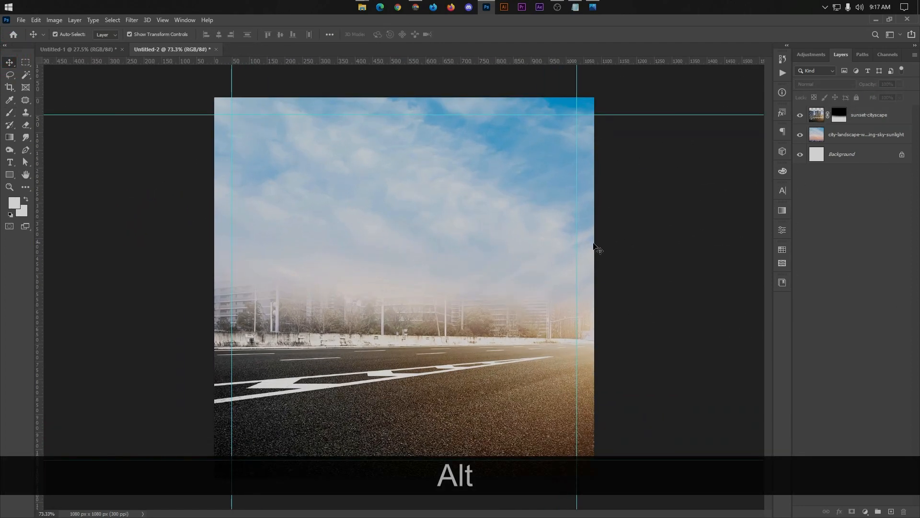
scroll(474, 200, down, 1)
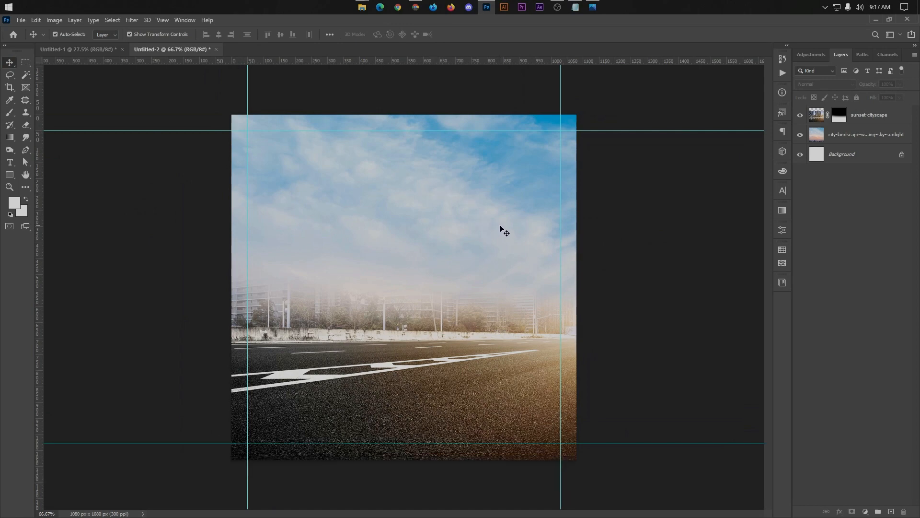
scroll(500, 220, down, 3)
scroll(499, 220, up, 2)
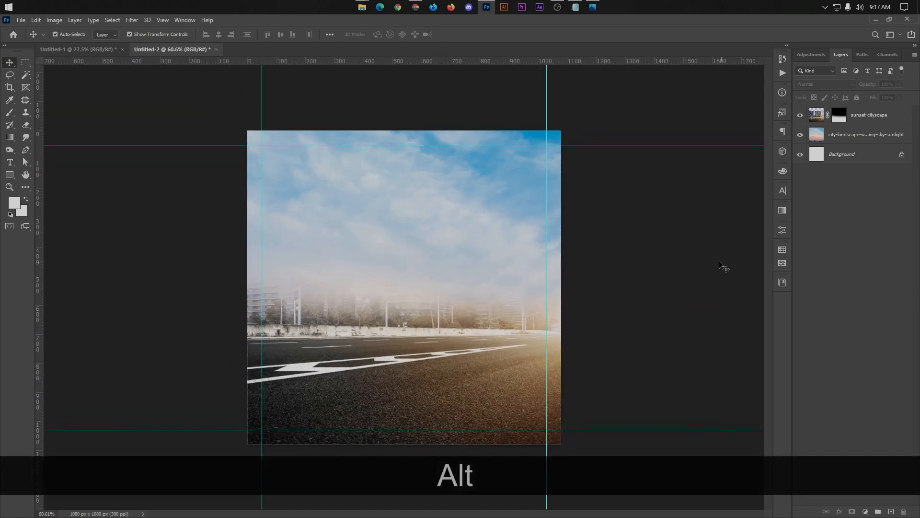
click(862, 119)
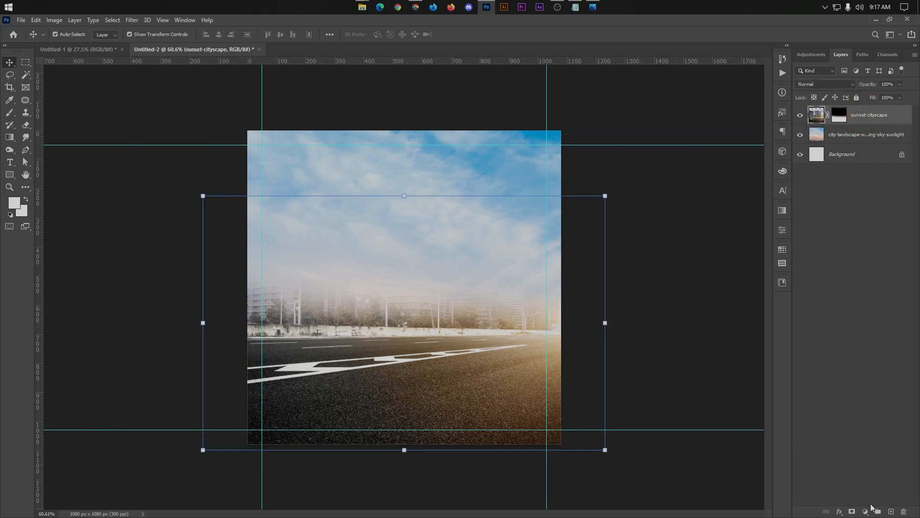
click(890, 512)
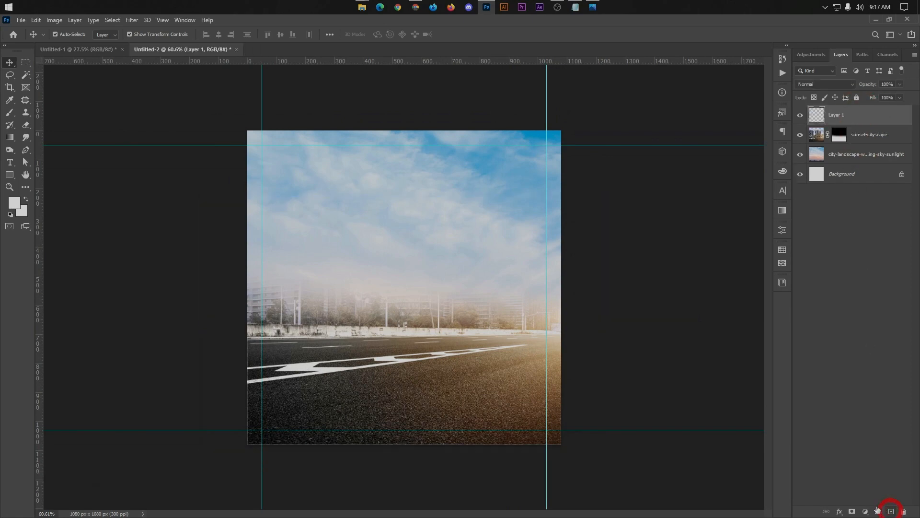
click(10, 137)
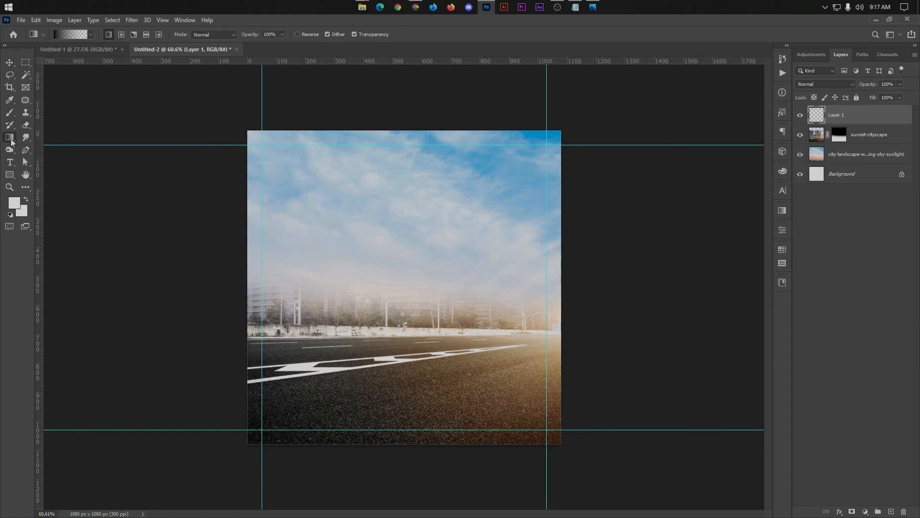
click(71, 34)
click(876, 101)
drag(222, 514, 347, 388)
key(ctrl+z)
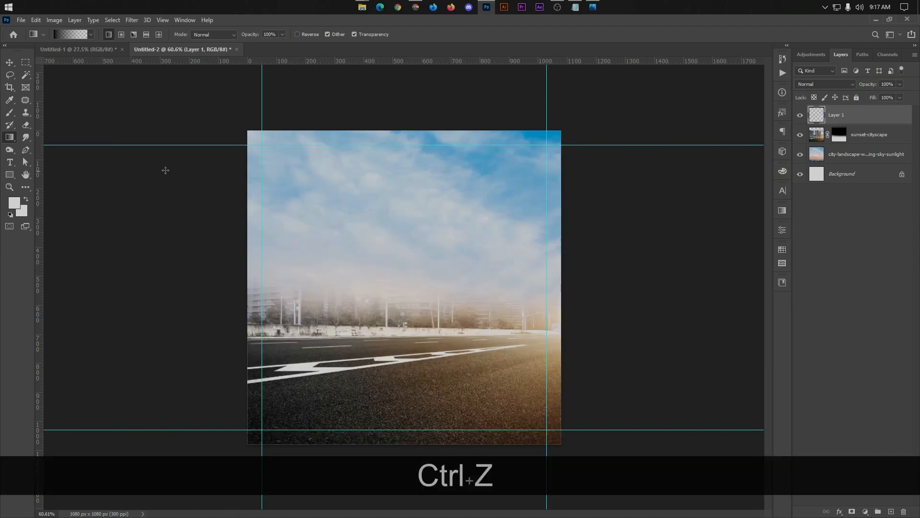
Step: Set the gradient to the transparent-to-black preset in the Gradient Editor
click(69, 34)
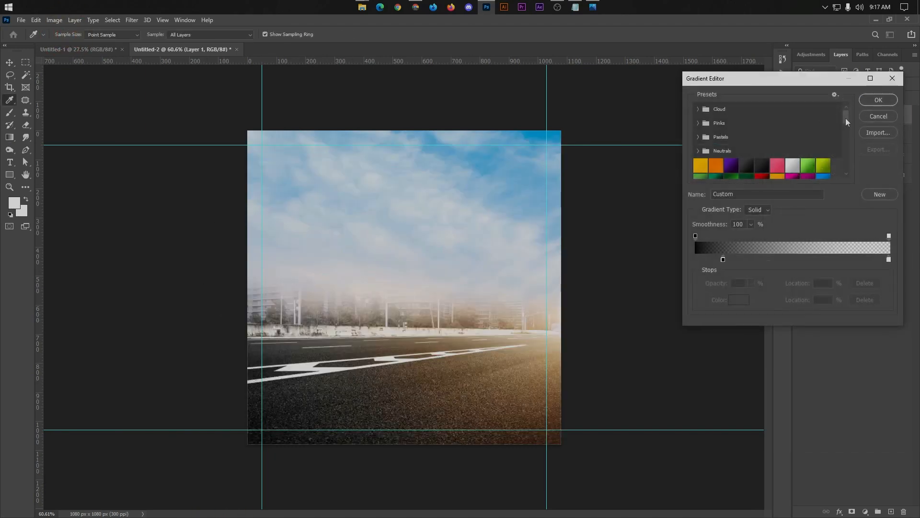
drag(846, 118, 840, 189)
click(823, 126)
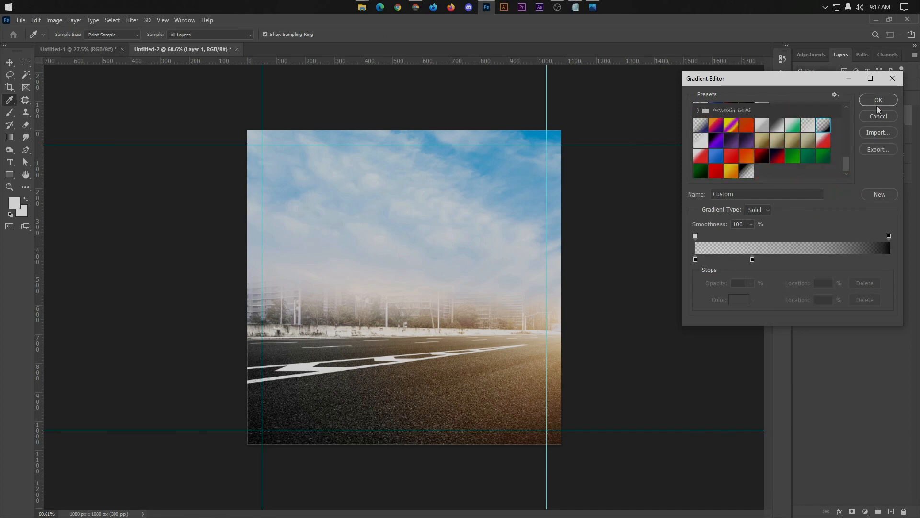
click(877, 104)
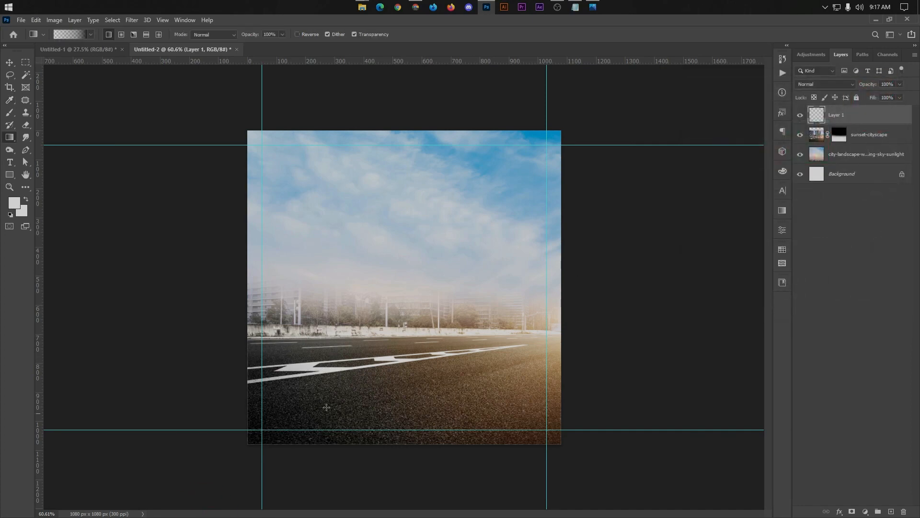
Step: Draw several downward transparent-to-black gradients on the new layer to darken the road's lower corners and bottom edge
drag(326, 407, 260, 508)
drag(448, 305, 548, 504)
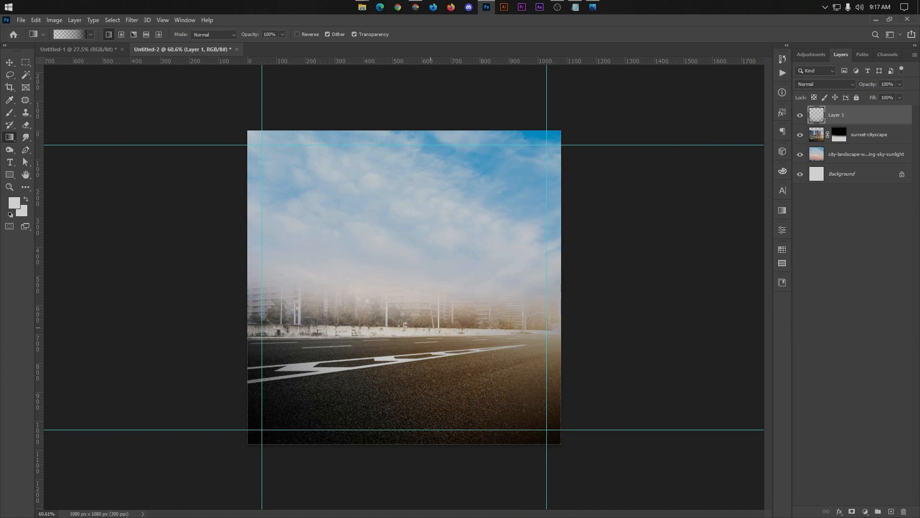
drag(425, 315, 590, 499)
drag(380, 308, 354, 509)
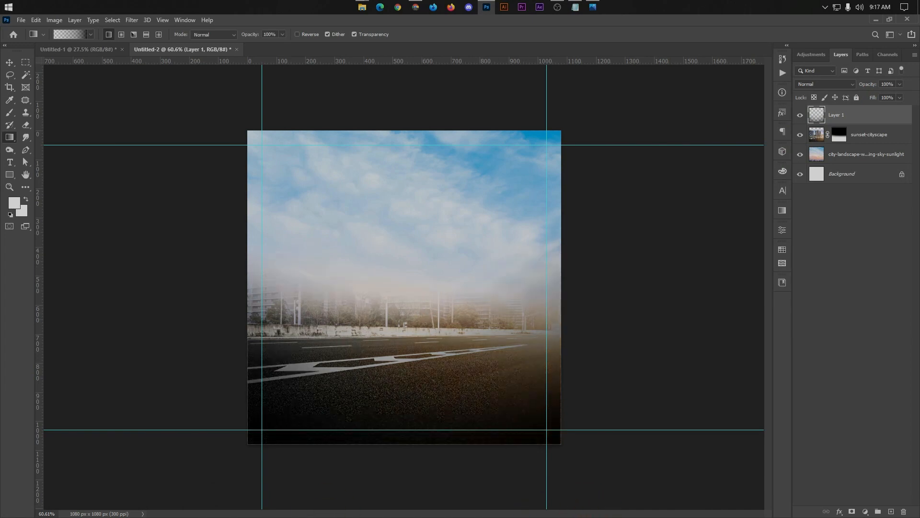
Step: Try one more downward dark gradient from the horizon over the road, and undo it
drag(413, 279, 351, 512)
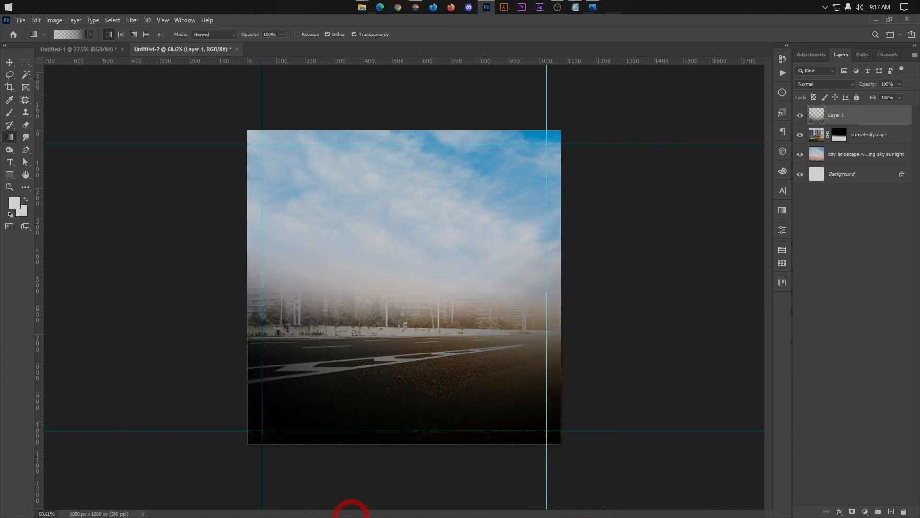
key(ctrl+z)
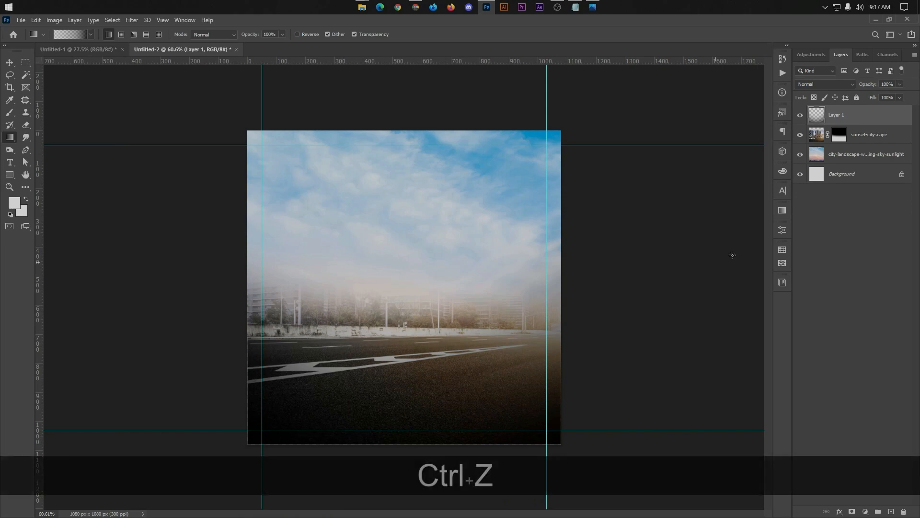
Step: Set the dark gradient layer to Multiply at 54% opacity and draw another downward gradient across the road's right side
click(899, 85)
click(827, 84)
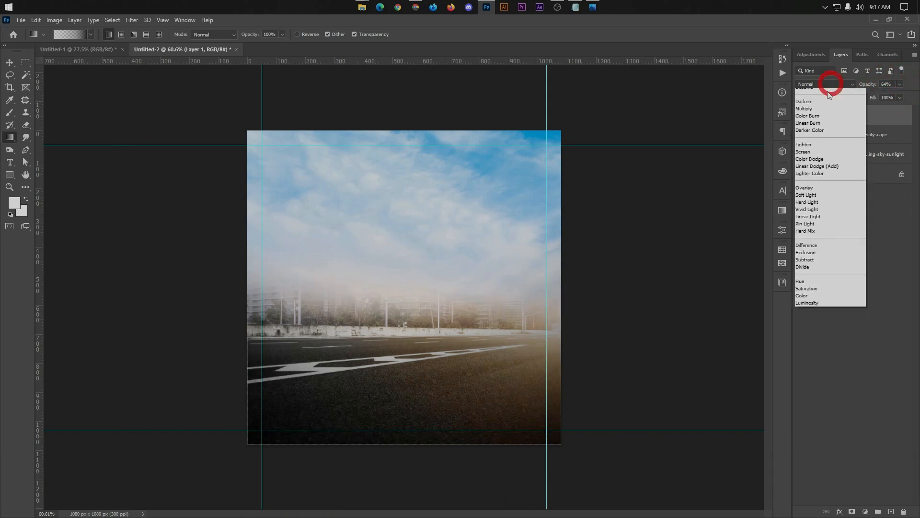
click(814, 118)
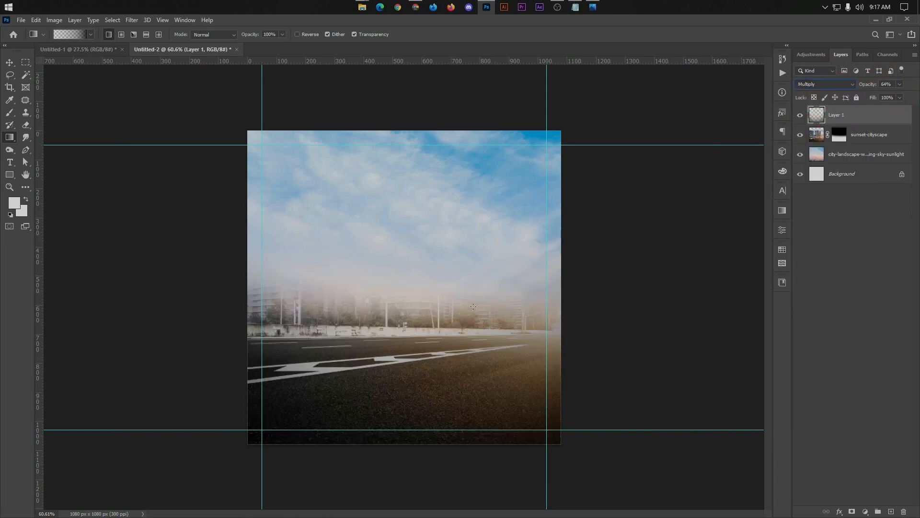
drag(473, 306, 570, 511)
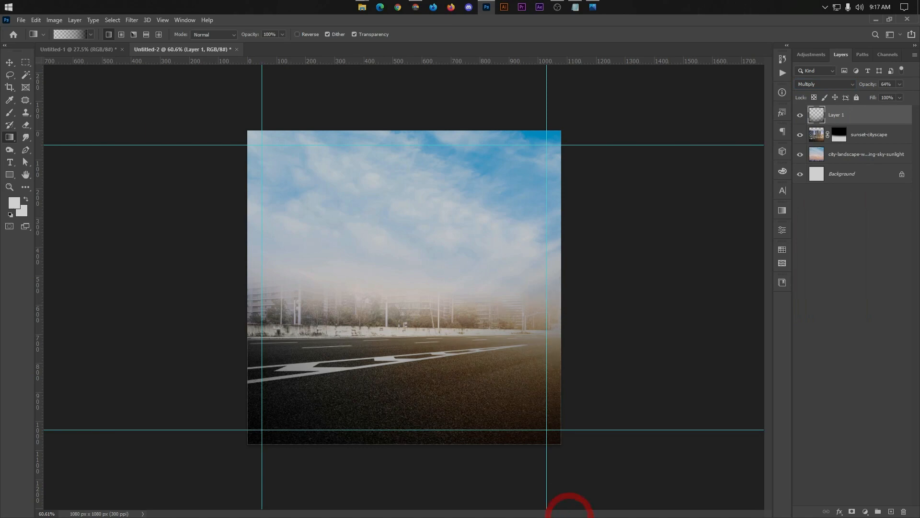
click(898, 85)
drag(895, 97, 893, 97)
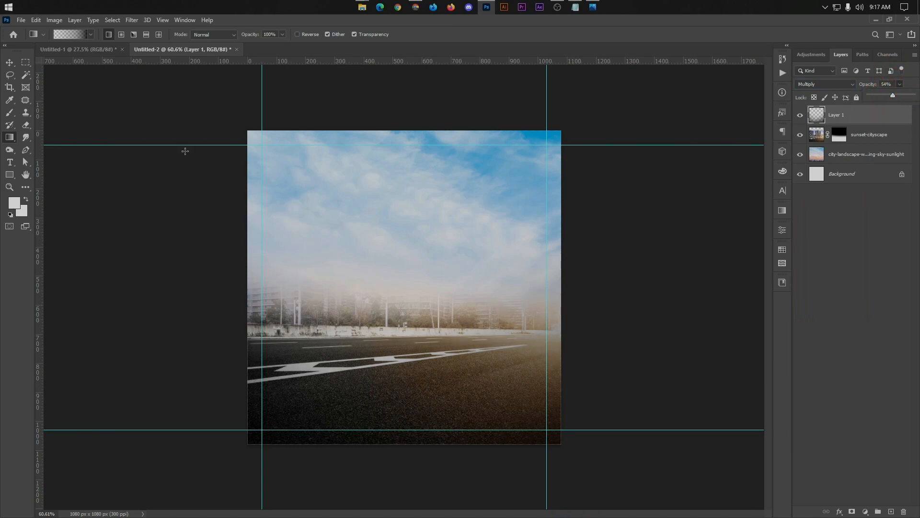
Step: Copy the motorcycle layer 00 (1) from the Untitled-1 document and paste it into the Untitled-2 poster
click(9, 63)
alt+scroll(446, 349, up, 2)
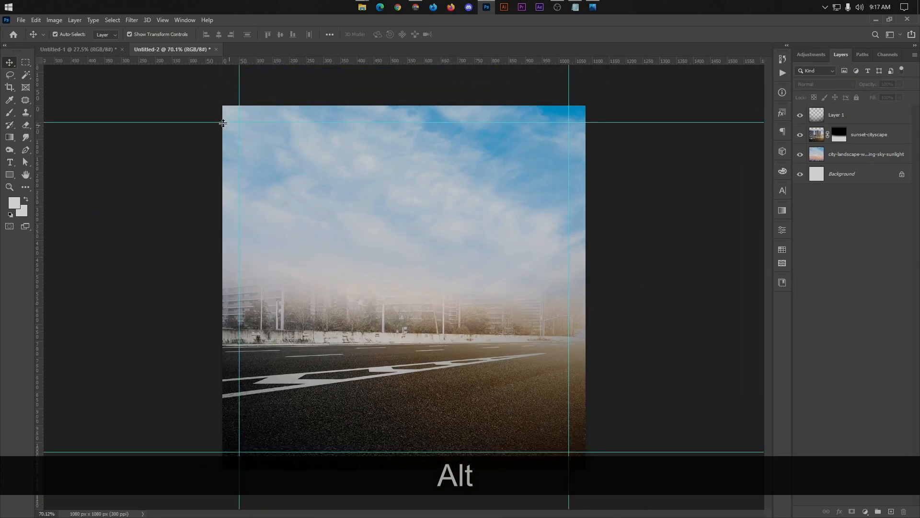
click(96, 49)
click(429, 330)
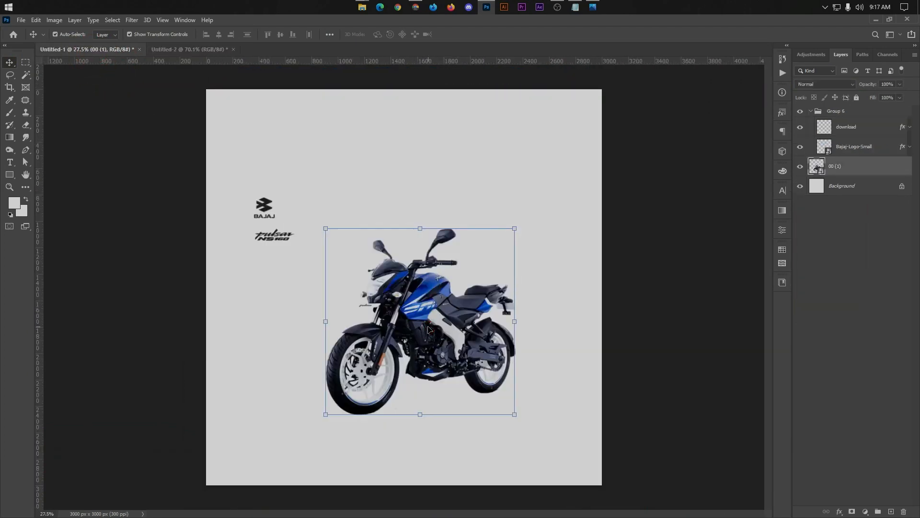
key(ctrl+c)
click(174, 50)
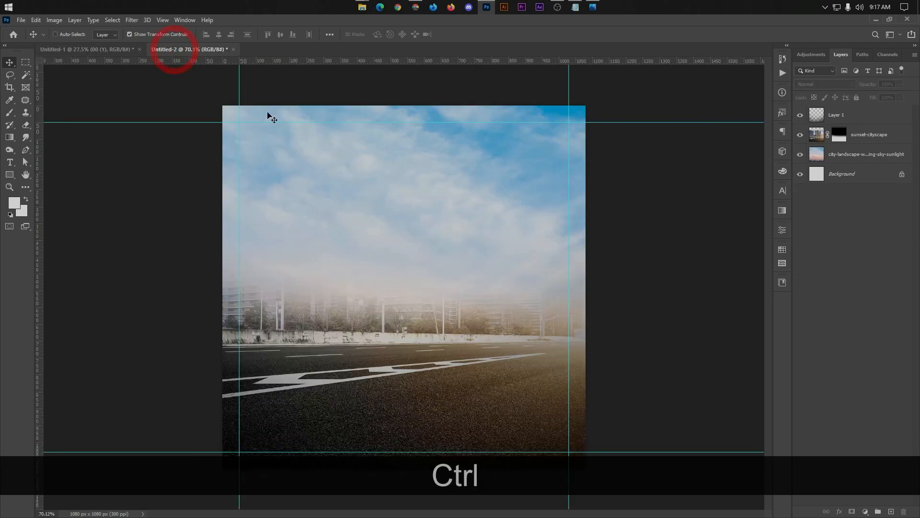
key(ctrl+v)
Step: Scale the pasted motorcycle to 28.13% and place it on the road in the middle of the poster
key(t)
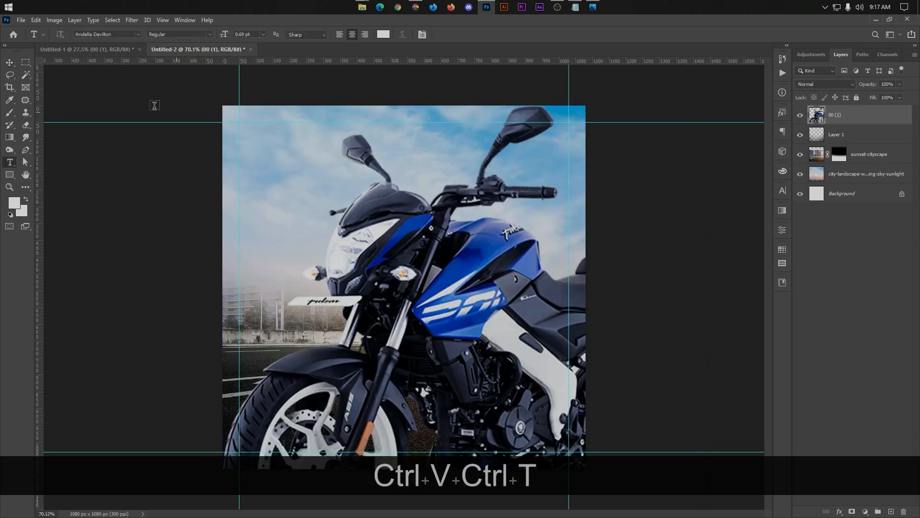
key(ctrl+t)
drag(455, 76, 422, 240)
drag(589, 256, 566, 218)
click(458, 35)
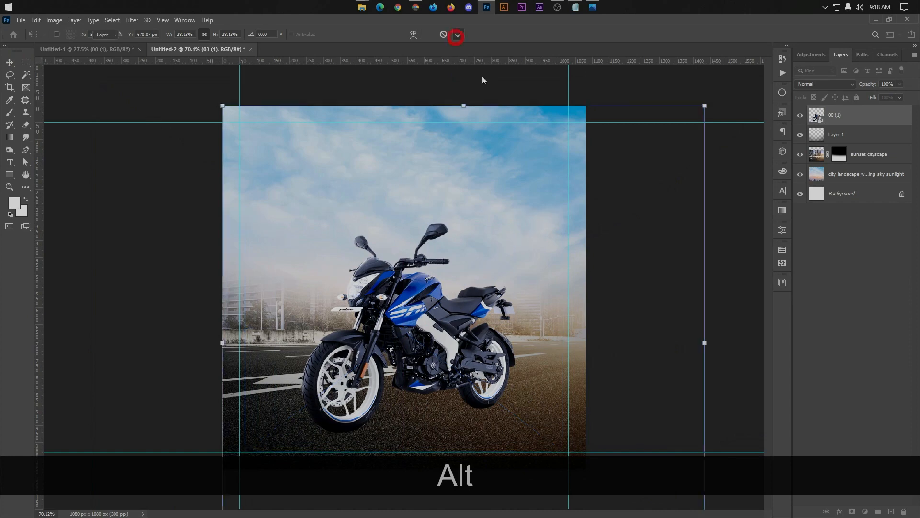
click(703, 290)
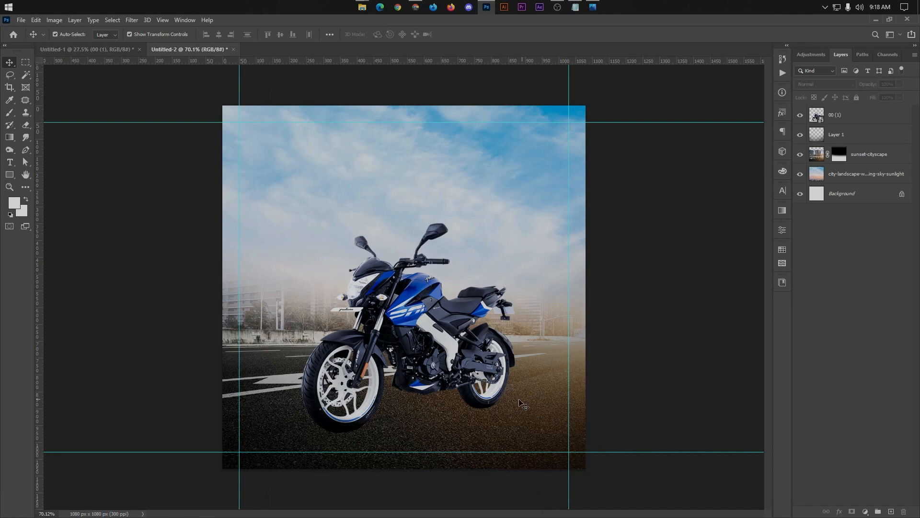
Step: Nudge the motorcycle slightly down and to the right on the road, keeping its size
scroll(416, 189, up, 2)
scroll(415, 188, down, 3)
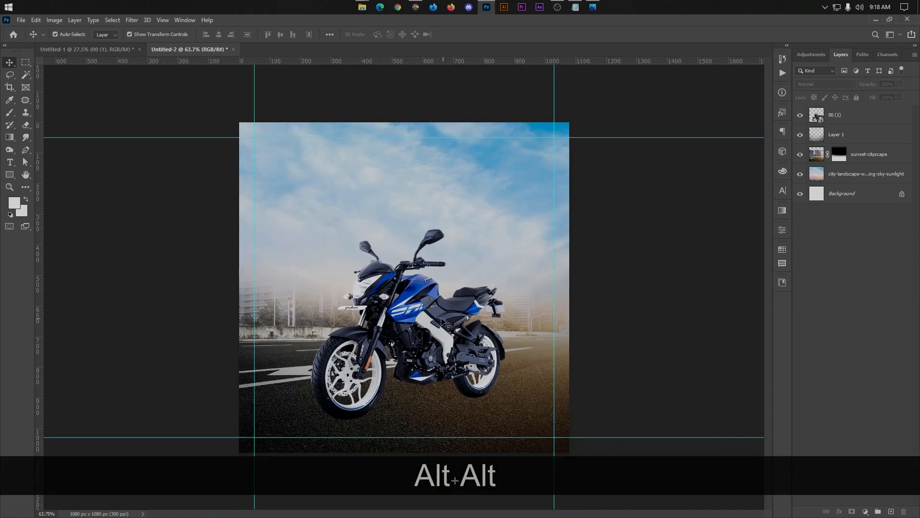
click(445, 326)
key(ctrl+t)
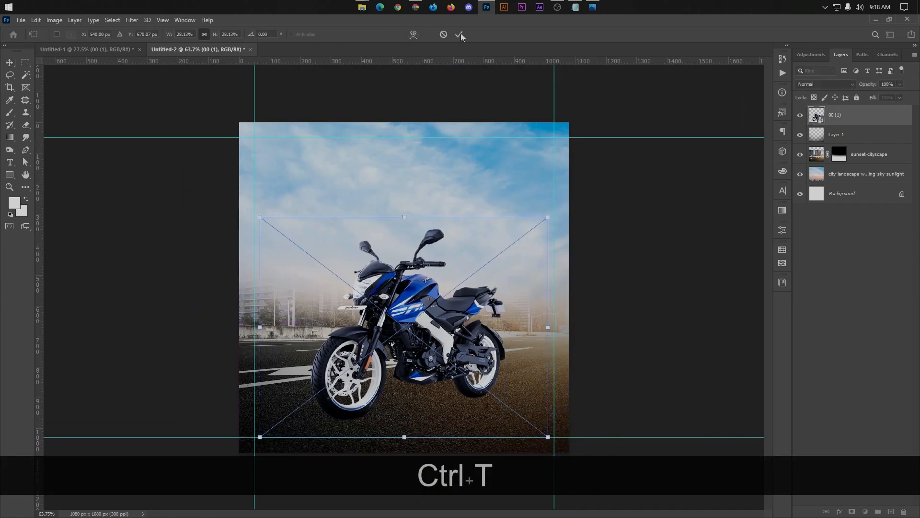
click(461, 36)
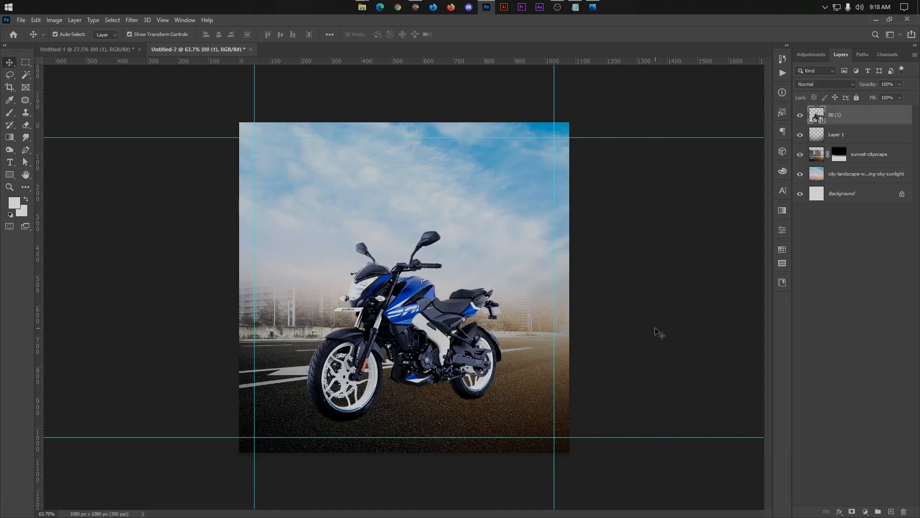
drag(435, 334, 440, 334)
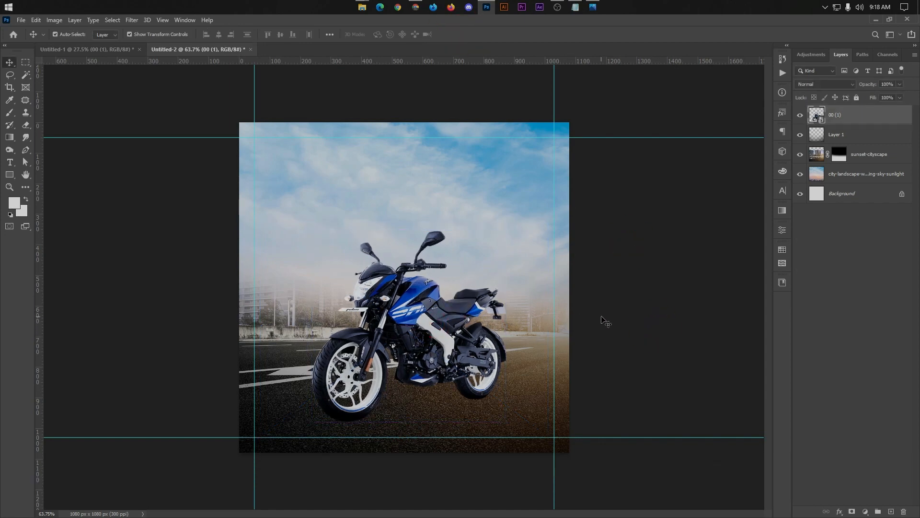
click(606, 323)
Step: Unlock the Background layer and group it with all other layers beneath the motorcycle in a group named BG
click(846, 139)
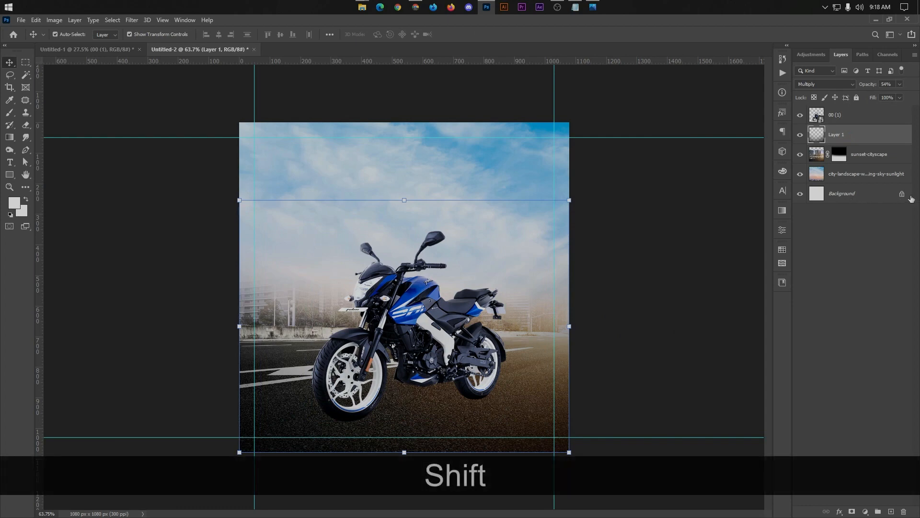
shift+click(900, 194)
shift+click(858, 136)
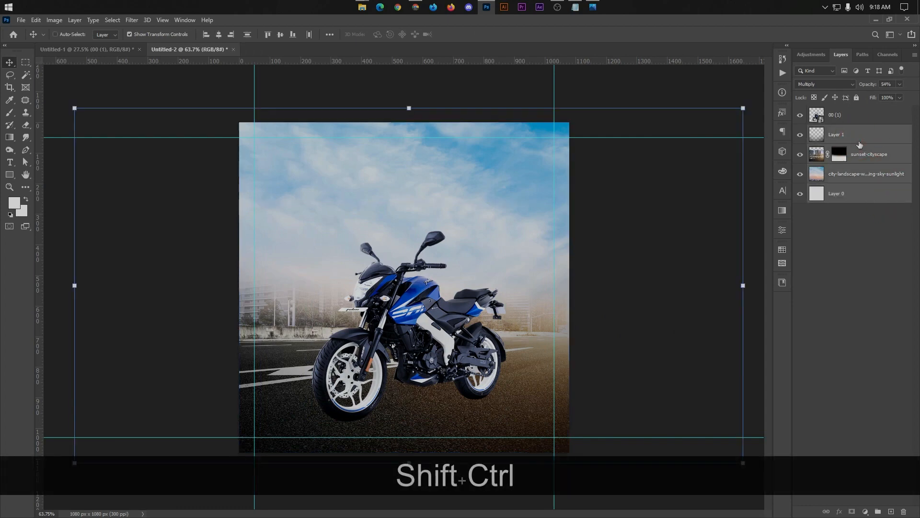
key(ctrl+shift+g)
double_click(835, 131)
key(Caps_Lock)
text(BG)
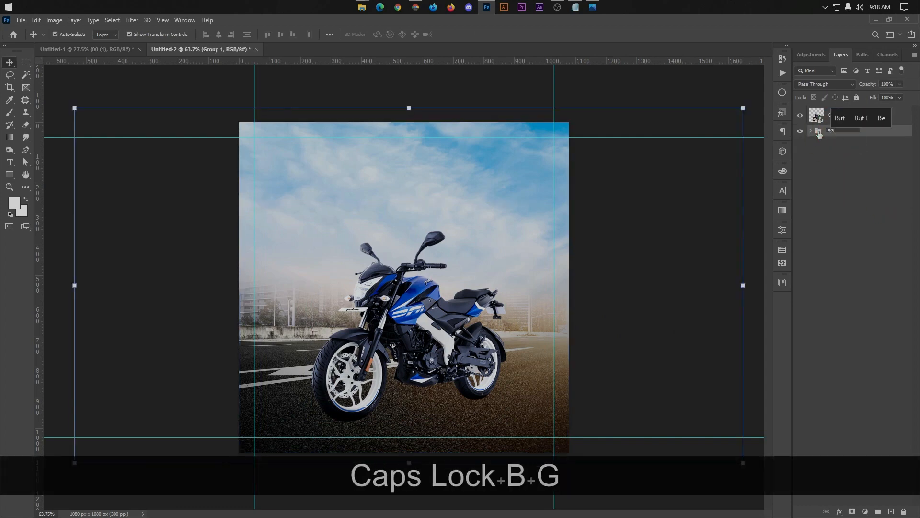
key(Caps_Lock)
click(816, 199)
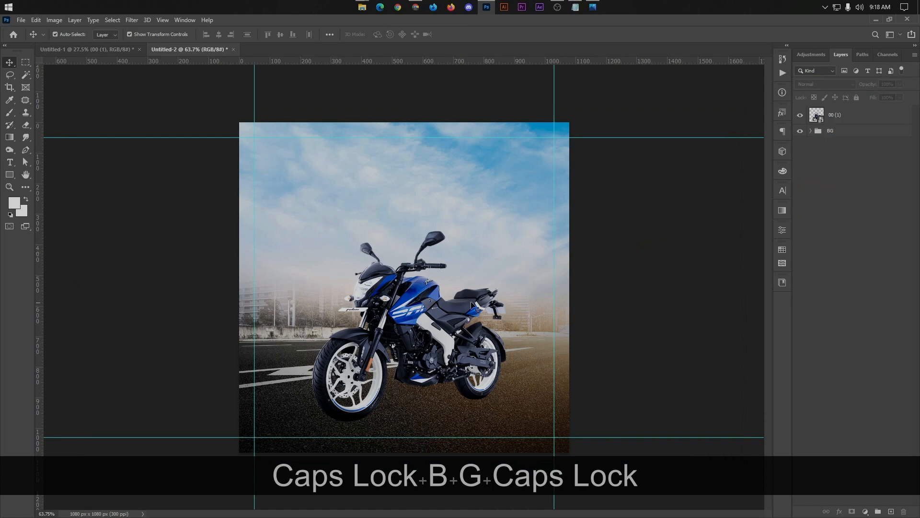
Step: Scale the motorcycle down slightly and move it lower on the road, centered horizontally on the canvas
drag(408, 319, 409, 320)
key(ctrl+t)
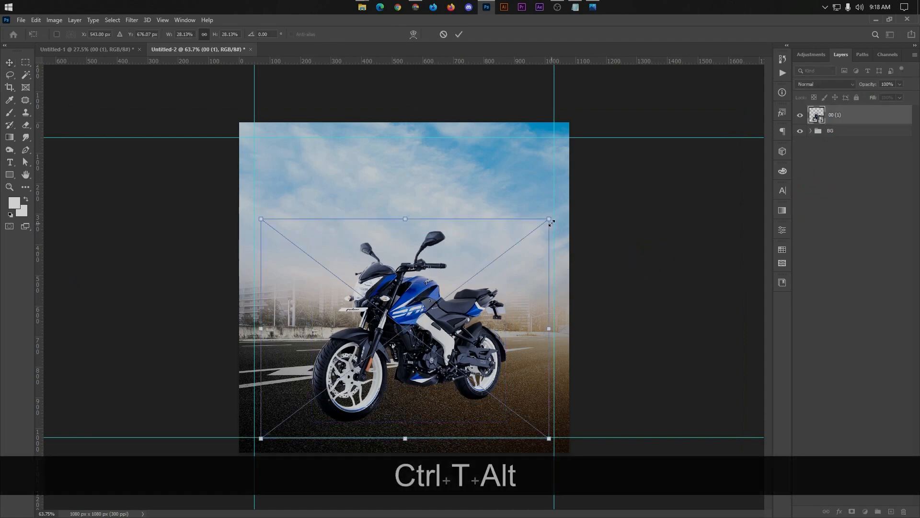
drag(552, 223, 545, 226)
click(460, 34)
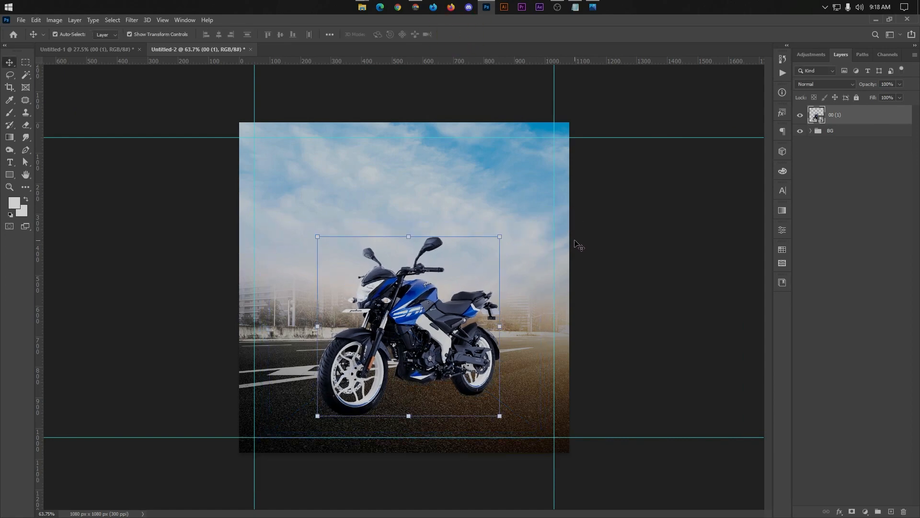
click(648, 282)
drag(385, 328, 381, 335)
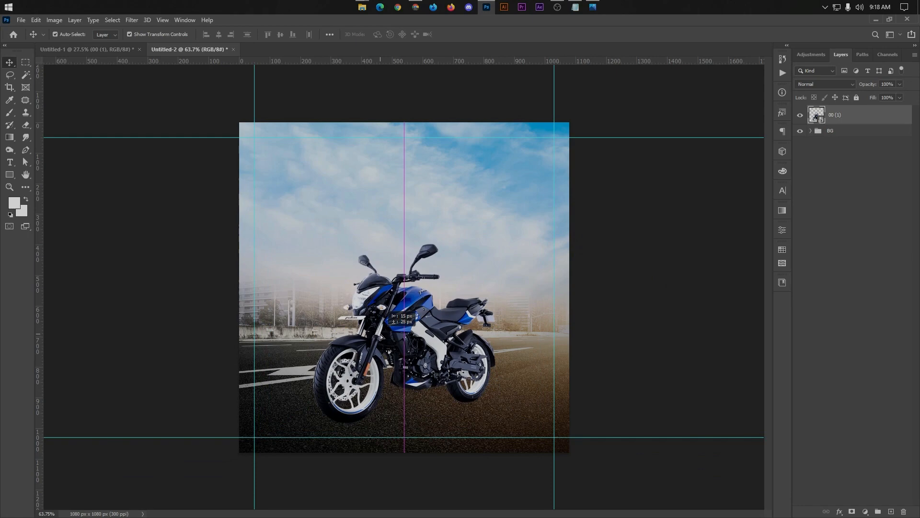
click(517, 169)
Step: Add a new empty layer above Layer 1 inside the BG group and activate the Gradient tool
click(851, 151)
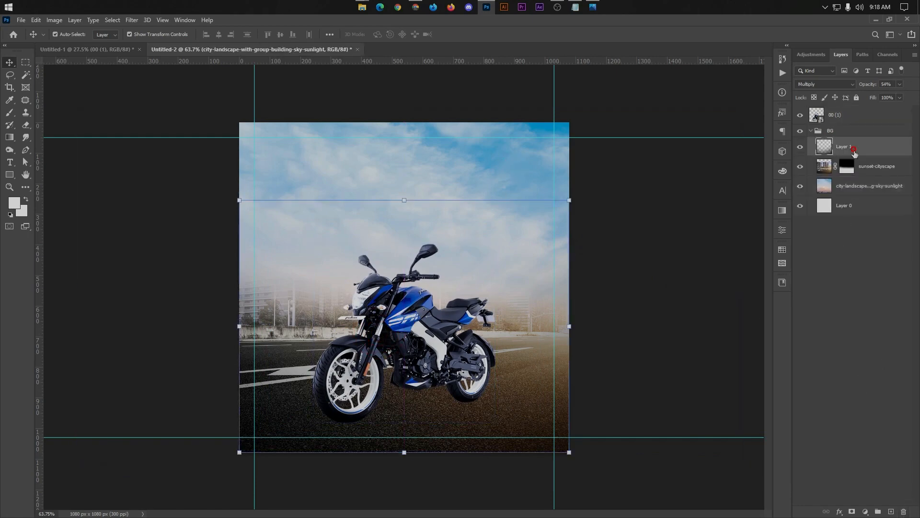
click(889, 512)
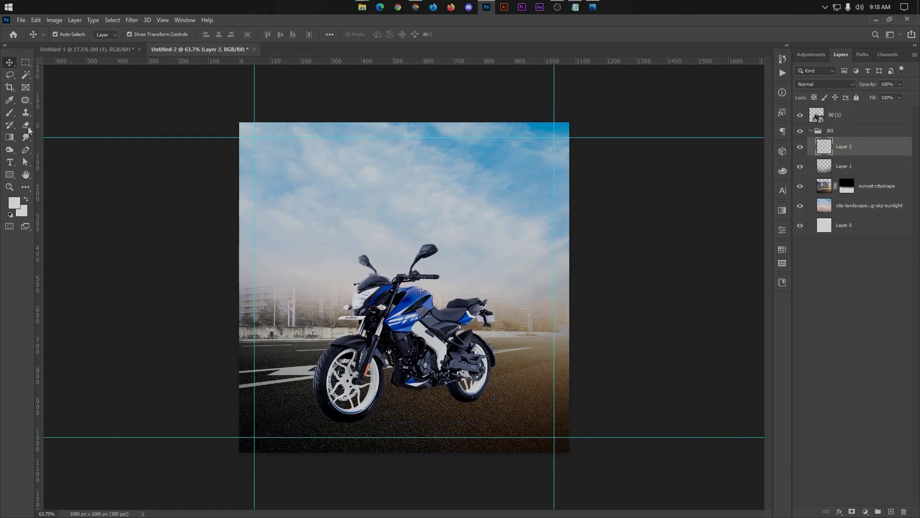
click(10, 112)
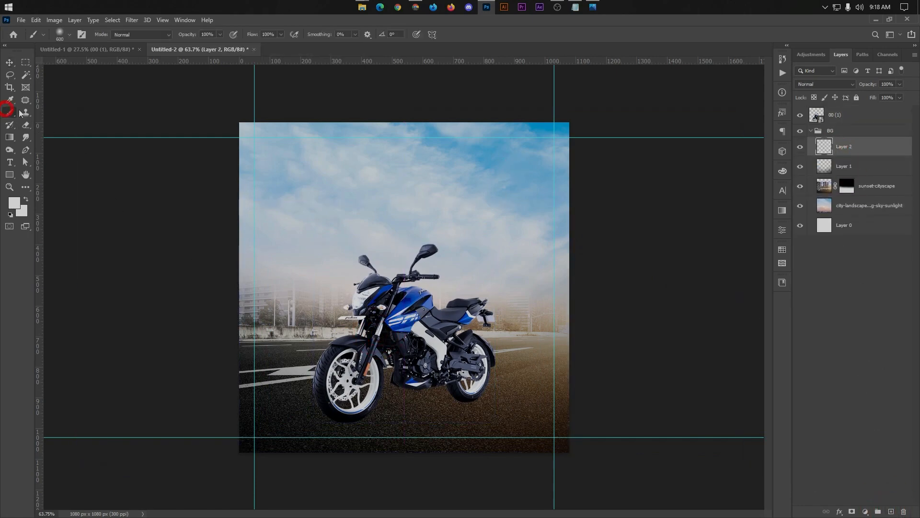
click(9, 138)
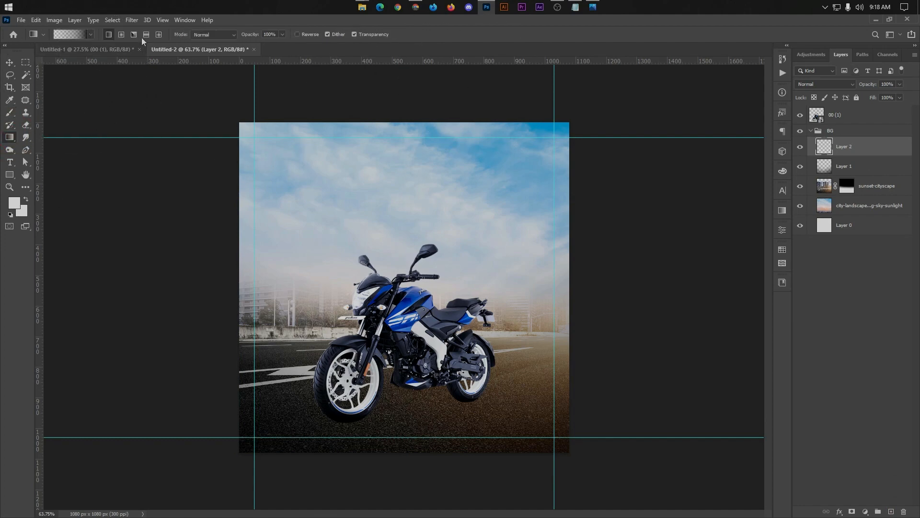
Step: Change the gradient's black color stop to white (ffffff) in the Gradient Editor
click(71, 35)
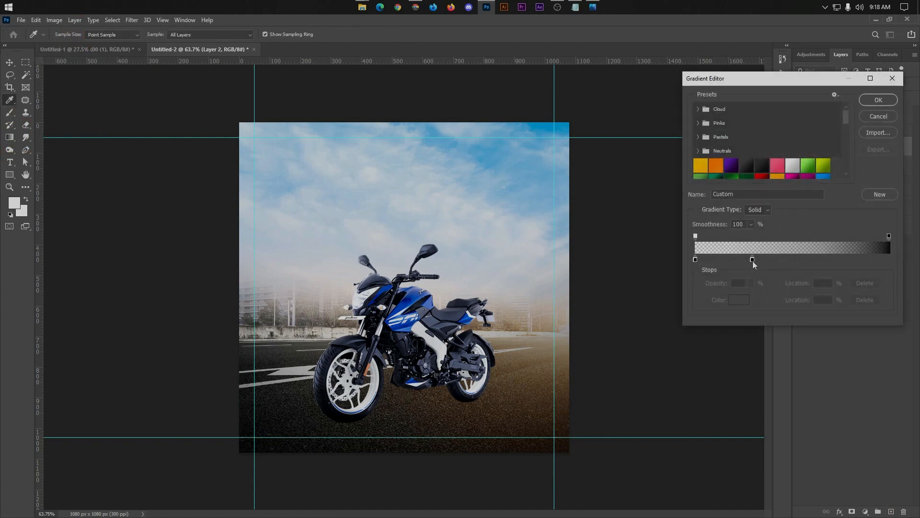
click(753, 260)
click(739, 300)
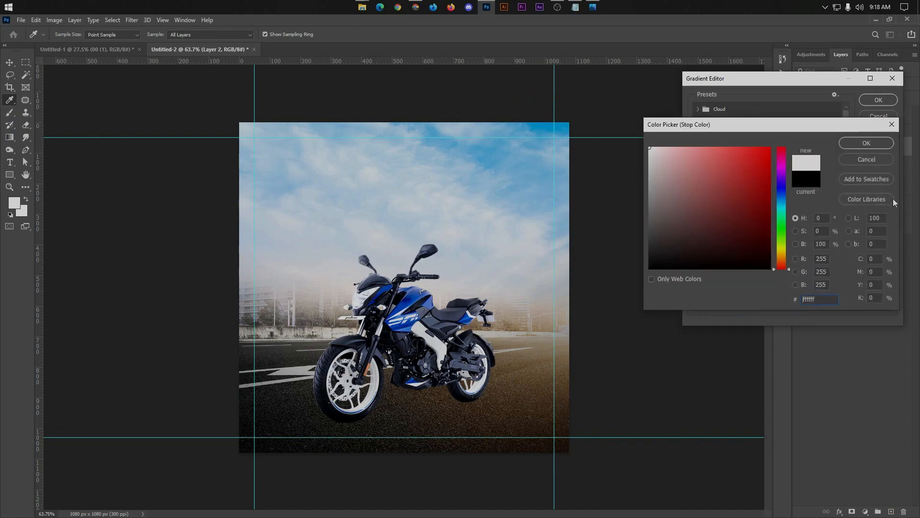
click(851, 143)
click(879, 100)
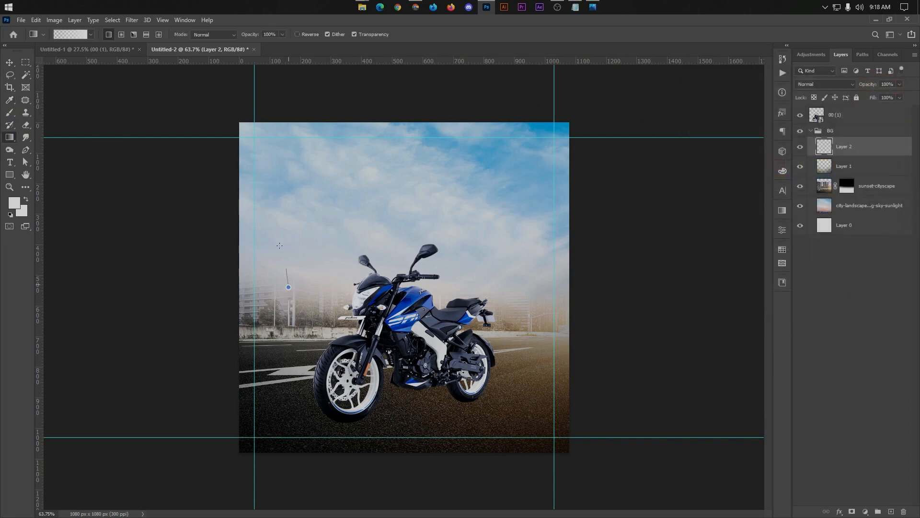
Step: Draw white gradients toward the sky's upper right corner on the new layer, and set it to Screen at 90% opacity
drag(279, 245, 598, 90)
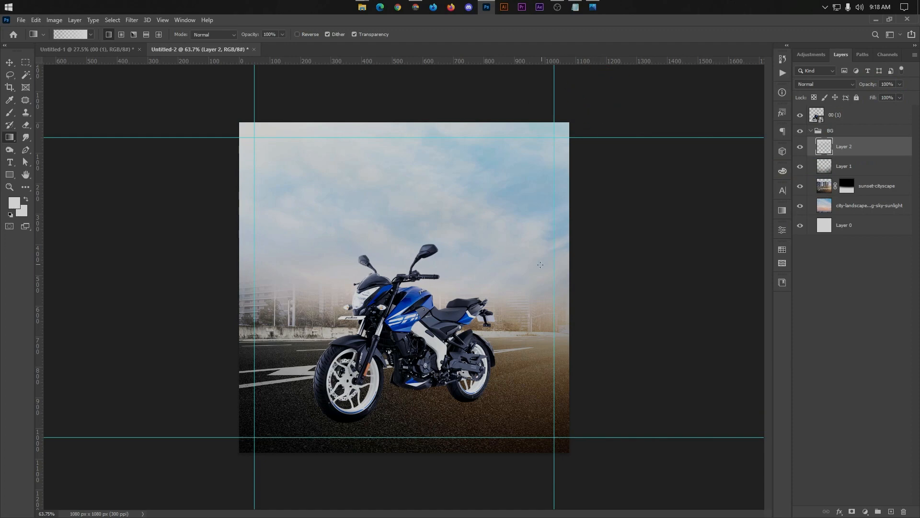
drag(507, 234, 572, 111)
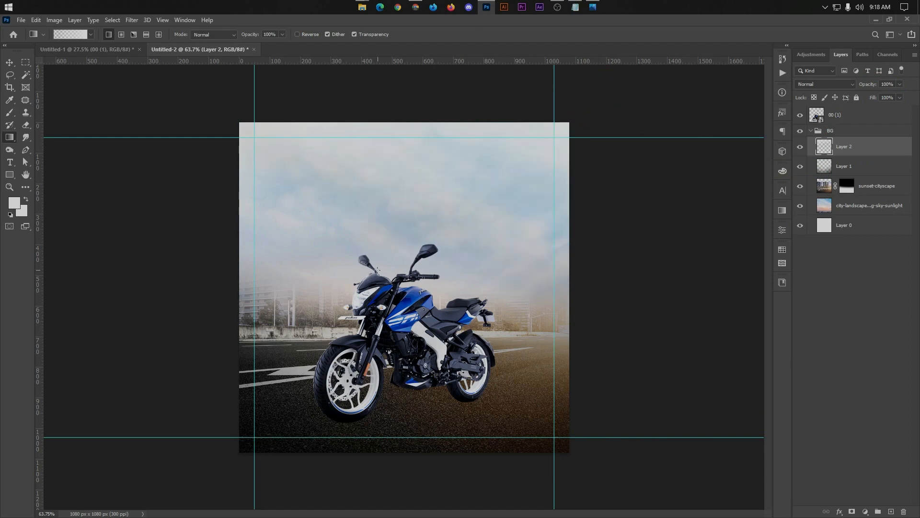
click(851, 85)
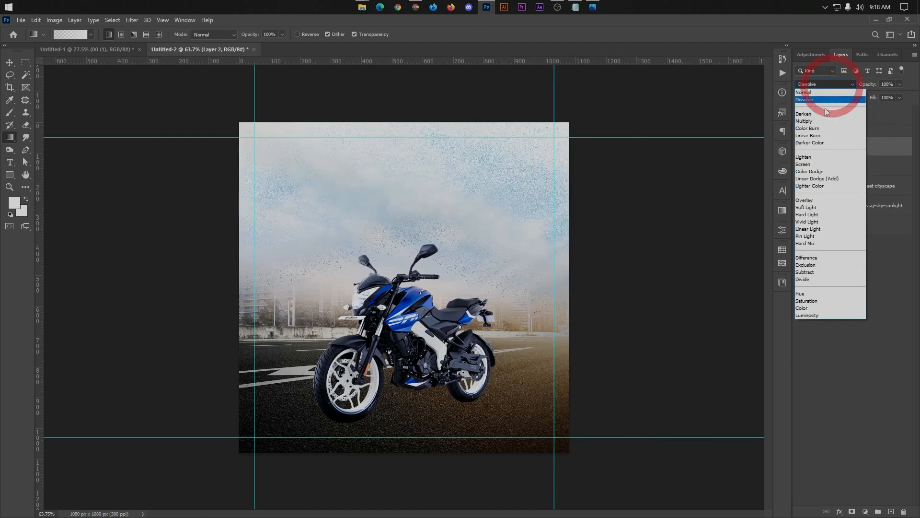
click(809, 164)
click(900, 84)
mouse_move(902, 95)
mouse_down()
mouse_move(885, 95)
mouse_move(895, 96)
mouse_up()
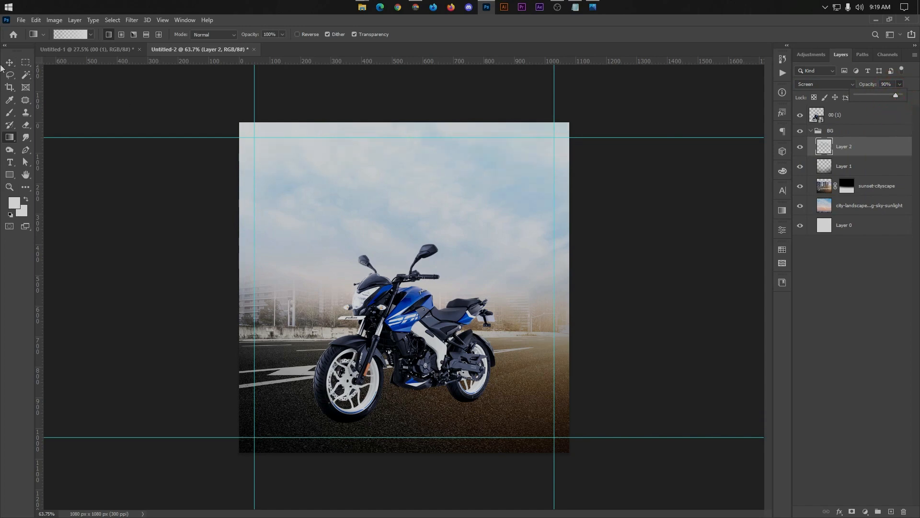
click(8, 63)
click(77, 218)
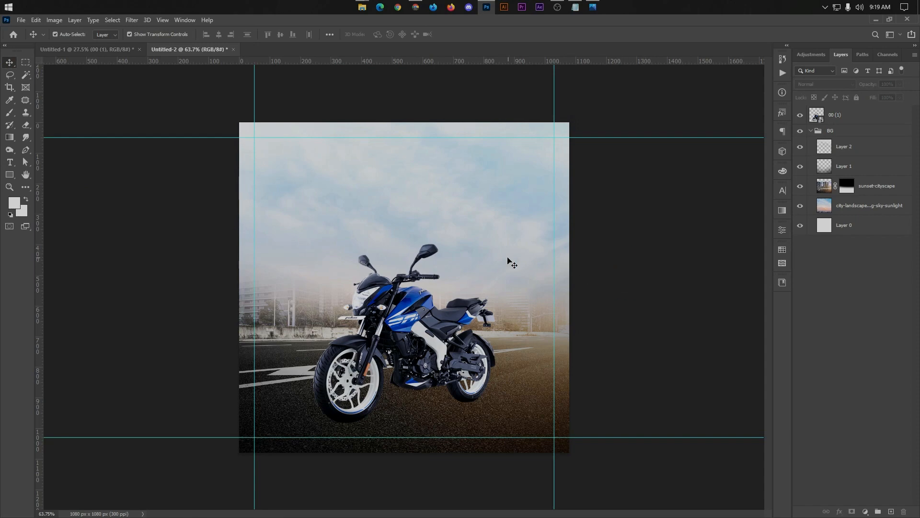
Step: Add a new empty layer above the motorcycle and set the Brush tool's foreground color to black (000000)
scroll(560, 254, up, 1)
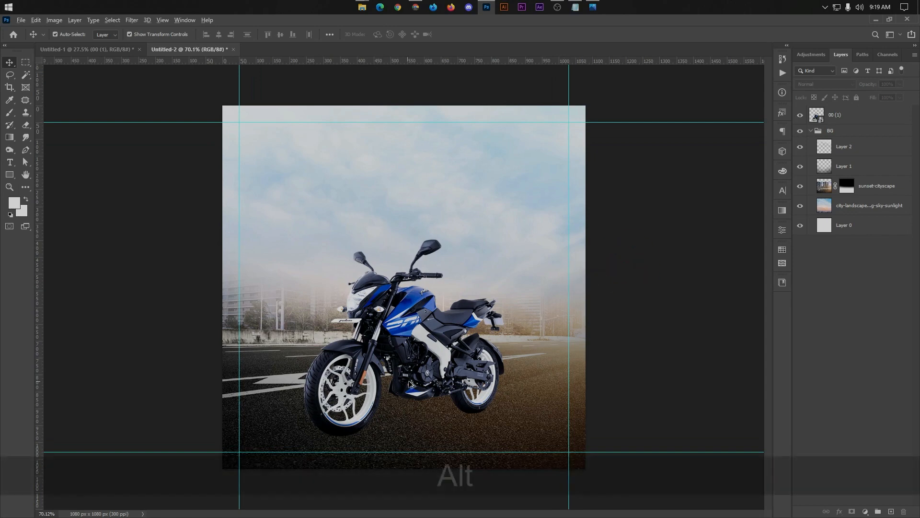
scroll(484, 335, up, 1)
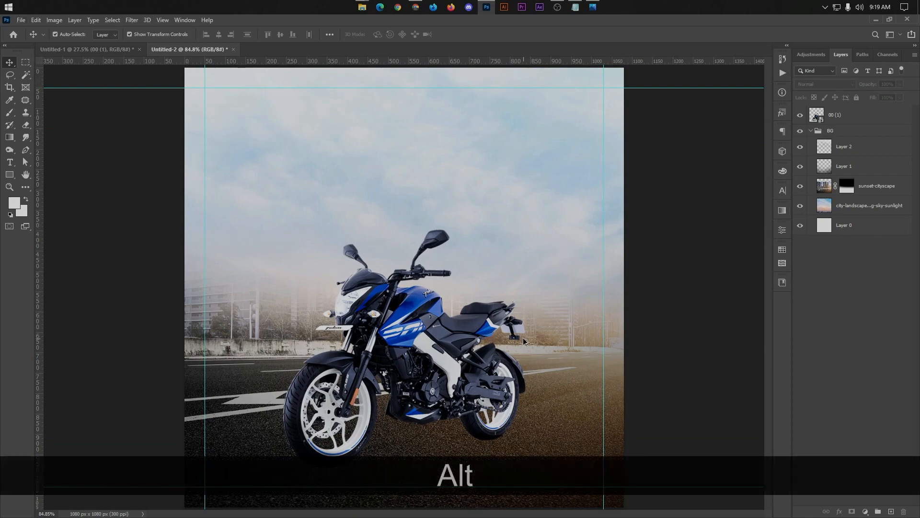
scroll(524, 341, up, 5)
scroll(764, 311, down, 4)
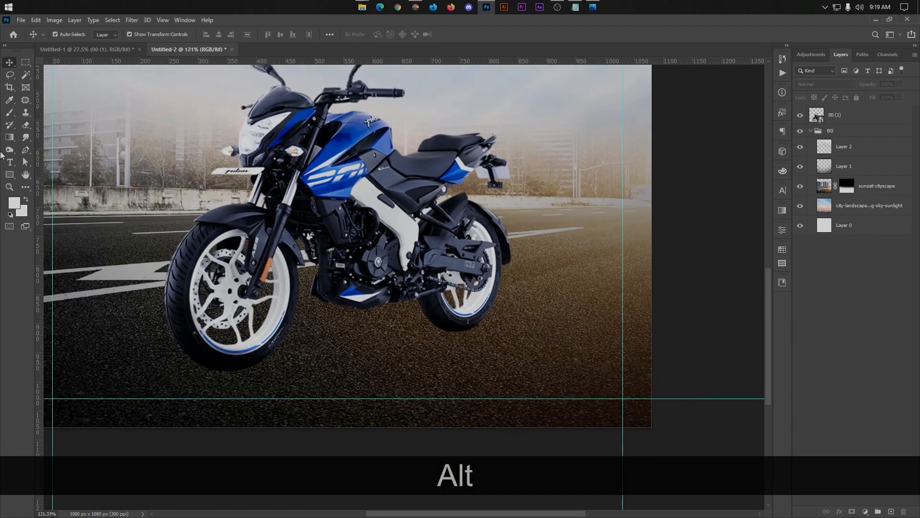
click(10, 113)
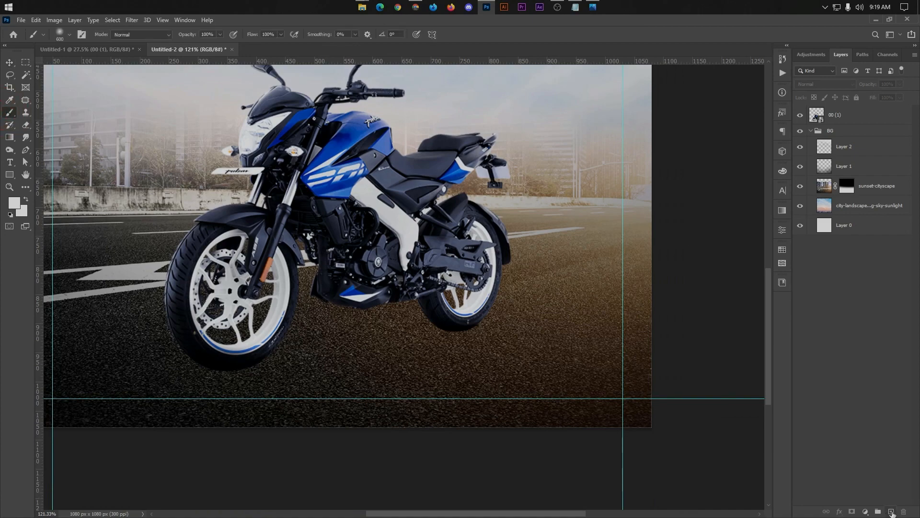
click(892, 512)
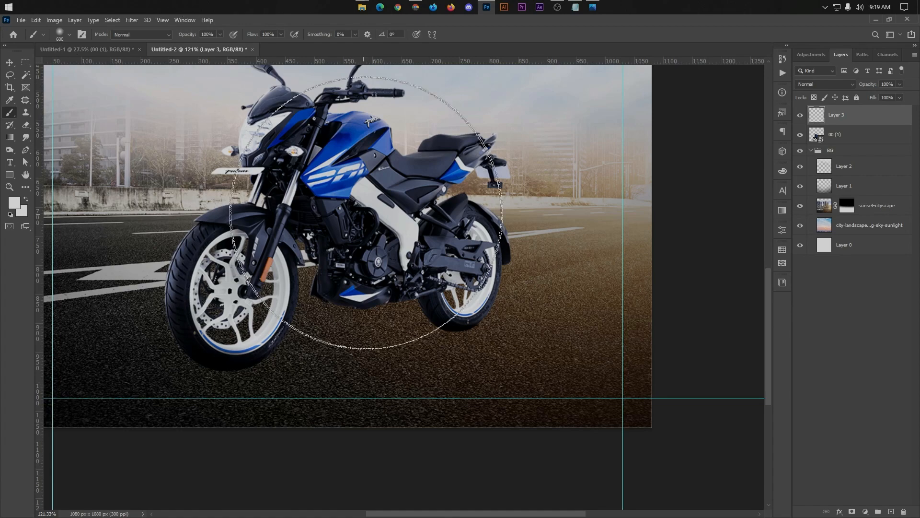
click(11, 203)
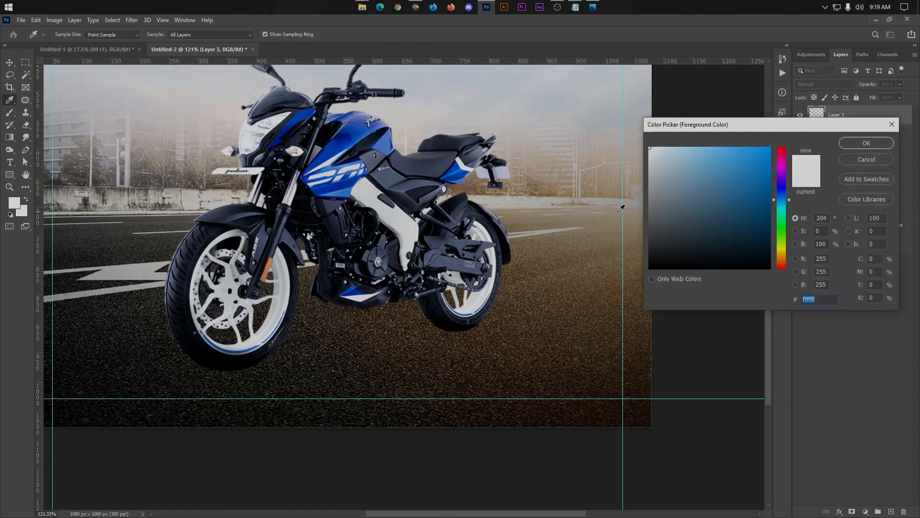
text(000000)
click(859, 145)
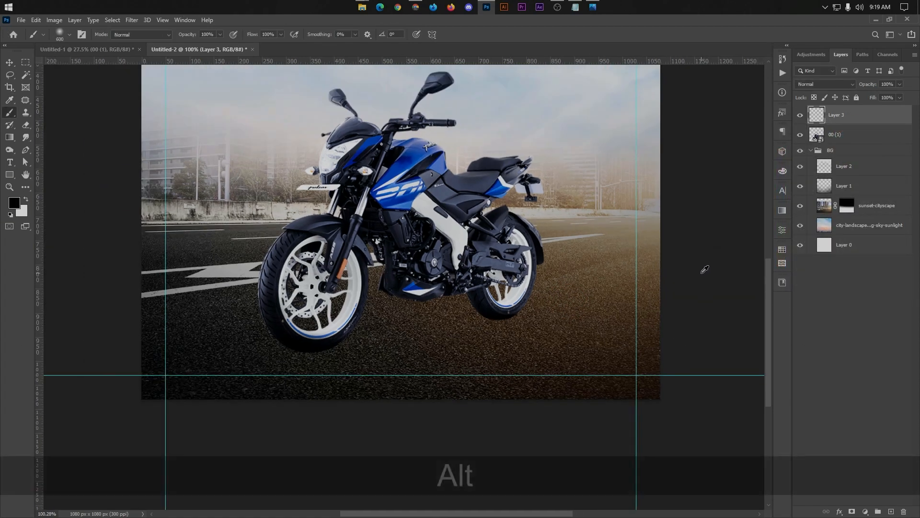
Step: Paint a single soft black dab in the sky above the motorcycle with a 250 px brush
scroll(487, 286, down, 4)
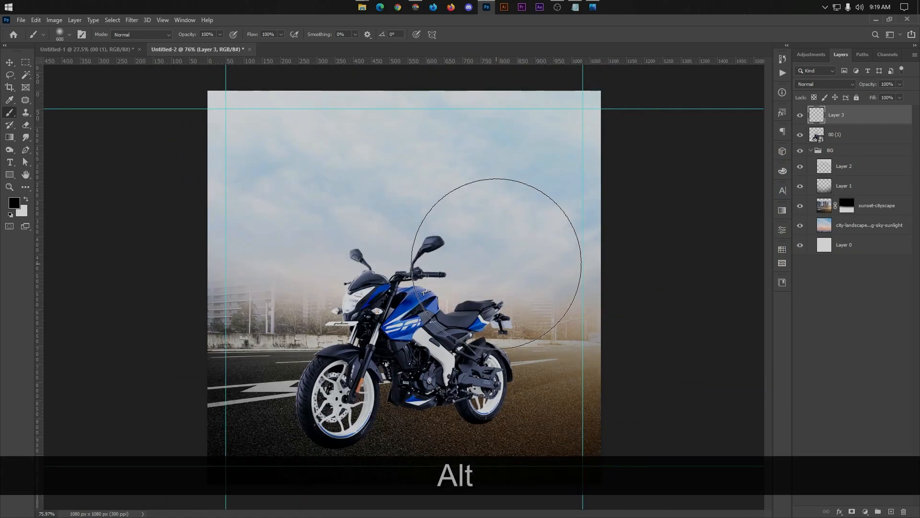
key(bracketleft)
key(bracketleft)
key(bracketleft)
key(bracketleft)
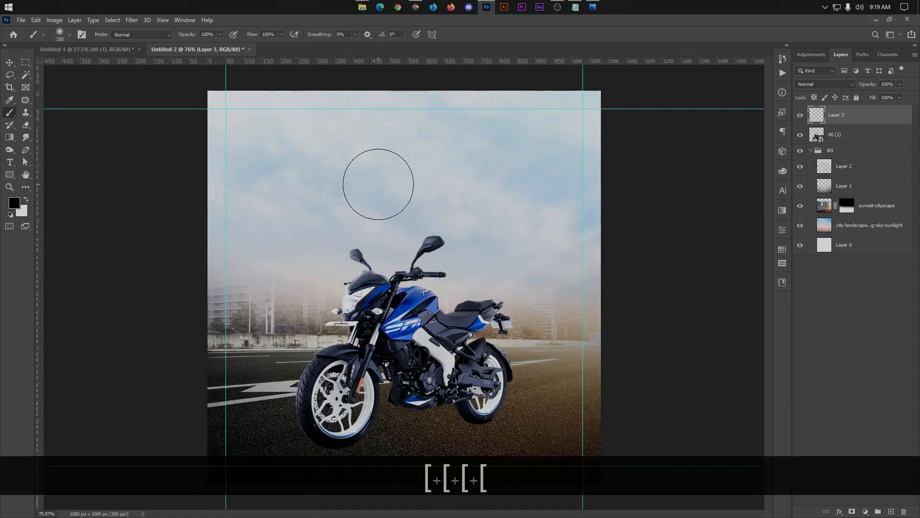
scroll(377, 180, up, 1)
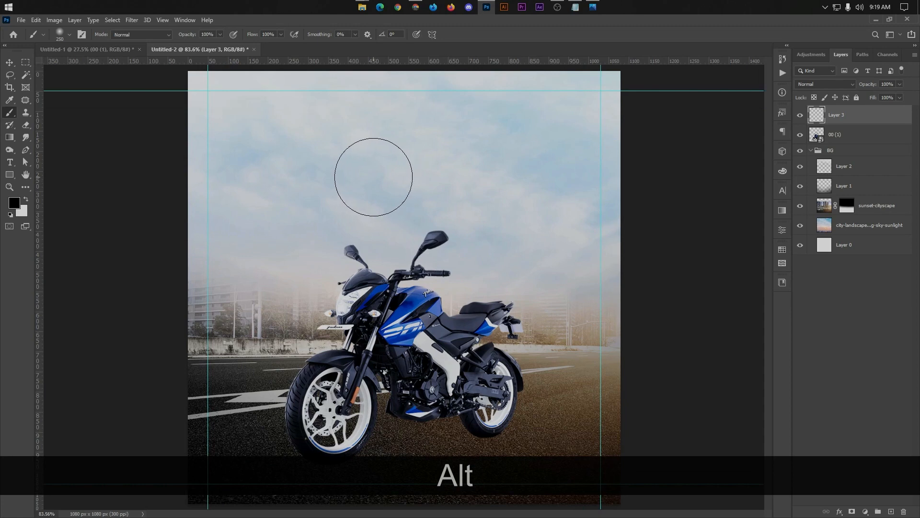
click(374, 177)
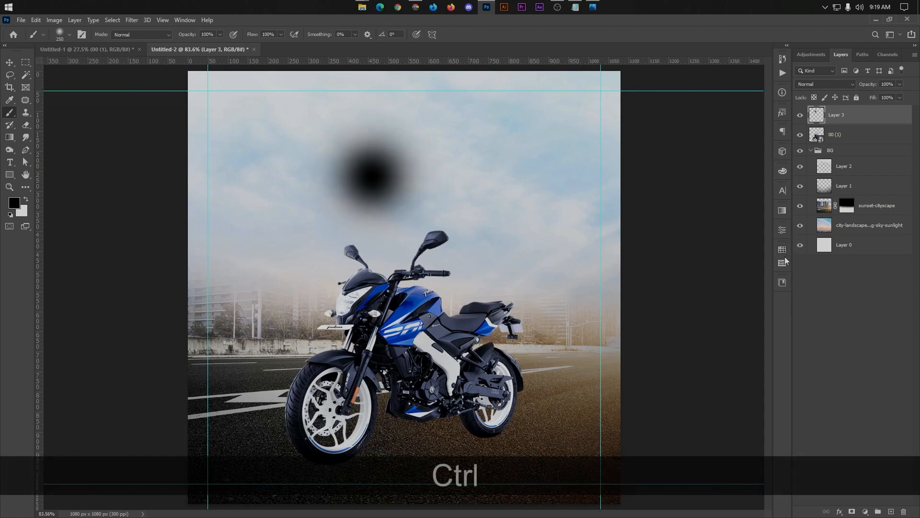
Step: Flatten the black dab to about 17% height and move it onto the road just below the front wheel
key(ctrl+t)
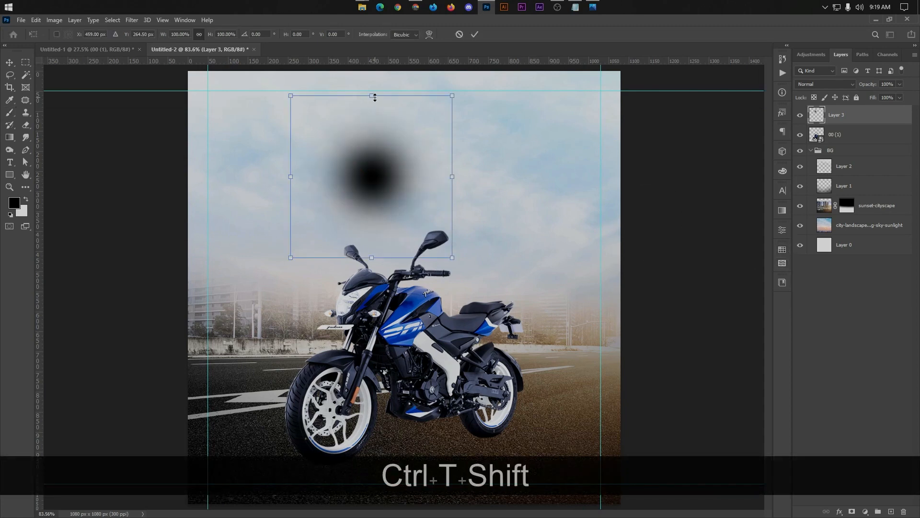
mouse_move(375, 97)
mouse_down()
mouse_move(363, 400)
mouse_move(349, 427)
mouse_up()
scroll(360, 437, down, 2)
scroll(384, 363, up, 5)
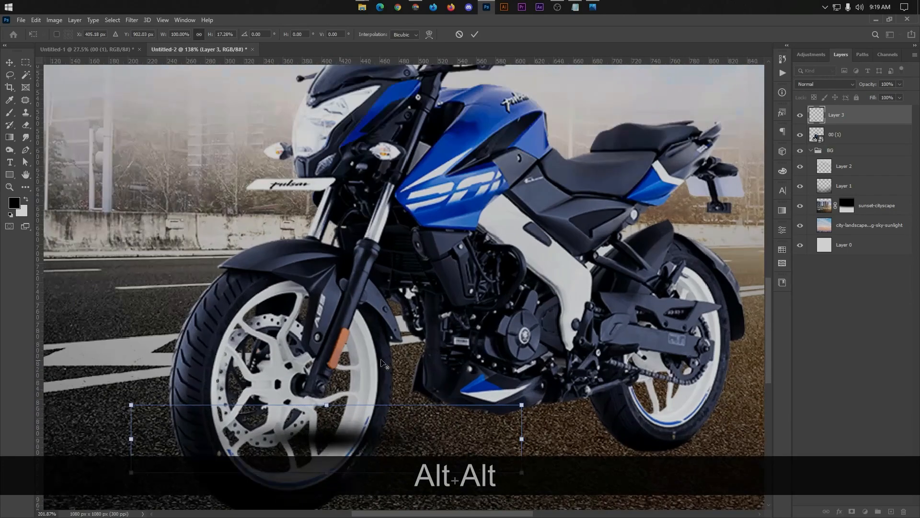
scroll(769, 335, down, 5)
scroll(382, 235, up, 2)
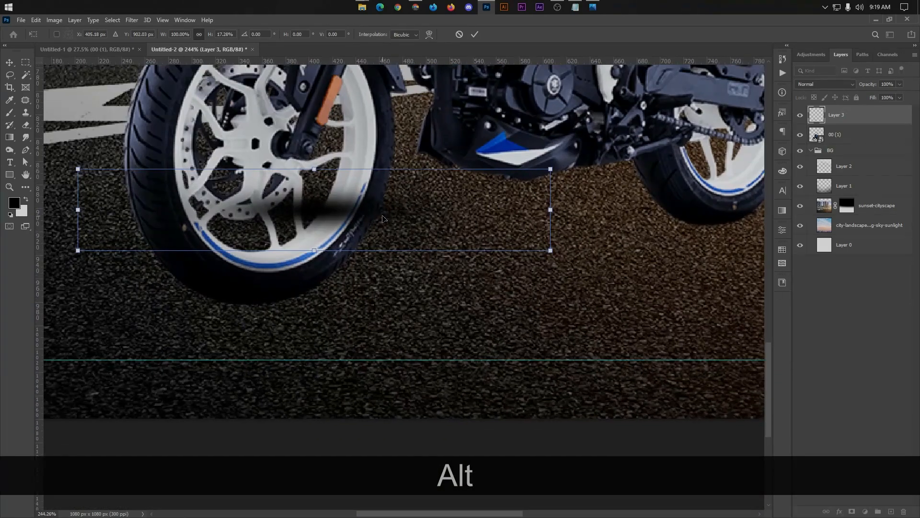
drag(382, 235, 356, 339)
Step: Rotate the flattened shadow about -9.4°, skew it slightly and shift it closer beneath the front tire
key(ctrl+t)
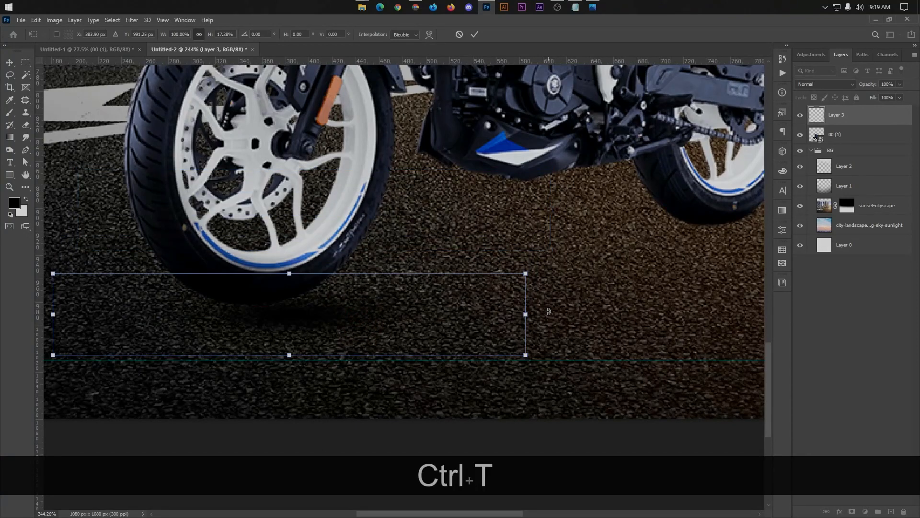
drag(549, 312, 545, 270)
right_click(485, 268)
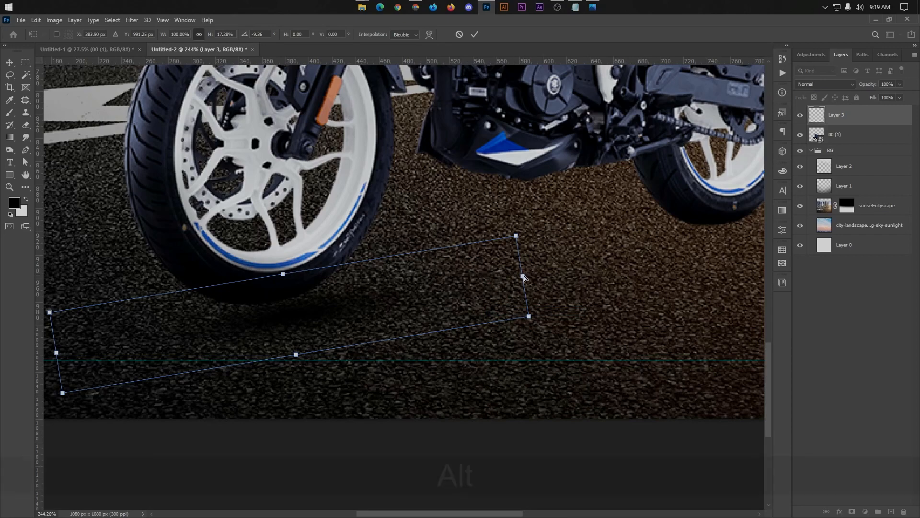
drag(522, 276, 525, 300)
mouse_move(420, 305)
mouse_down()
mouse_move(395, 295)
mouse_move(407, 292)
mouse_up()
key(shift)
key(ctrl+shift+t)
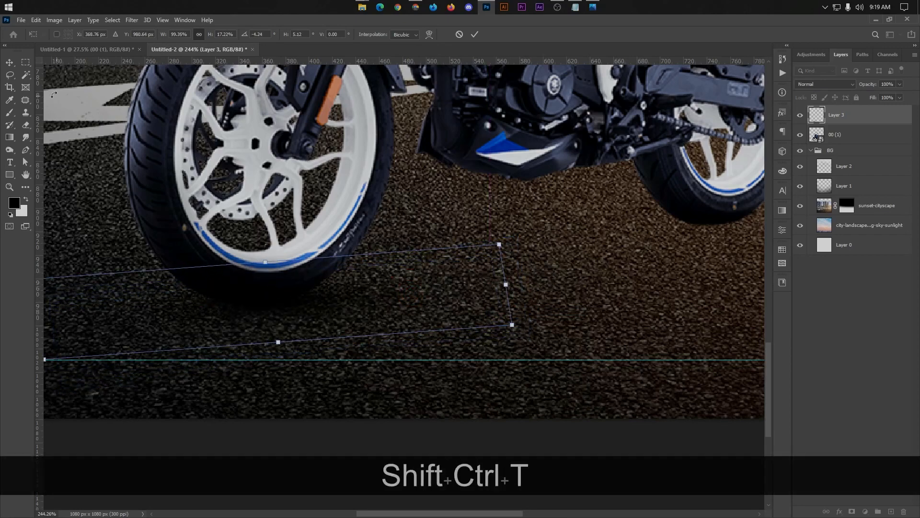
Step: Widen the front wheel shadow to about 119%, tilt it about -5.4°, and apply the transformation
key(ctrl+t)
drag(504, 303, 619, 260)
scroll(504, 348, down, 8)
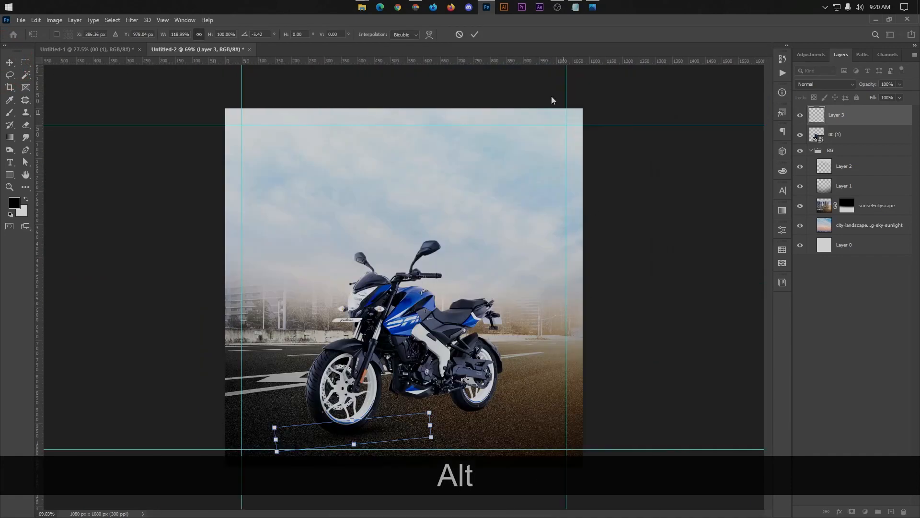
click(474, 34)
Step: Rotate the front wheel shadow about -3.8° more, distort its outer edge slightly, and apply the transformation
scroll(401, 462, up, 1)
scroll(421, 419, down, 2)
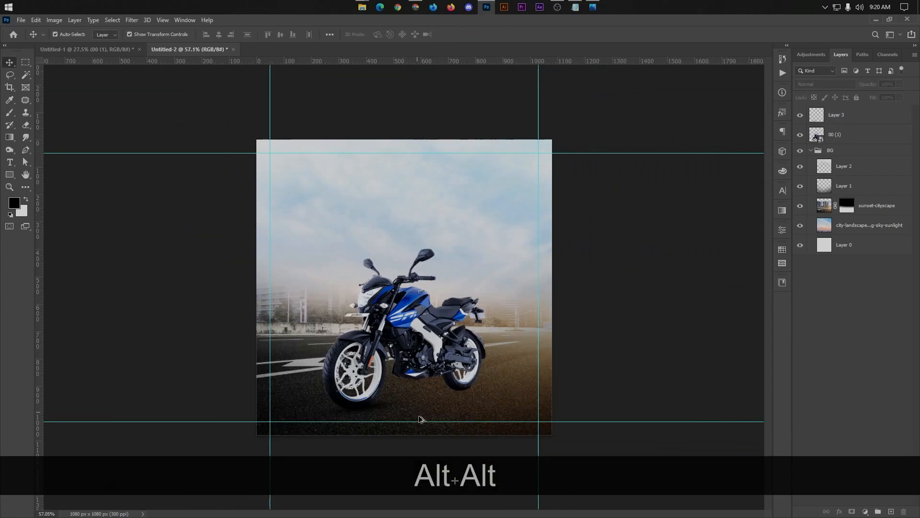
alt+scroll(417, 327, up, 4)
scroll(330, 391, down, 3)
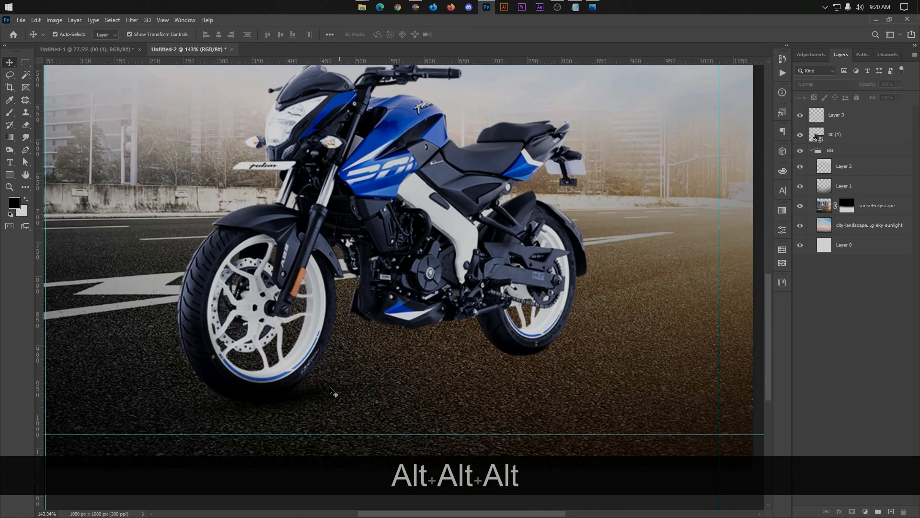
click(320, 400)
key(ctrl+t)
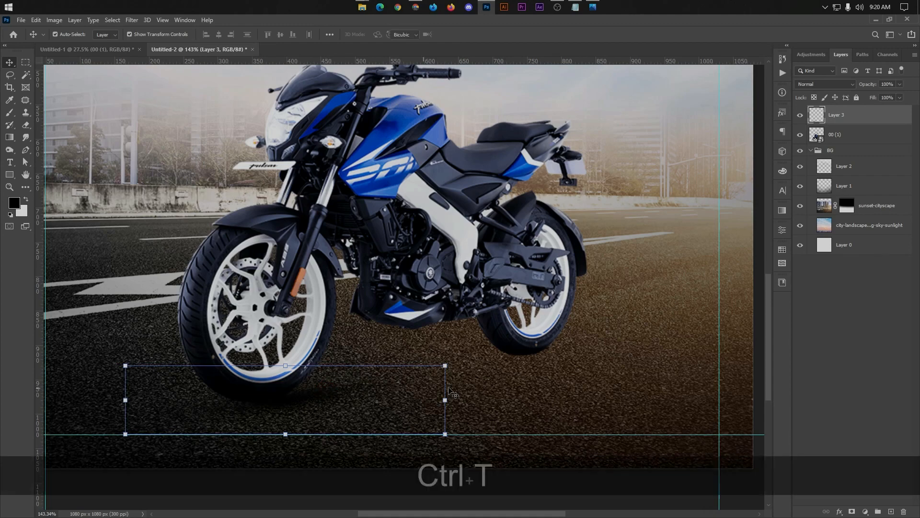
drag(481, 383, 478, 368)
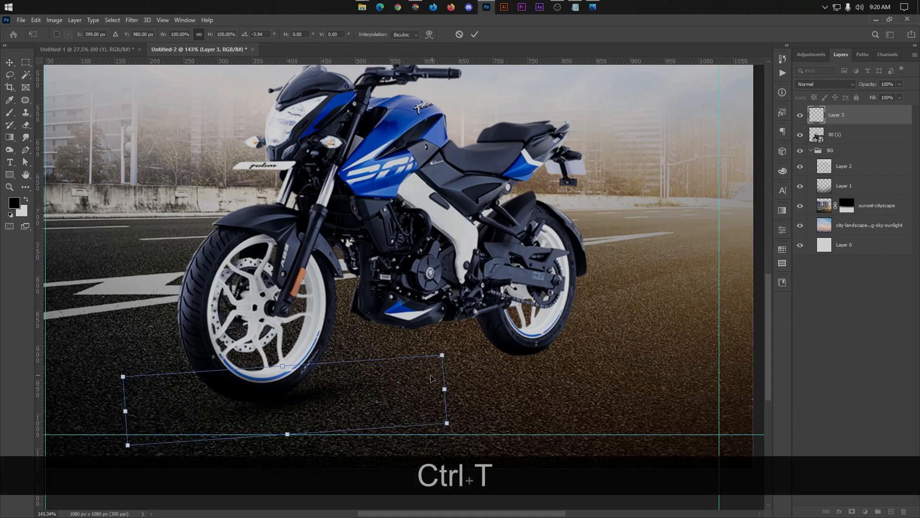
right_click(392, 389)
click(432, 251)
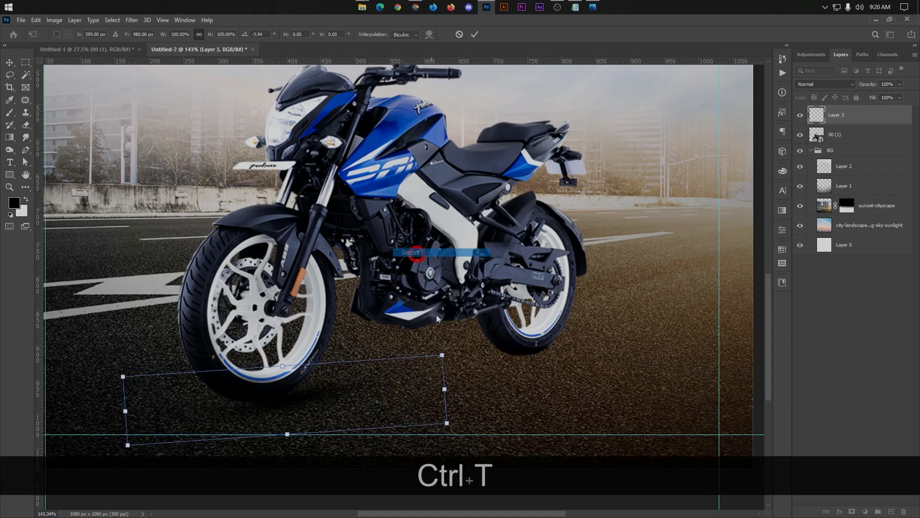
drag(444, 389, 446, 393)
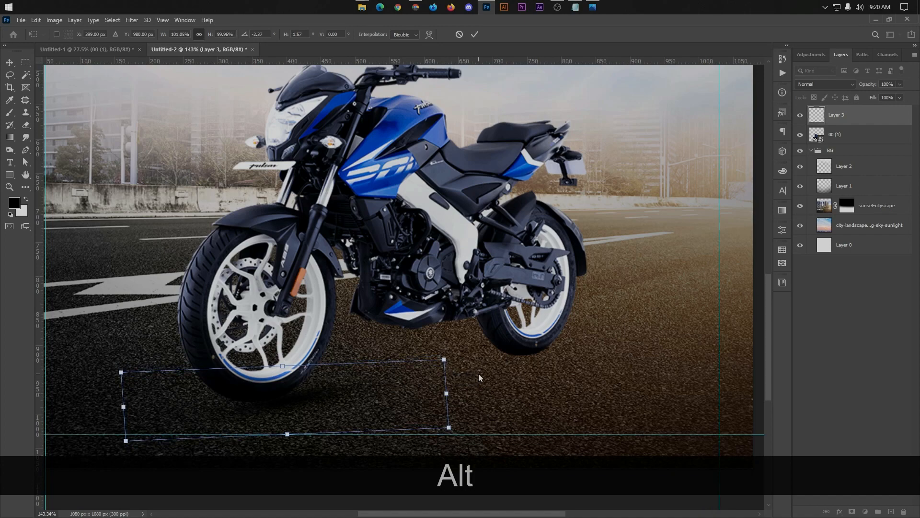
click(474, 34)
Step: Apply a 1.9-pixel Gaussian Blur to the front wheel shadow and lower its layer opacity to 79%
key(ctrl+0)
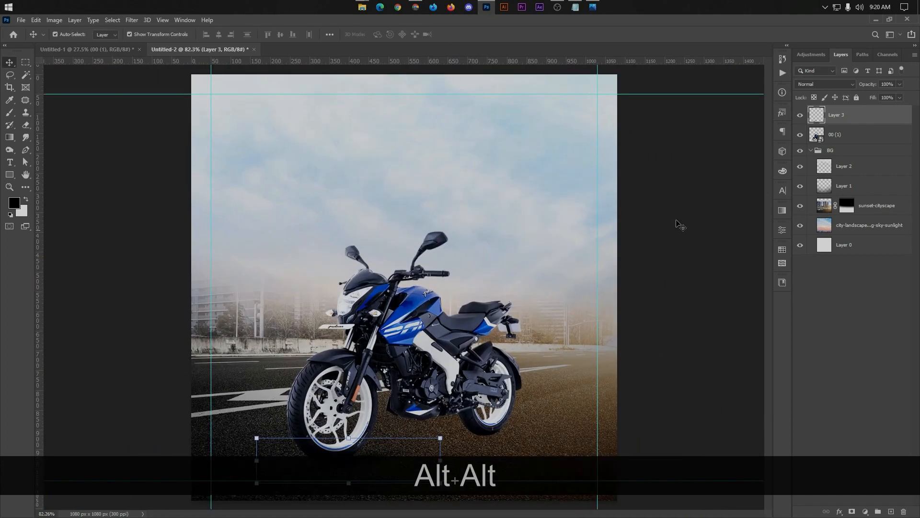
click(132, 20)
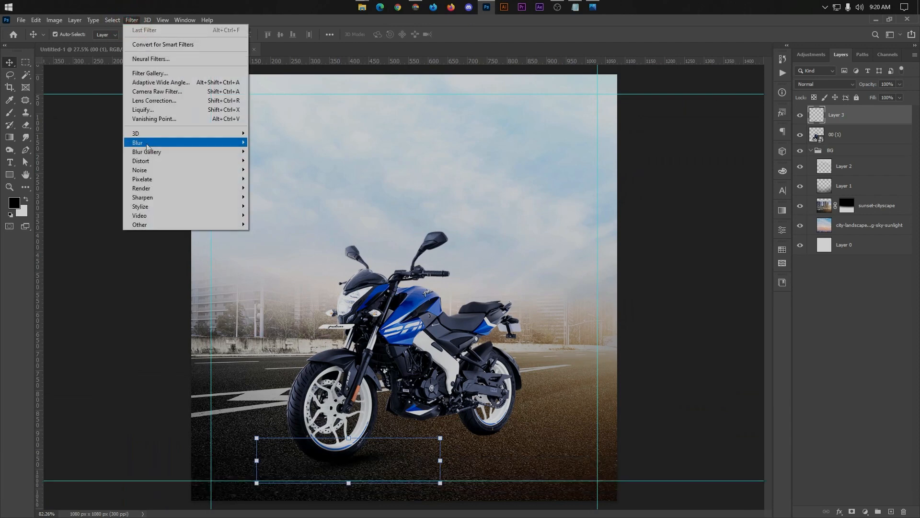
mouse_move(139, 138)
click(274, 179)
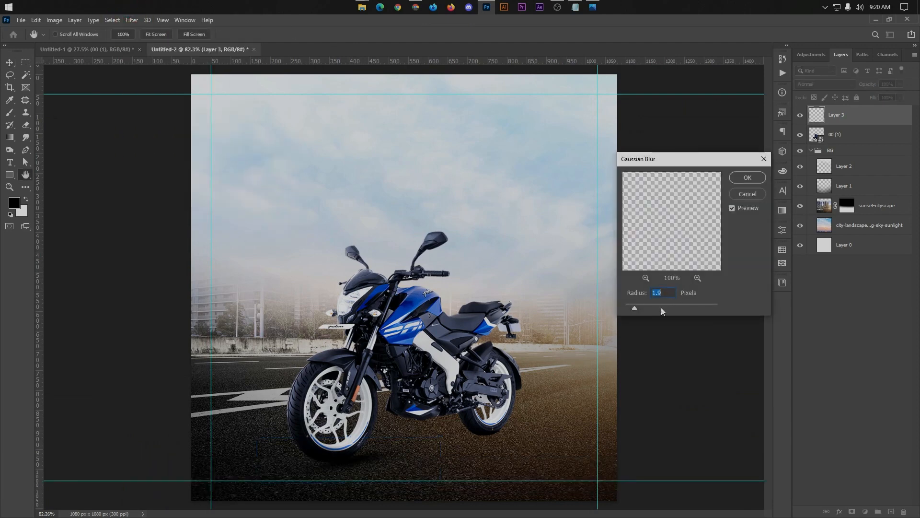
click(751, 184)
drag(896, 85, 892, 96)
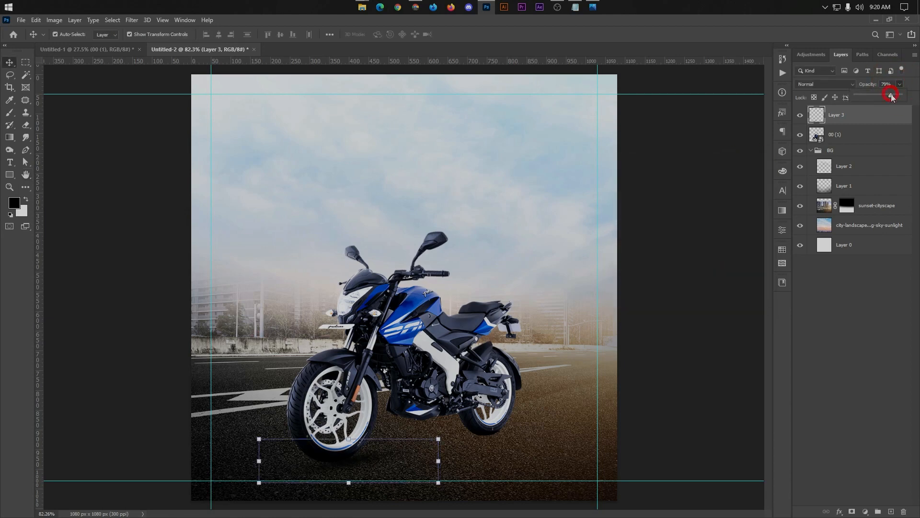
click(700, 324)
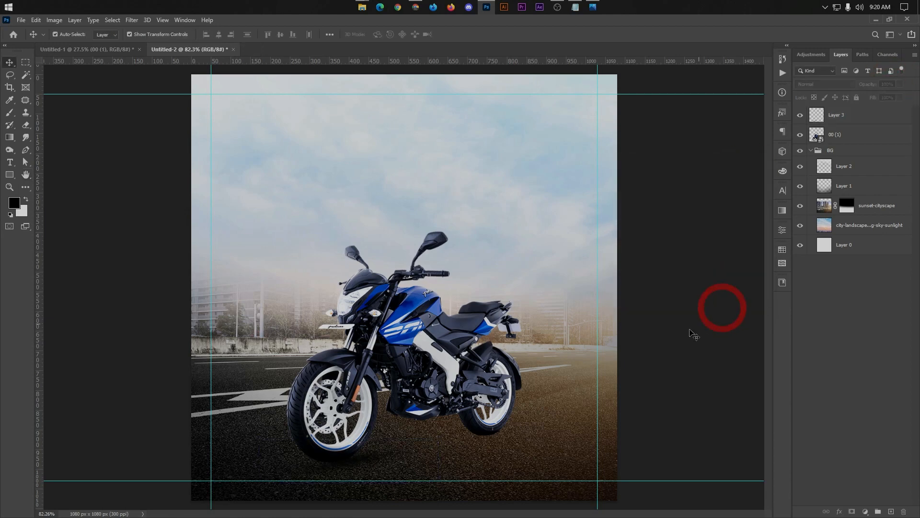
Step: Stretch the front wheel shadow to about 110% width, shift it slightly left and up, and apply the transformation
click(367, 465)
scroll(367, 465, up, 3)
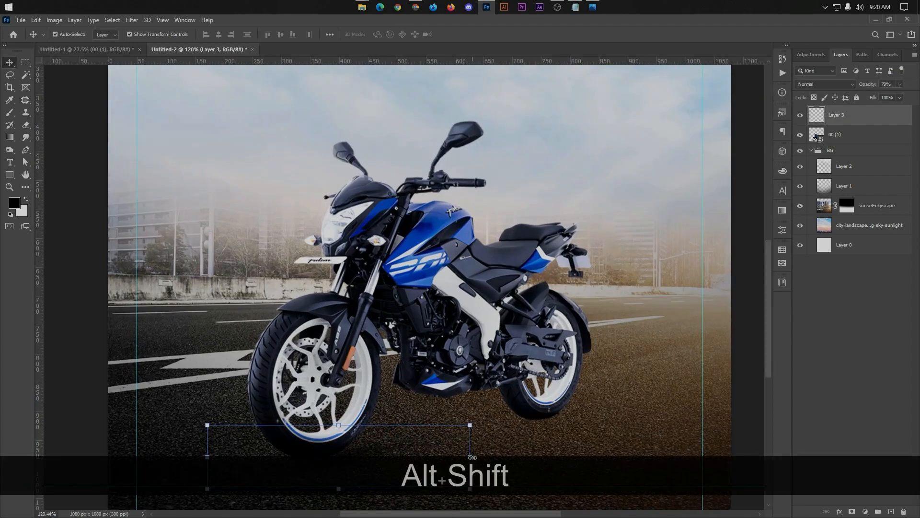
drag(472, 455, 491, 448)
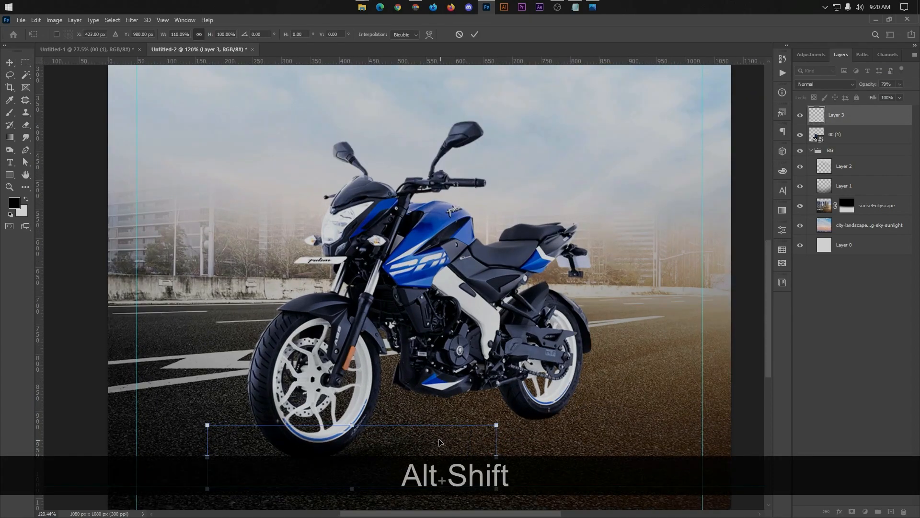
scroll(393, 434, down, 3)
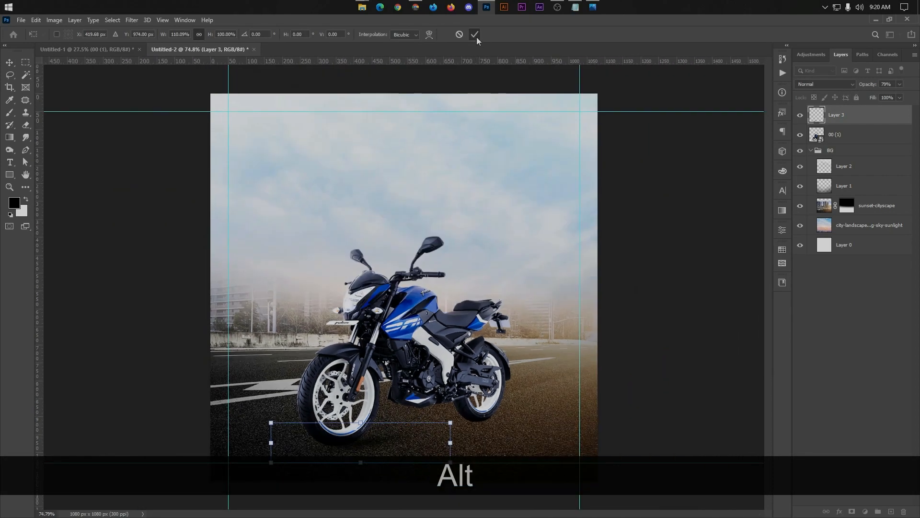
click(477, 37)
Step: Nudge the shadow slightly up and left so it sits against the front tire, and deselect it
key(Up)
key(Up)
key(Up)
key(Up)
key(Left)
key(Left)
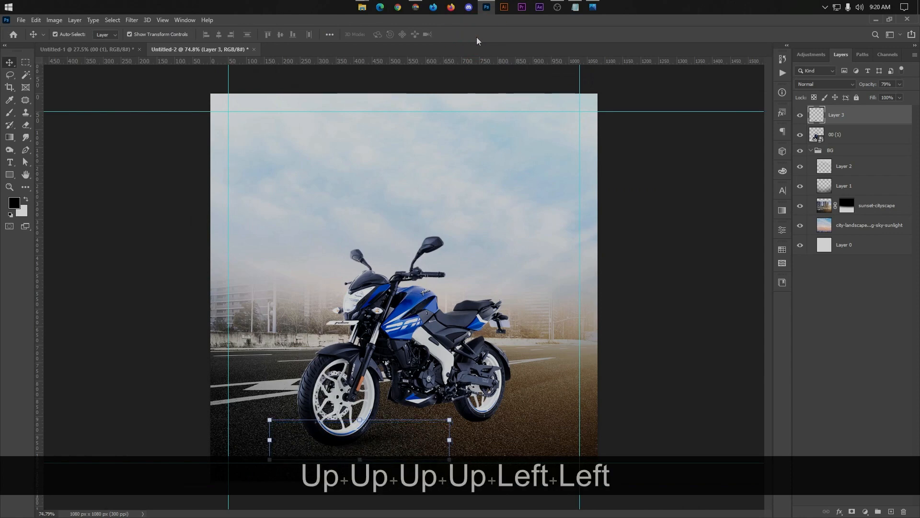
key(Left)
key(Down)
key(Down)
click(719, 170)
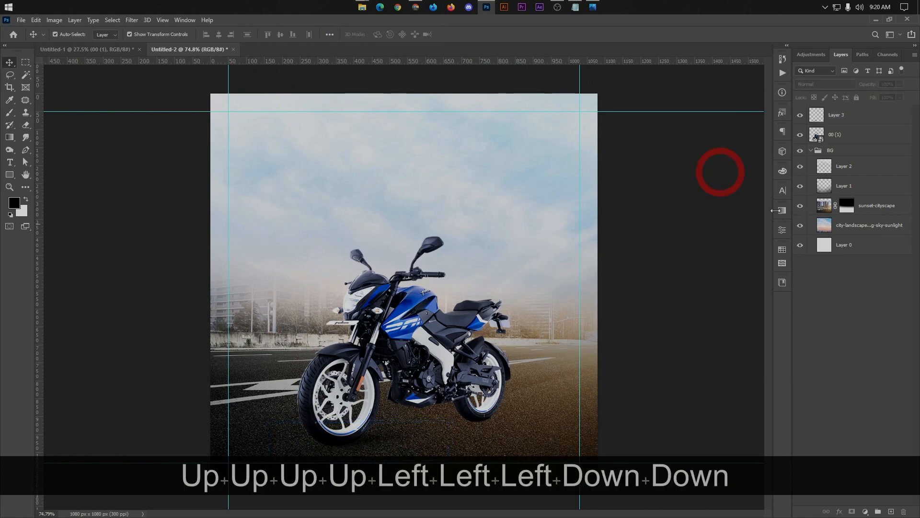
Step: Duplicate the shadow layer Layer 3, placing the copy between the original and the motorcycle layer
click(844, 115)
drag(843, 115, 847, 131)
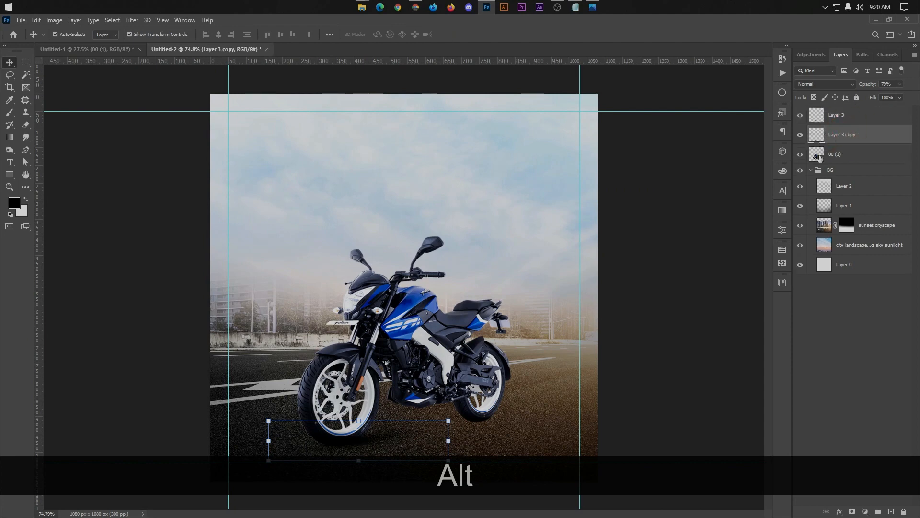
Step: Move the copied shadow under the rear wheel, narrow it to about 85% width, and apply the transformation
key(ctrl+alt+t)
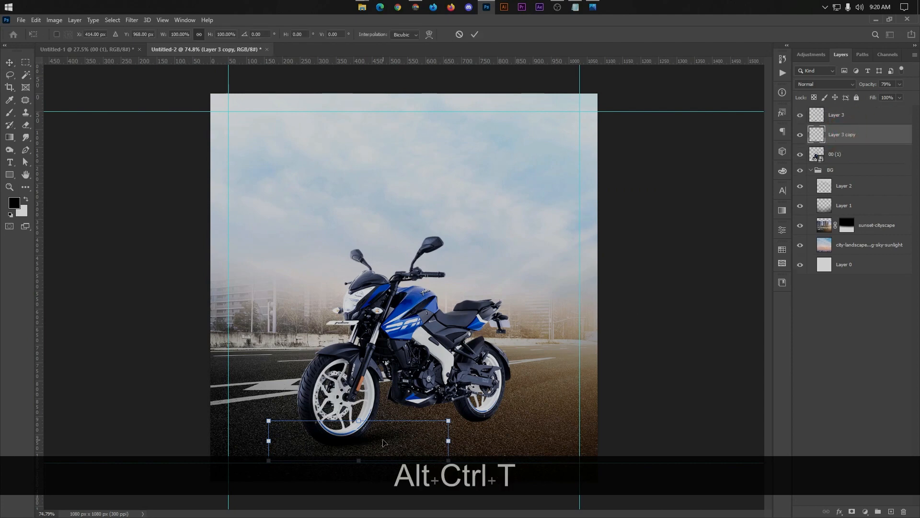
drag(383, 442, 501, 423)
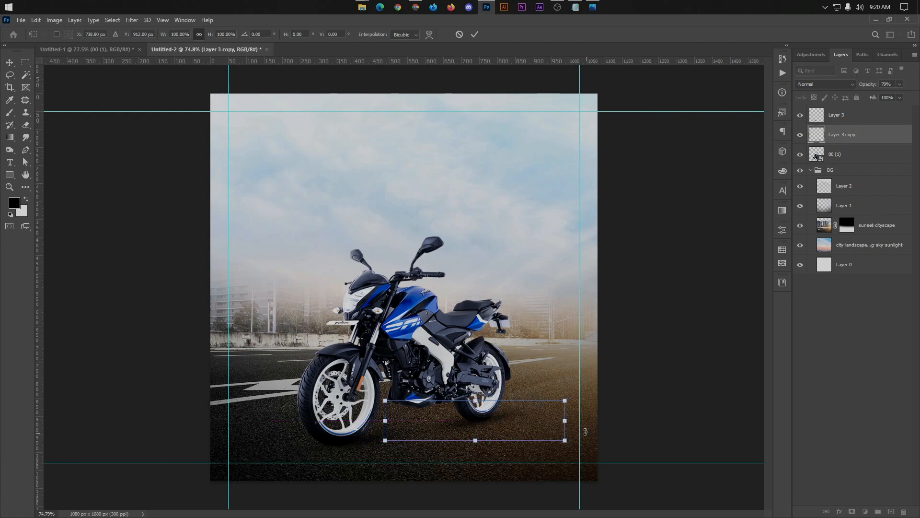
drag(564, 421, 554, 421)
drag(536, 422, 536, 423)
scroll(506, 414, up, 5)
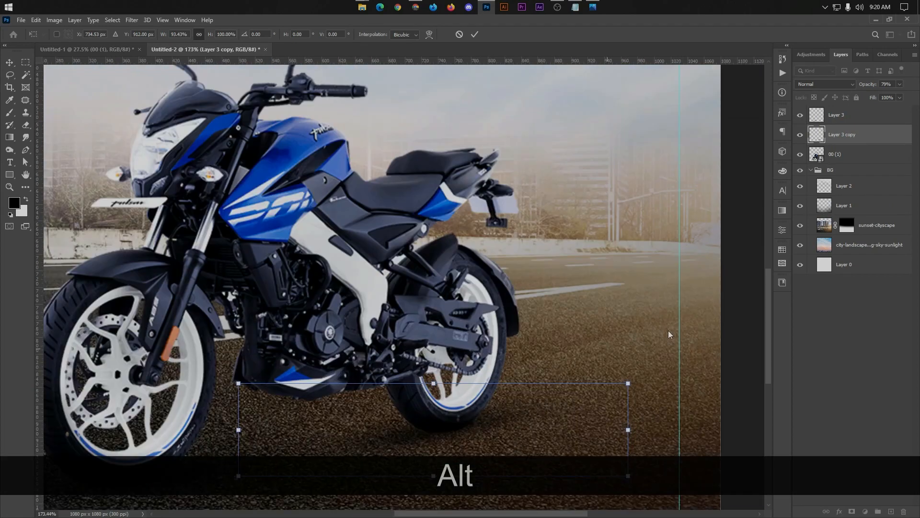
scroll(766, 357, down, 3)
mouse_move(261, 350)
mouse_down()
mouse_move(233, 351)
mouse_move(261, 351)
mouse_up()
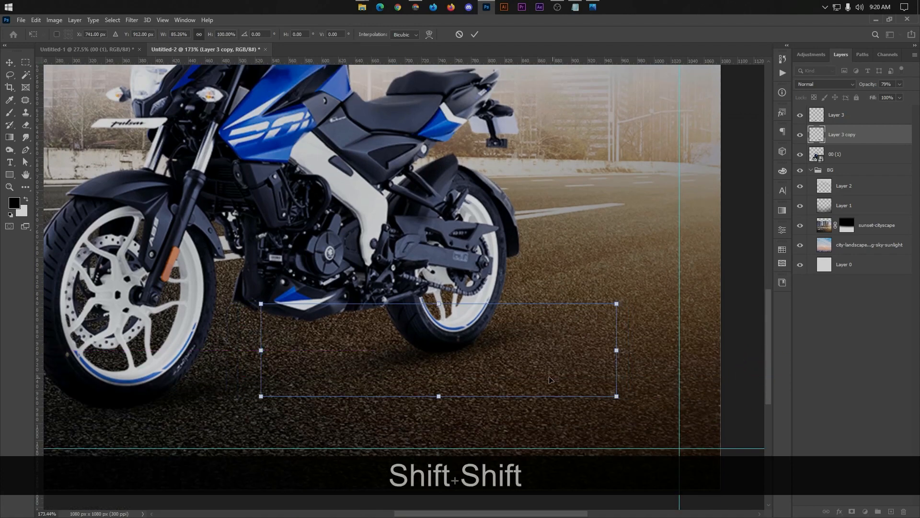
drag(549, 380, 542, 380)
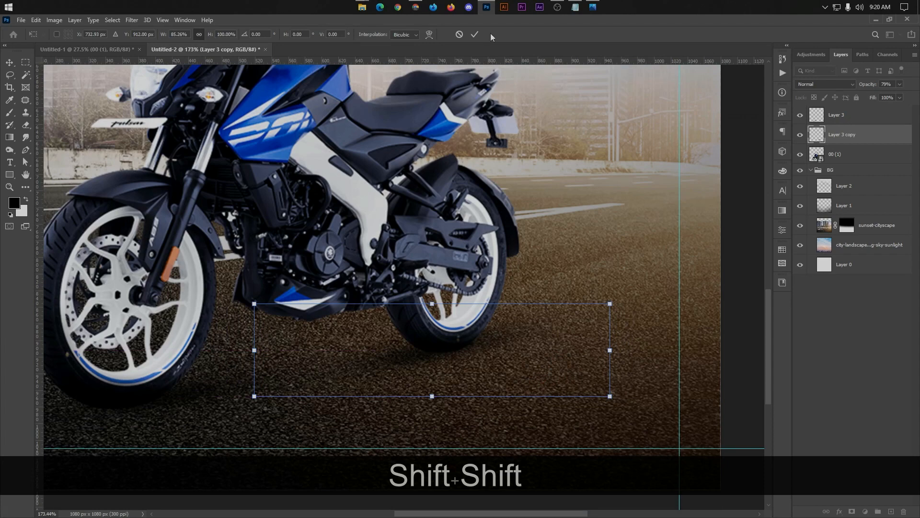
click(475, 34)
Step: Move both wheel shadow layers, Layer 3 and Layer 3 copy, beneath the motorcycle layer
shift+click(837, 116)
drag(838, 141, 833, 158)
scroll(678, 260, down, 4)
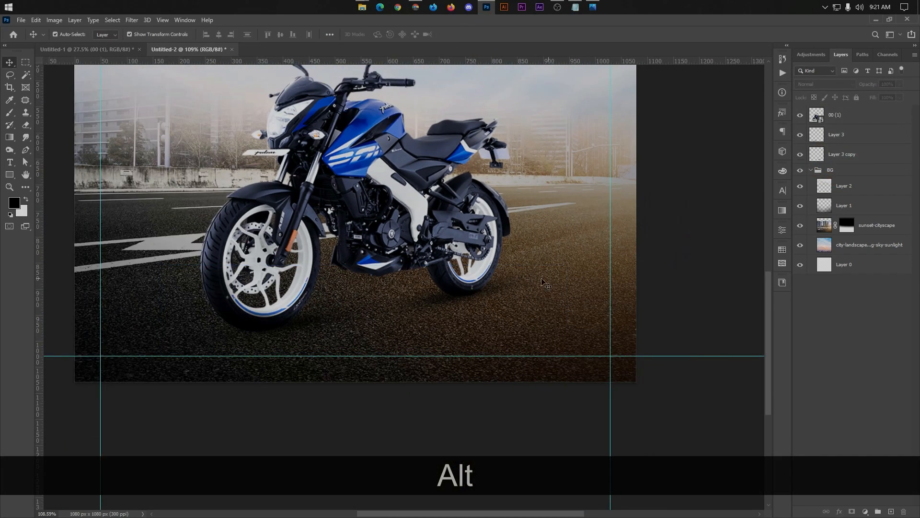
Step: Nudge the rear wheel shadow slightly down and to the right beneath the rear tire
click(512, 291)
key(Down)
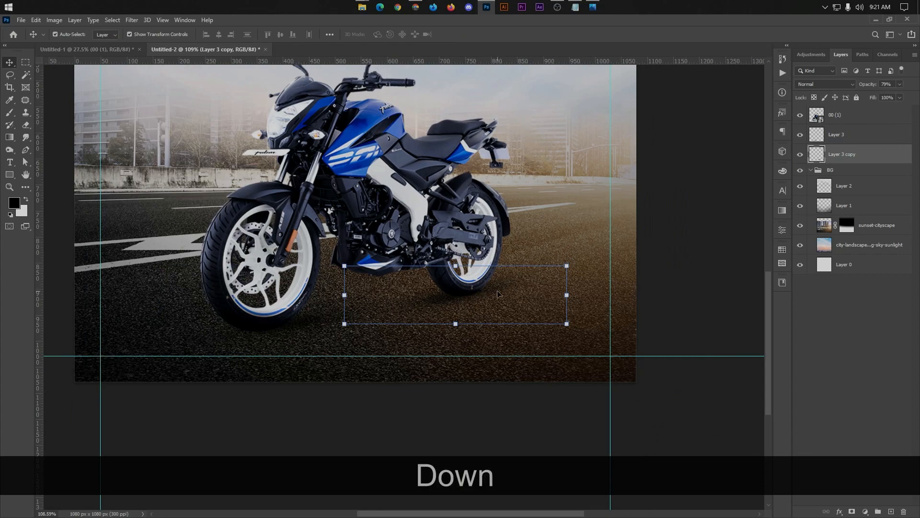
key(Down)
key(Down)
key(Right)
key(Right)
Step: Nudge the front wheel shadow on Layer 3 slightly down and deselect it
click(869, 142)
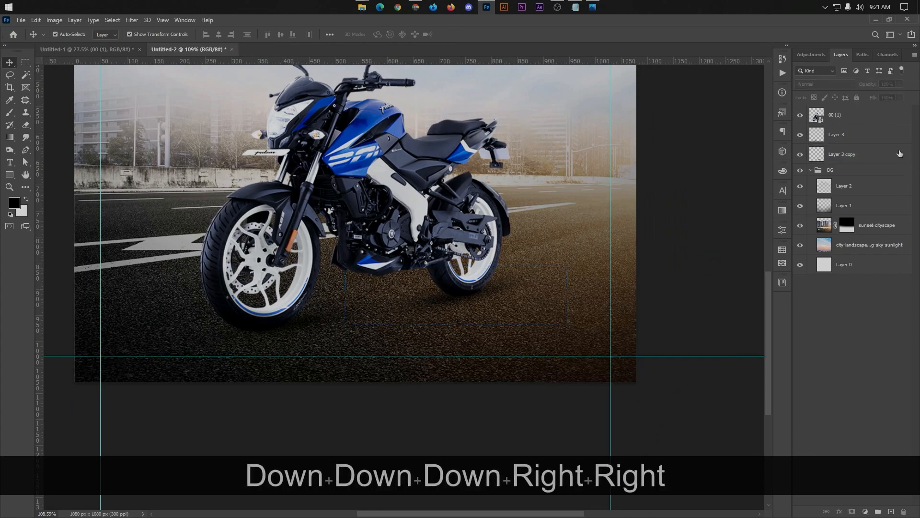
key(Down)
key(Down)
scroll(589, 313, down, 4)
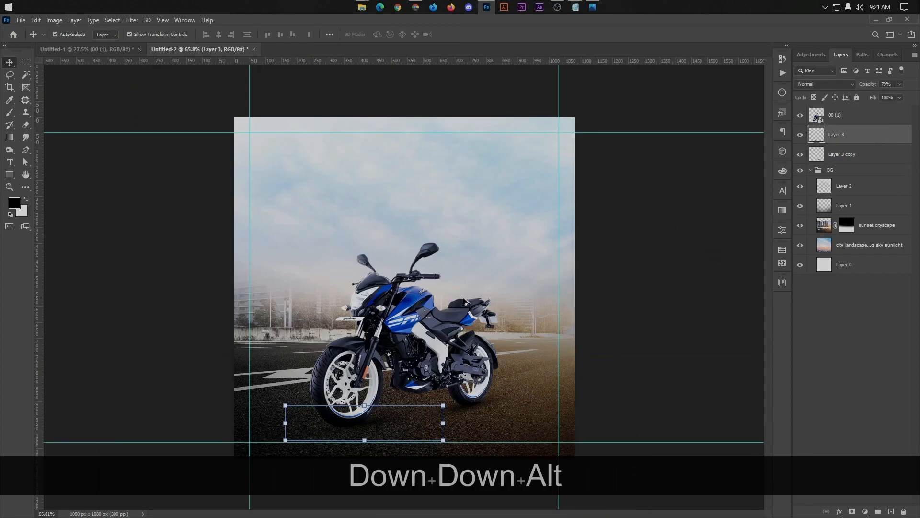
click(626, 318)
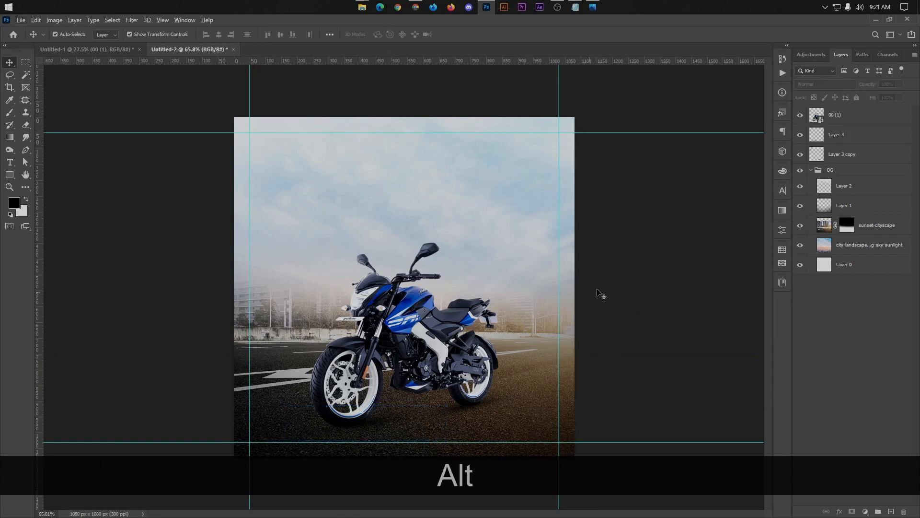
Step: Group the motorcycle layer with its two shadow layers and deselect the group
click(849, 151)
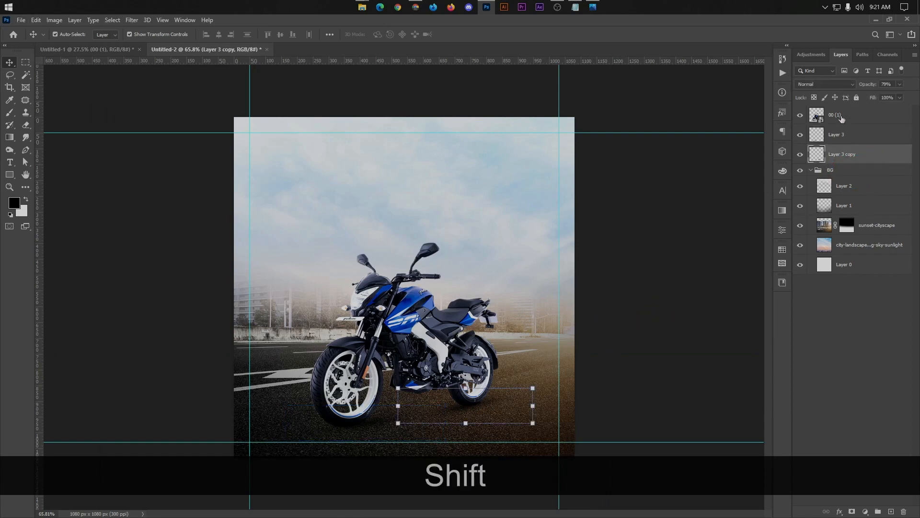
shift+click(842, 118)
key(ctrl+shift+g)
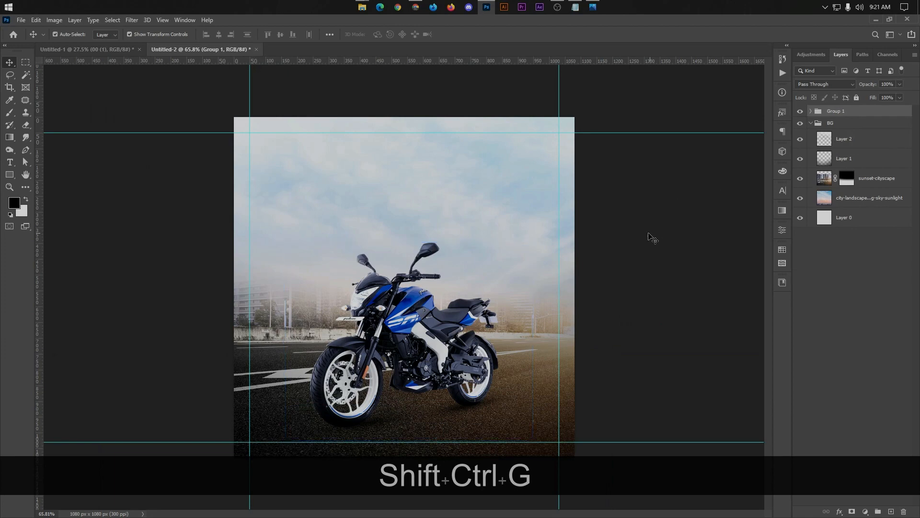
click(653, 238)
Step: Shift the motorcycle group slightly down so its bounds meet the lower margin guide, and apply the transformation
scroll(436, 249, down, 1)
click(857, 117)
key(ctrl+t)
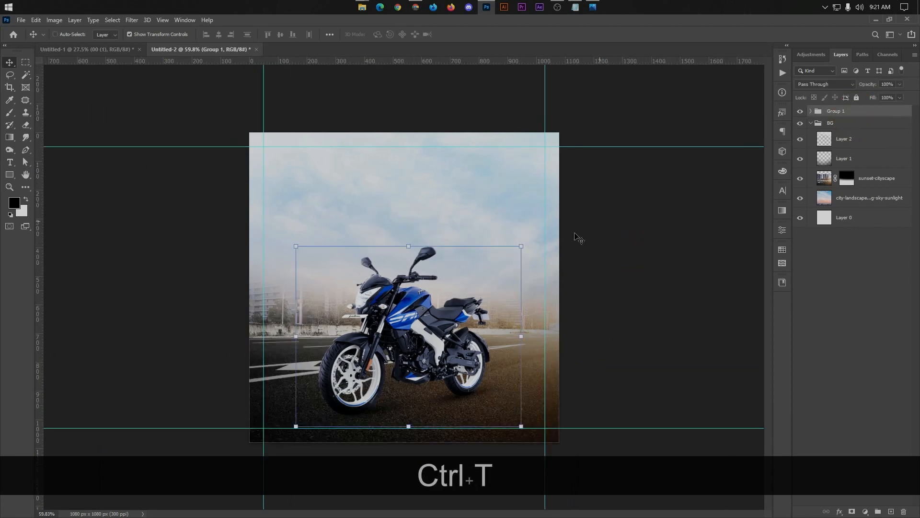
drag(439, 315, 442, 316)
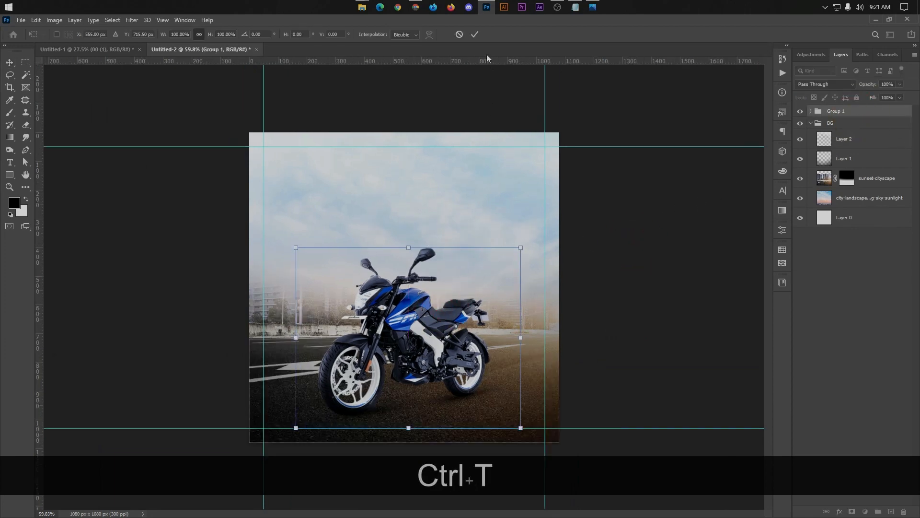
click(475, 34)
Step: Examine how the motorcycle and its wheel shadows blend with the road at different magnifications
scroll(458, 328, up, 3)
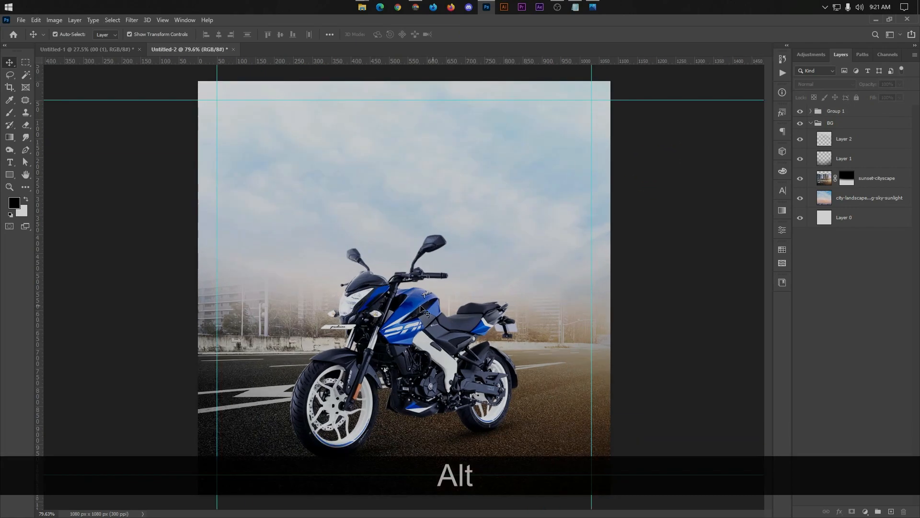
scroll(400, 330, up, 1)
scroll(449, 312, down, 1)
scroll(423, 336, up, 1)
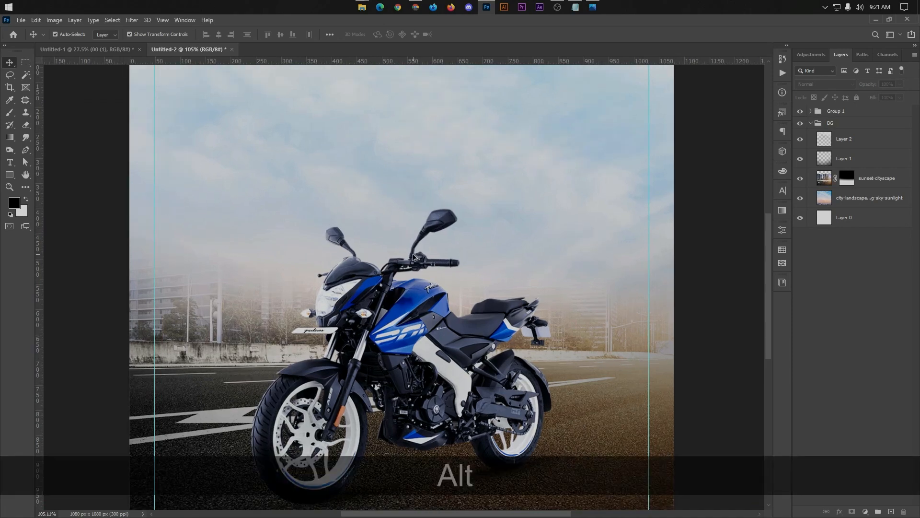
scroll(470, 286, down, 1)
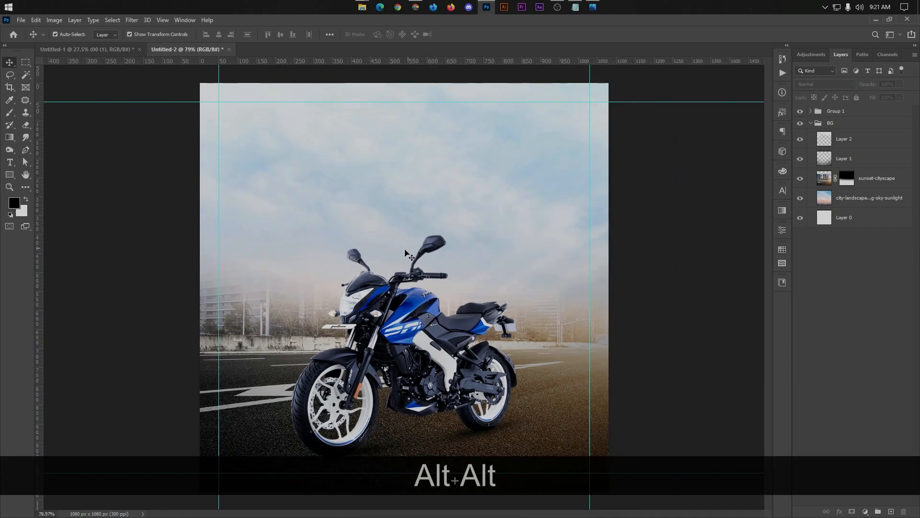
scroll(419, 268, down, 1)
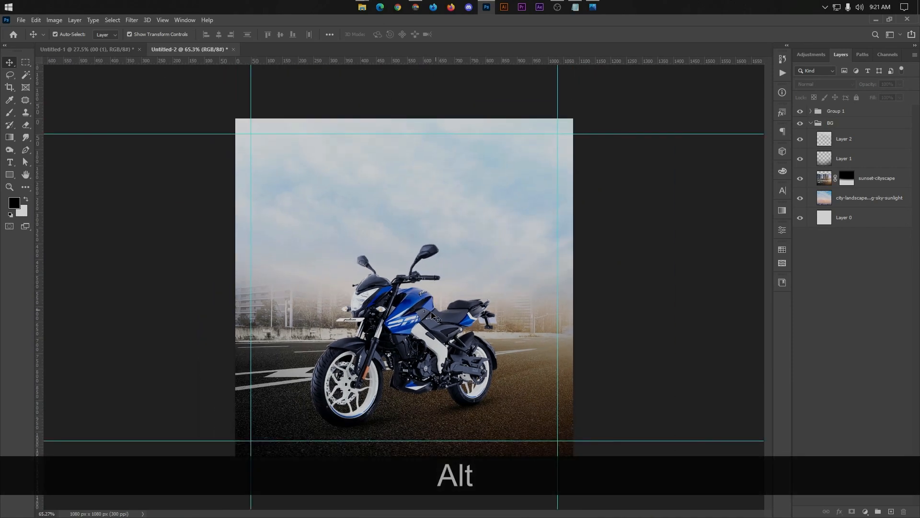
scroll(419, 269, up, 1)
scroll(421, 268, down, 1)
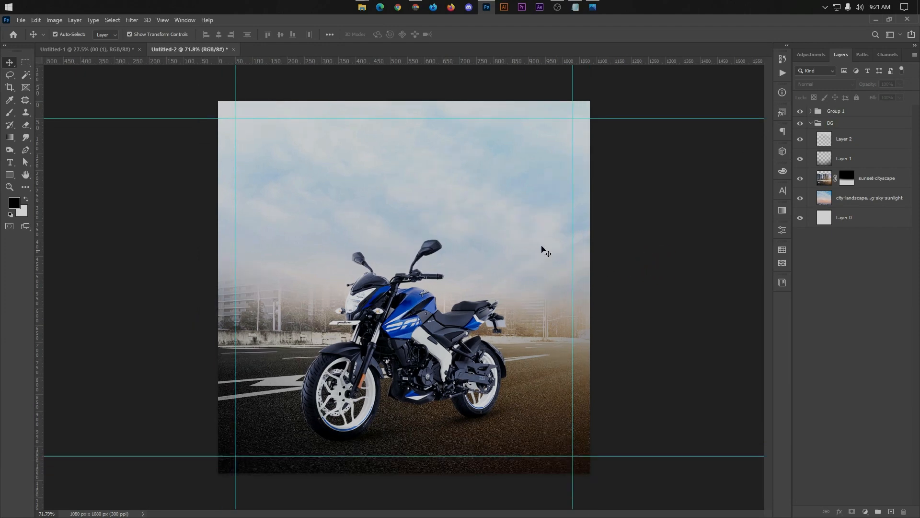
Step: Switch to the Notepad notes, copy the headline text "Good Times", and minimize the notes
click(575, 6)
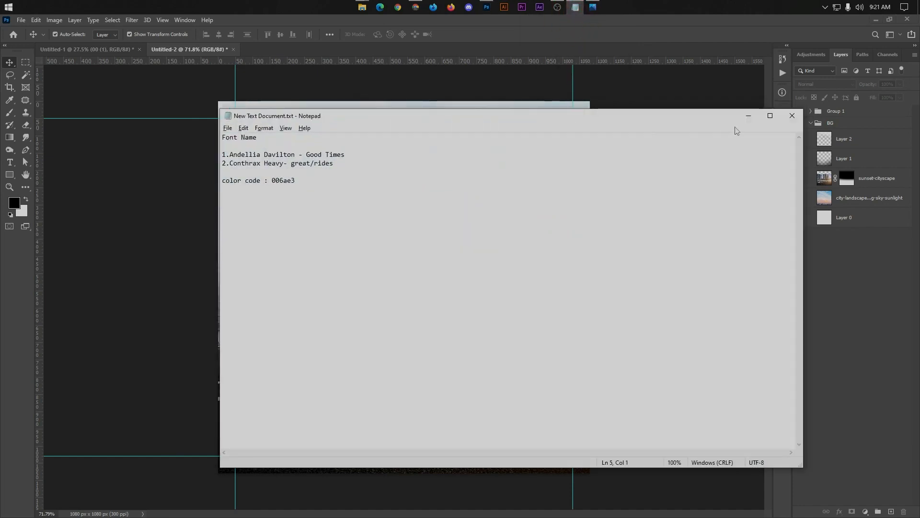
drag(540, 122, 764, 85)
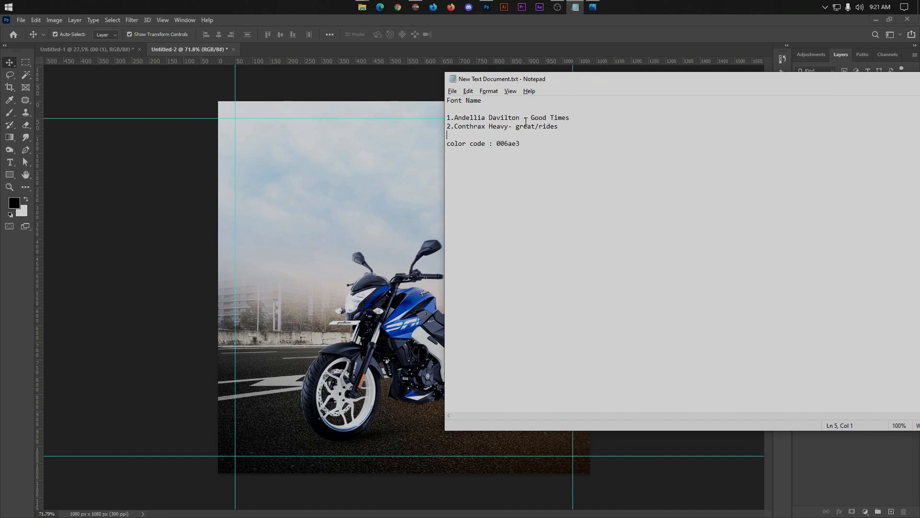
drag(531, 118, 570, 118)
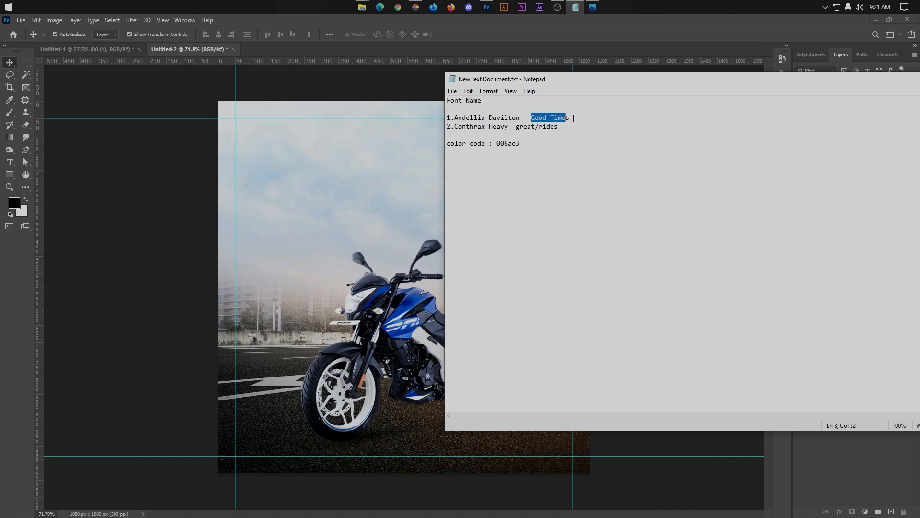
key(ctrl+c)
drag(756, 87, 607, 96)
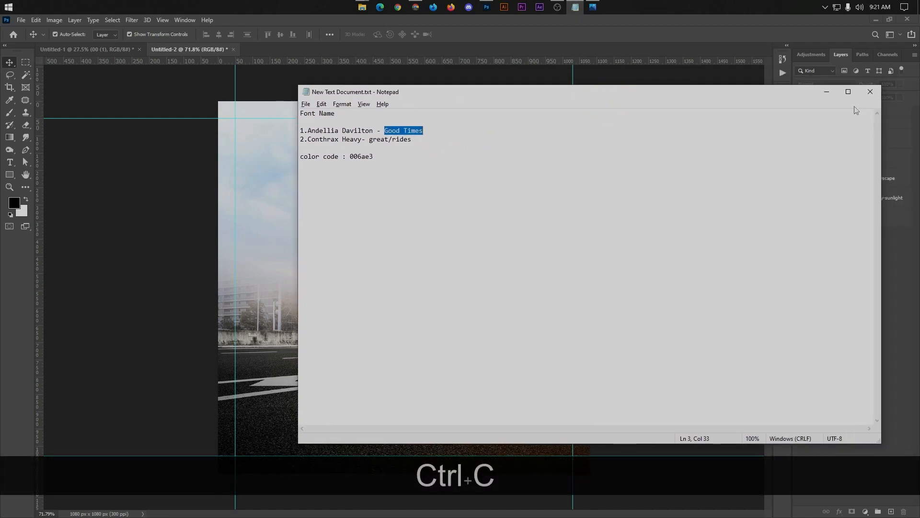
click(830, 93)
Step: Add a "Lorem Ipsum" placeholder in Andellia Davilton in the sky above the motorcycle and enlarge it to about 26 pt
click(10, 163)
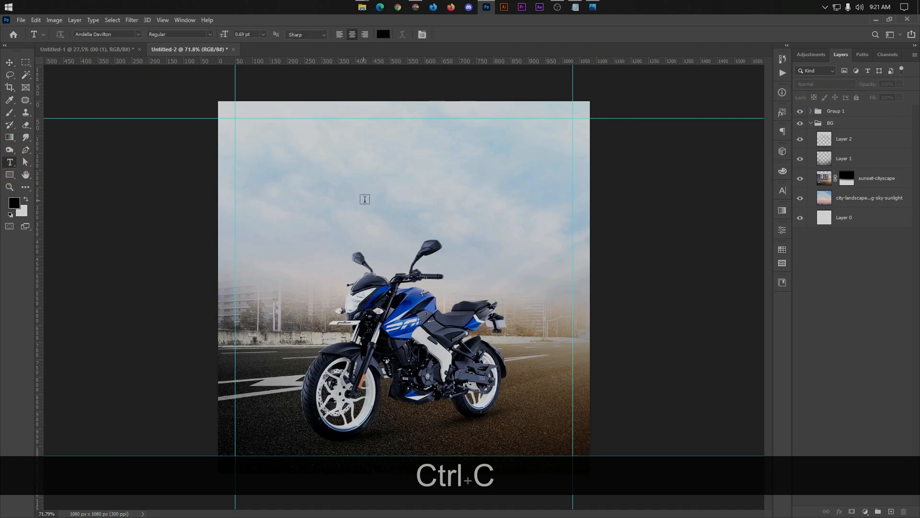
click(374, 191)
key(ctrl+z)
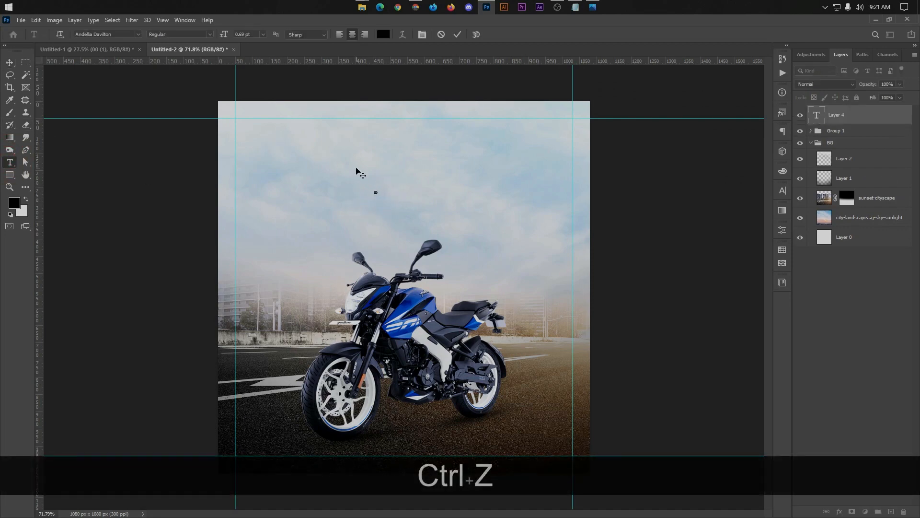
key(ctrl+t)
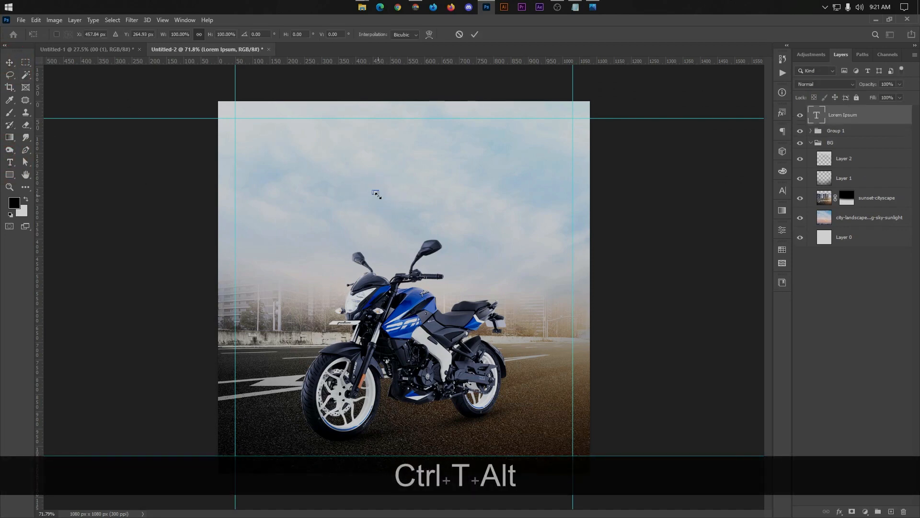
drag(423, 197, 463, 193)
double_click(446, 193)
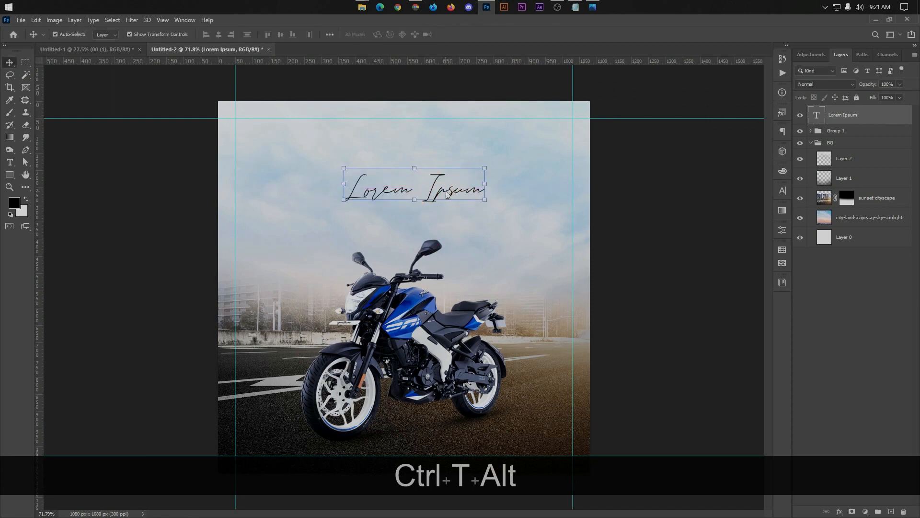
Step: Replace the placeholder with the copied text "Good Times" and move it higher in the sky
double_click(446, 193)
key(ctrl+v)
click(457, 34)
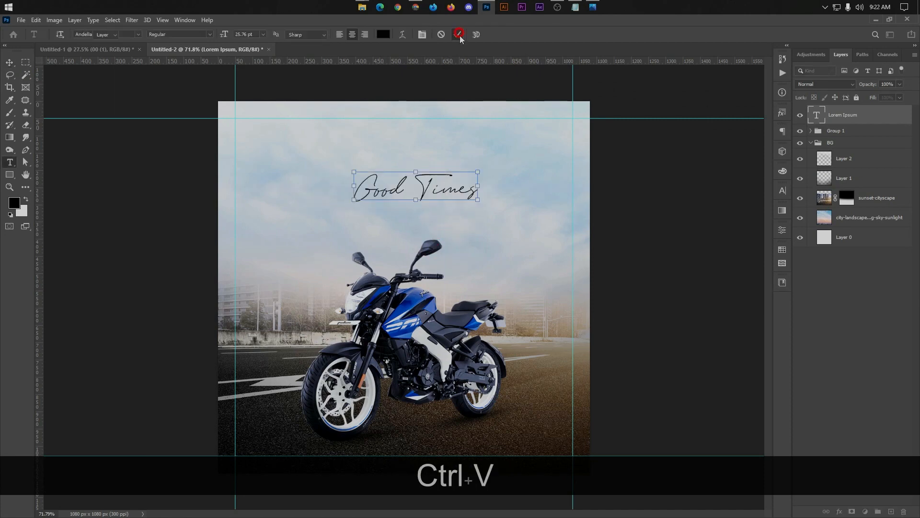
key(v)
mouse_move(453, 200)
mouse_down()
mouse_move(449, 140)
mouse_move(446, 184)
mouse_up()
click(628, 196)
Step: Duplicate the Good Times text directly below itself, and copy the word "great" from the Notepad notes
click(449, 160)
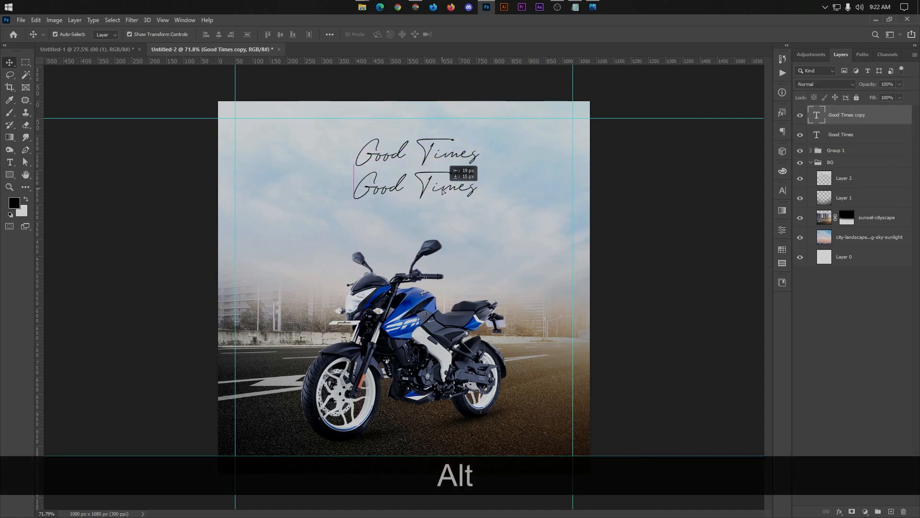
key(alt+Tab)
click(381, 148)
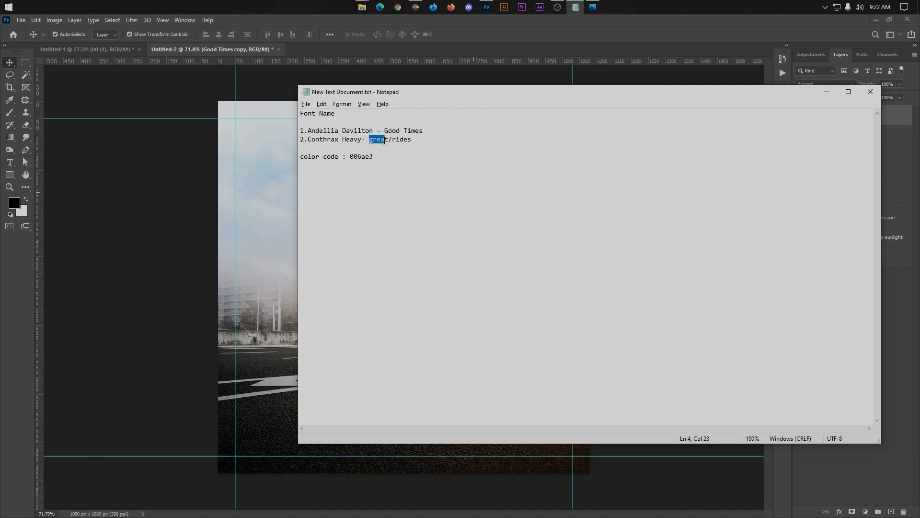
key(ctrl+c)
key(alt+Tab)
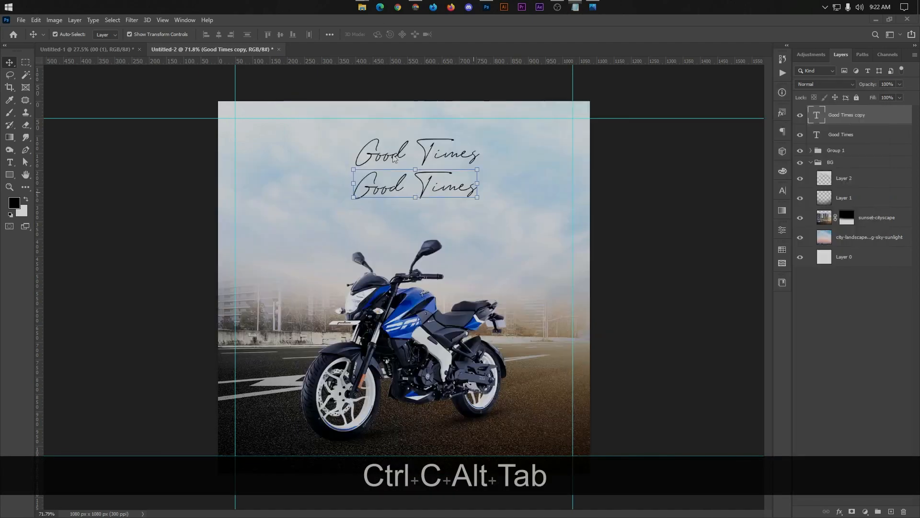
Step: Replace the duplicated line's wording with "great" and set it in All Caps
double_click(442, 188)
key(ctrl+v)
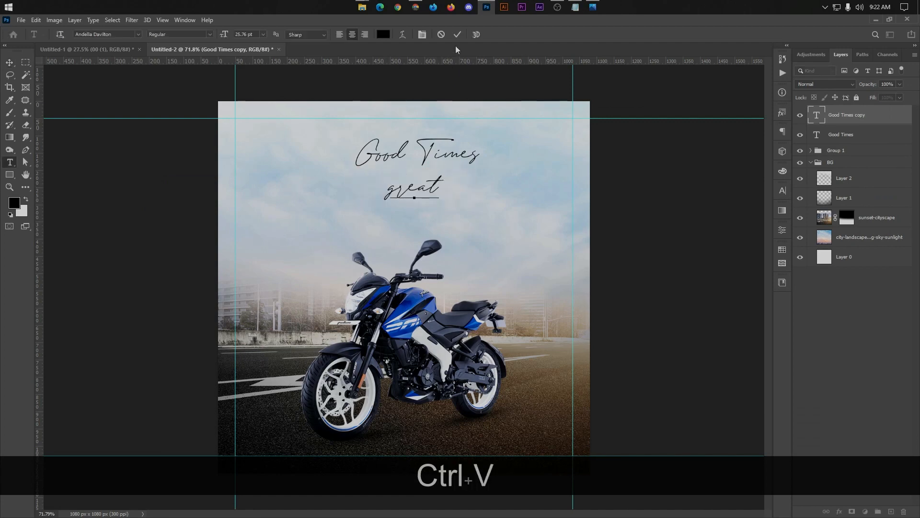
click(457, 34)
click(783, 190)
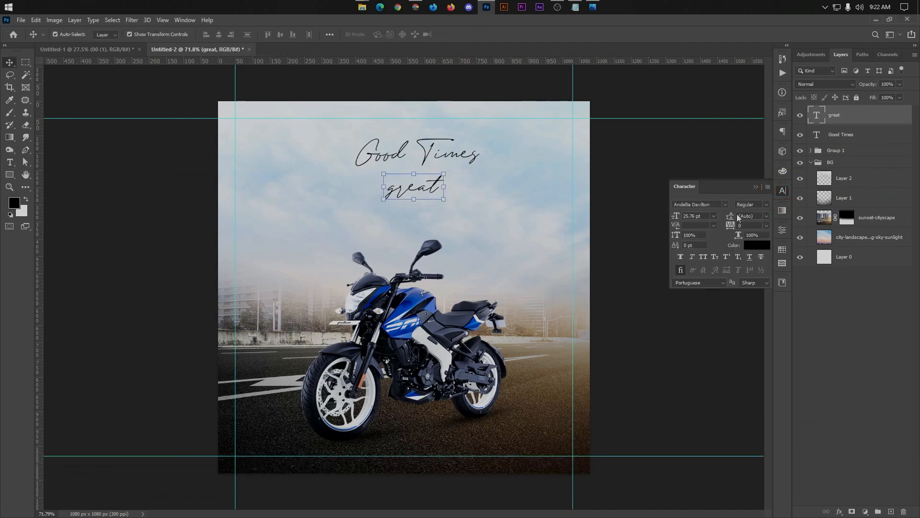
click(704, 256)
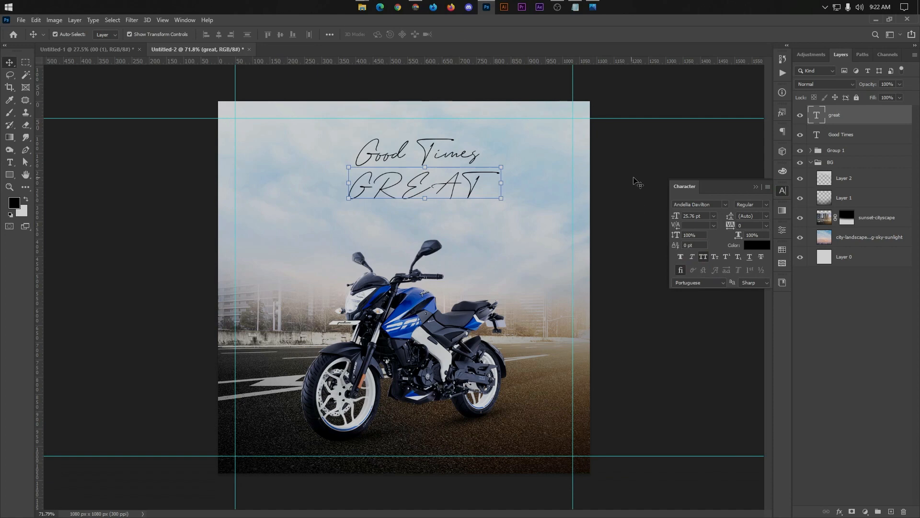
Step: Switch to the Notepad notes and copy the font name "Conthrax Heavy"
key(alt+Tab)
drag(361, 141, 310, 142)
key(ctrl+c)
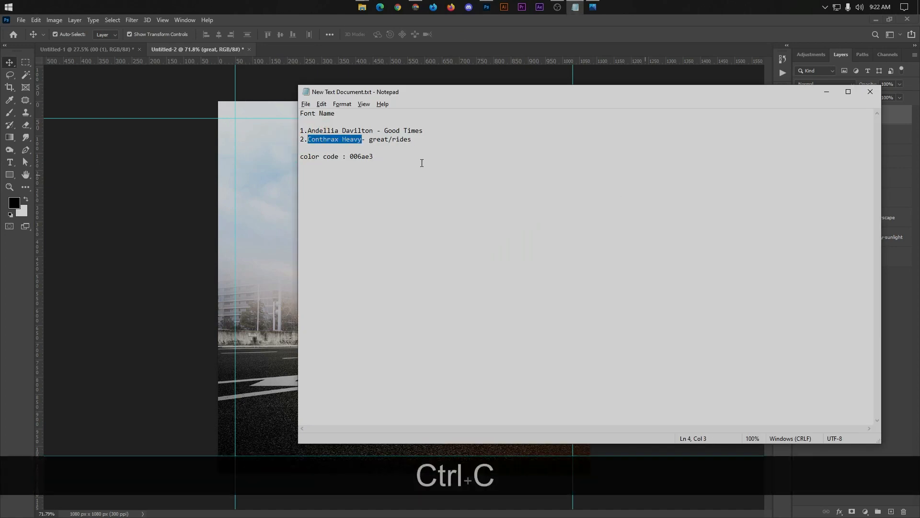
Step: Return to Photoshop, set the GREAT line in Conthrax Heavy, and shift the Good Times text slightly left above it
key(alt+Tab)
click(699, 202)
key(ctrl+a)
key(ctrl+v)
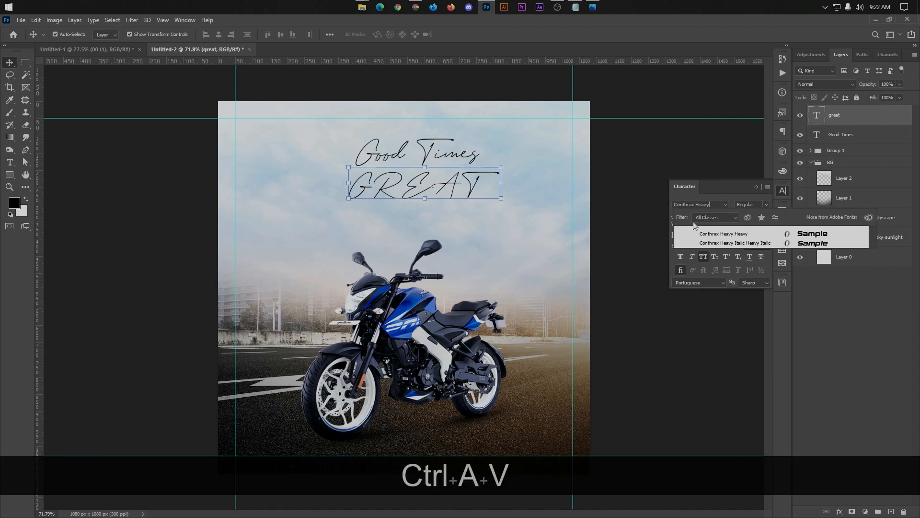
click(704, 235)
alt+scroll(413, 226, up, 2)
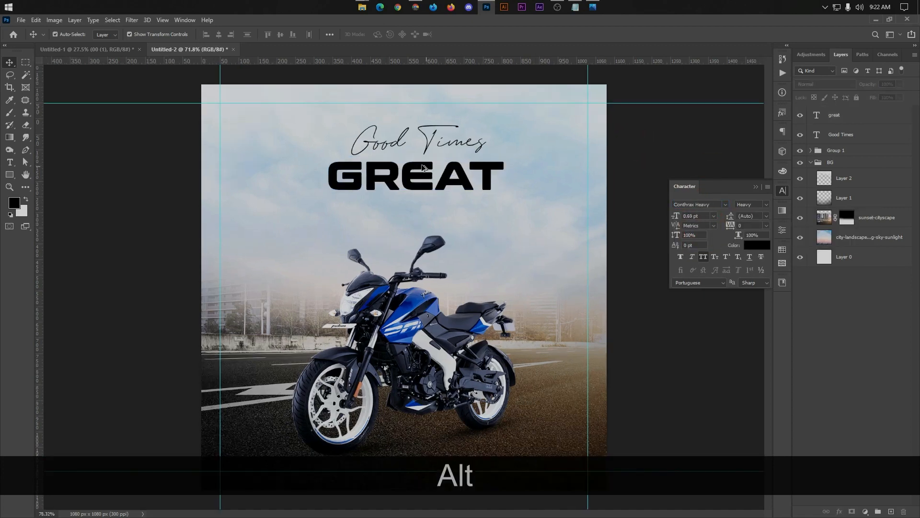
drag(445, 143, 435, 144)
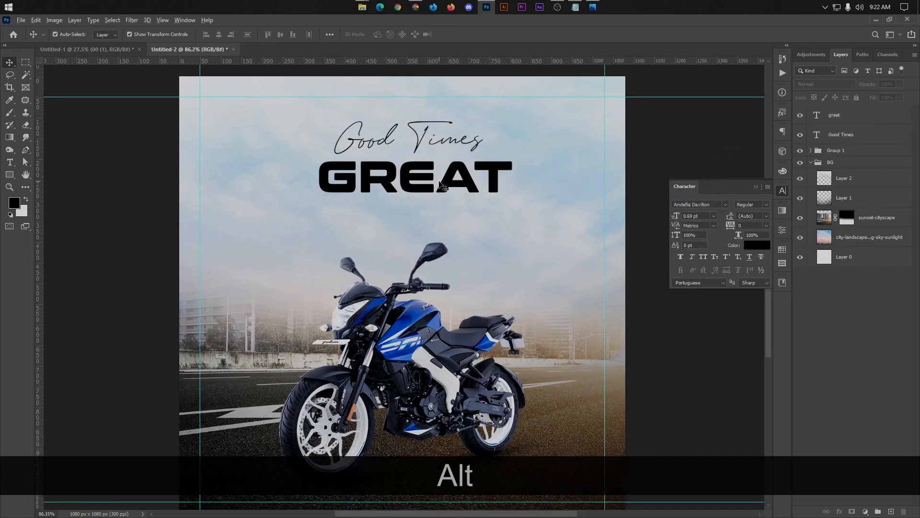
Step: Duplicate the GREAT line directly below itself and replace its wording with "rides" copied from the Notepad notes
alt+drag(440, 182, 440, 220)
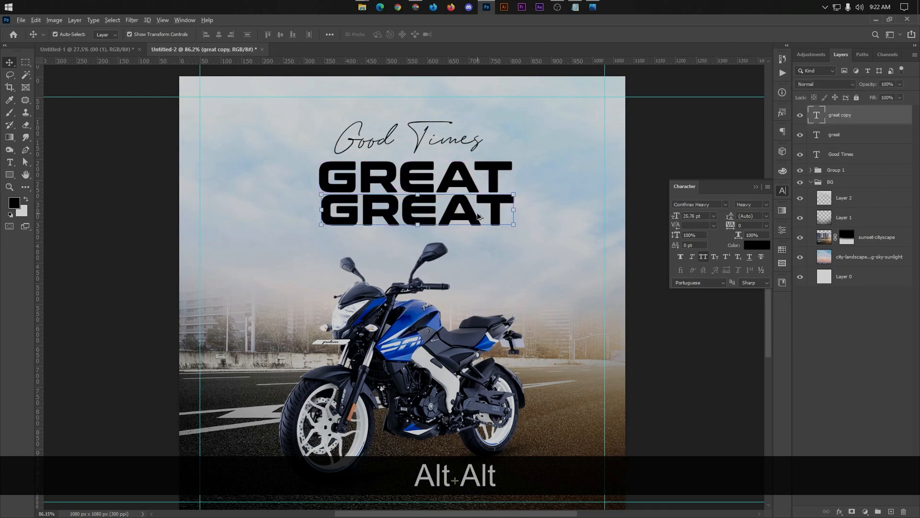
key(alt+Tab)
drag(415, 145, 392, 144)
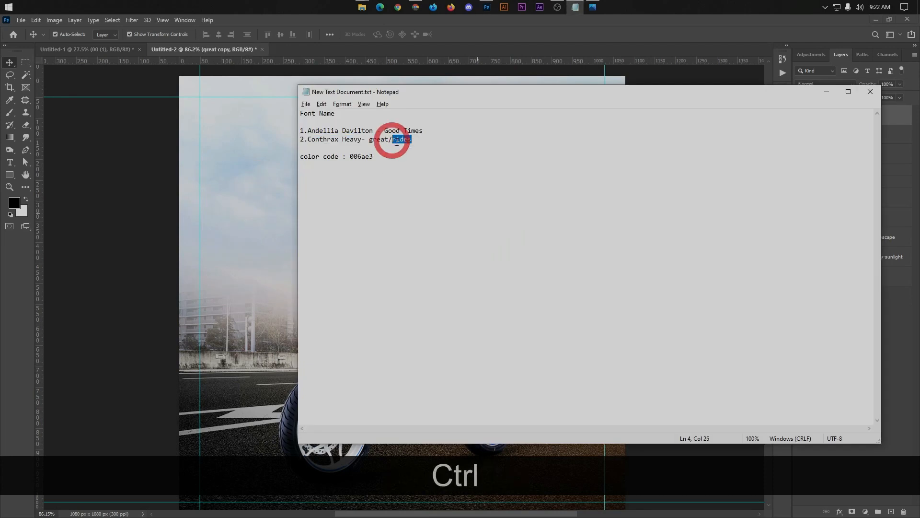
key(ctrl+c)
key(alt+Tab)
double_click(430, 207)
key(ctrl+v)
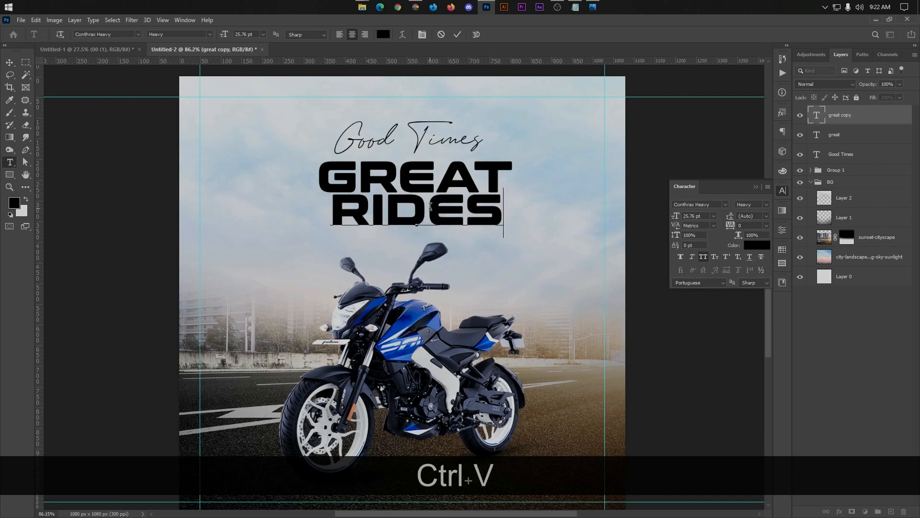
click(458, 34)
Step: Enlarge RIDES to about 112% to approach GREAT's width, and align the two lines on their horizontal centers
key(ctrl+t)
scroll(484, 225, up, 2)
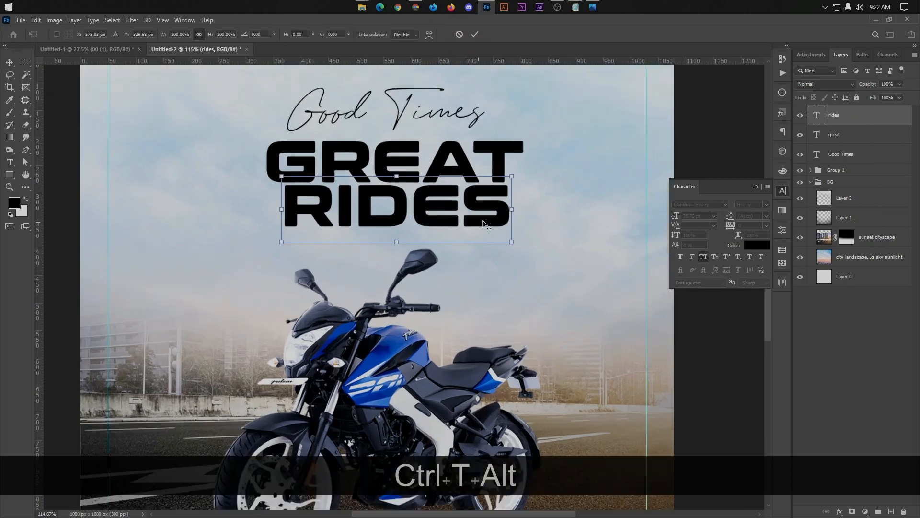
mouse_move(514, 205)
mouse_down()
mouse_move(523, 211)
mouse_move(500, 211)
mouse_move(515, 214)
mouse_up()
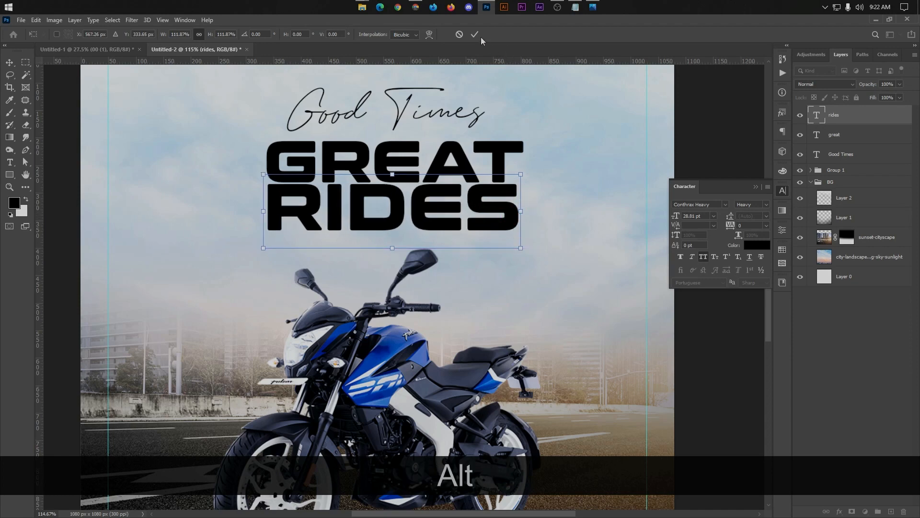
click(474, 34)
shift+click(489, 148)
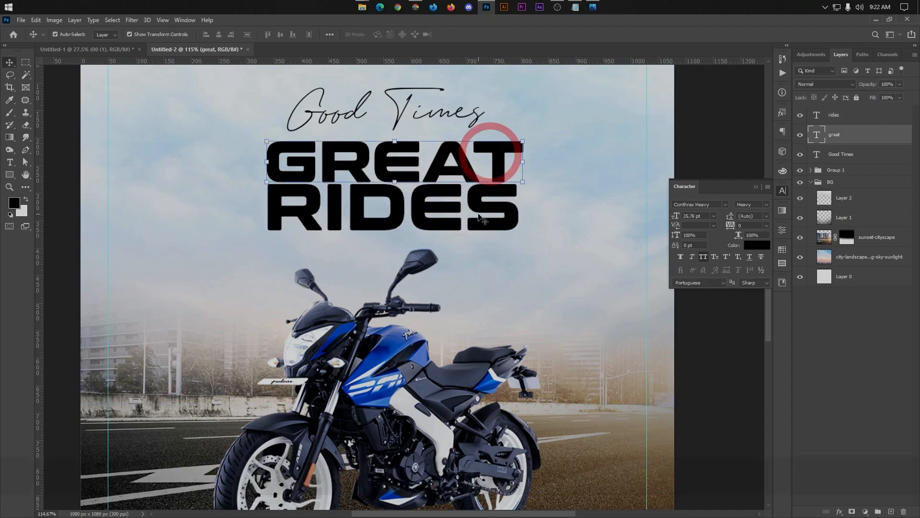
click(221, 35)
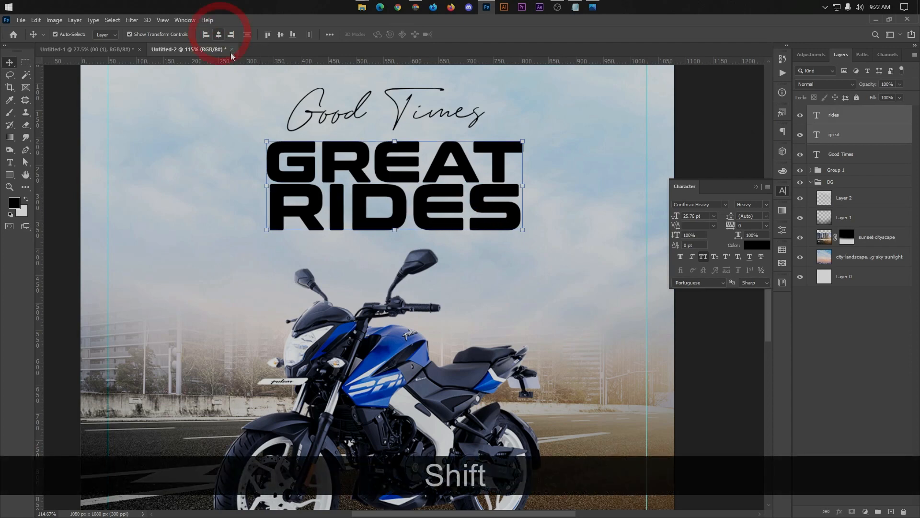
click(706, 136)
Step: Place vertical guides at the left and right edges of the GREAT line
drag(41, 250, 266, 357)
scroll(292, 249, up, 4)
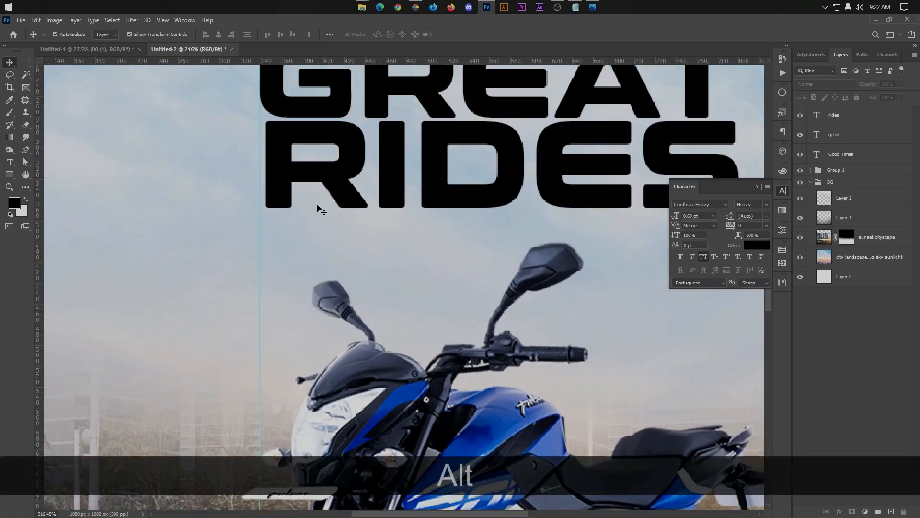
click(319, 175)
scroll(180, 197, down, 1)
scroll(52, 211, down, 3)
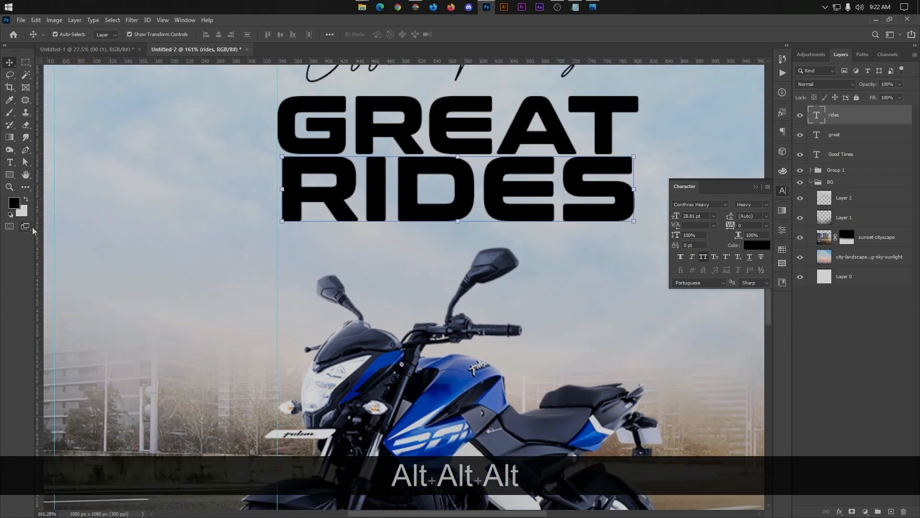
drag(41, 236, 590, 266)
scroll(527, 185, up, 2)
Step: Scale RIDES to about 102.8% from its center to fit between the guides, nudging it slightly down below GREAT
key(ctrl+alt+t)
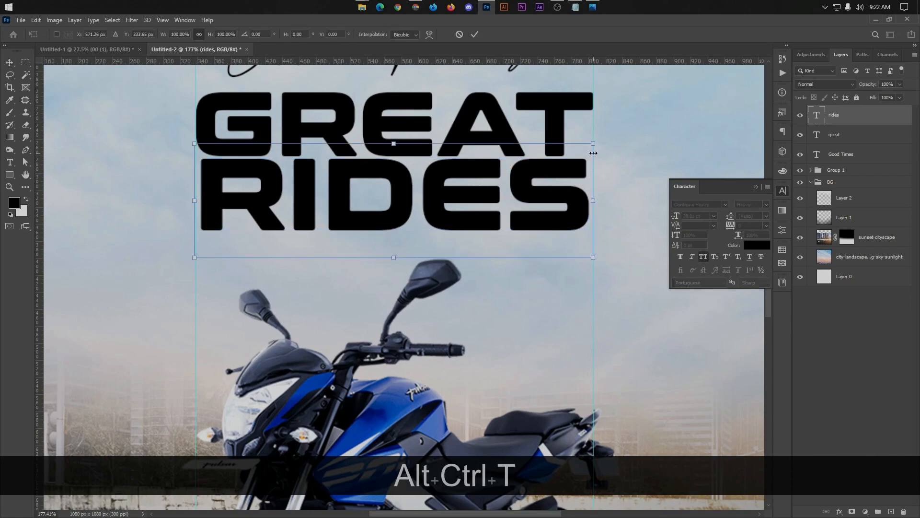
drag(595, 144, 598, 143)
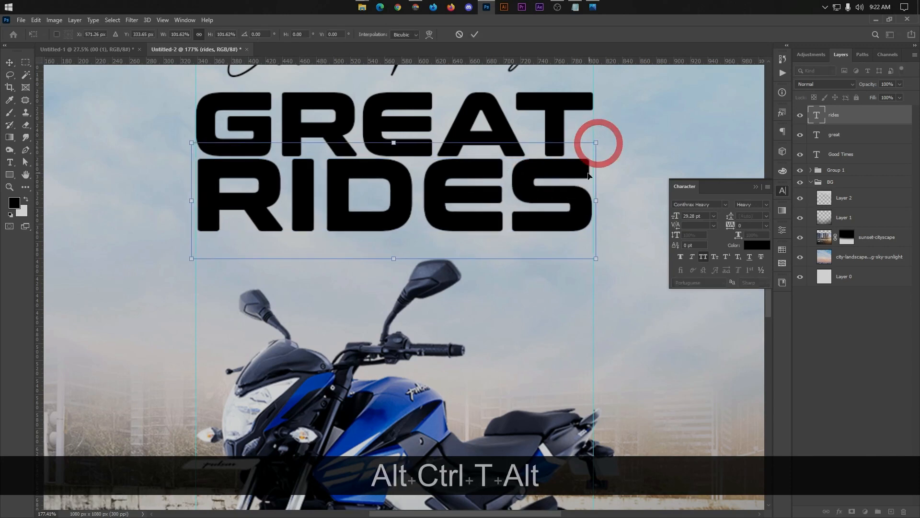
key(Down)
key(Down)
key(Down)
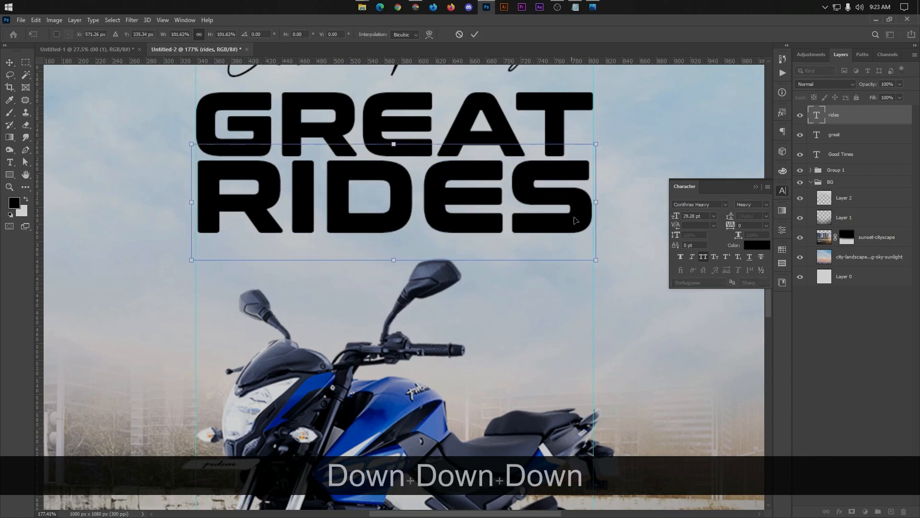
key(alt)
drag(597, 144, 599, 143)
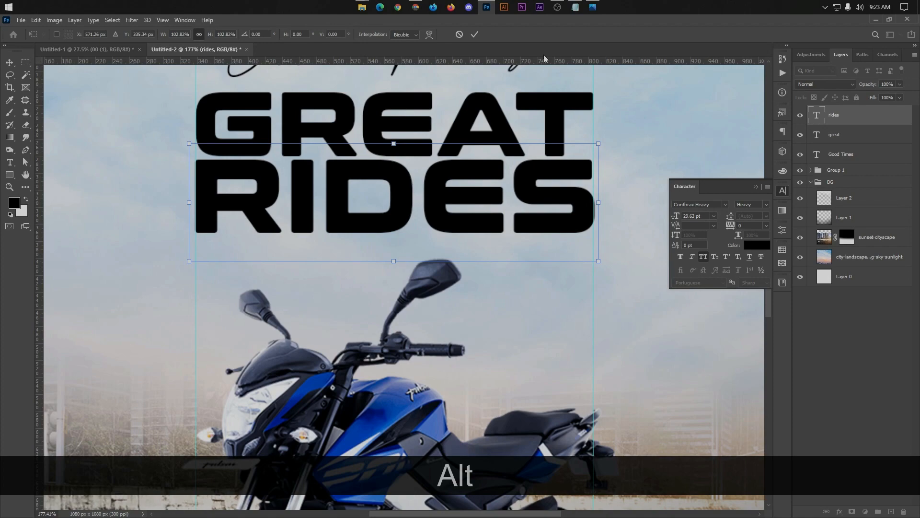
click(481, 32)
scroll(480, 254, down, 3)
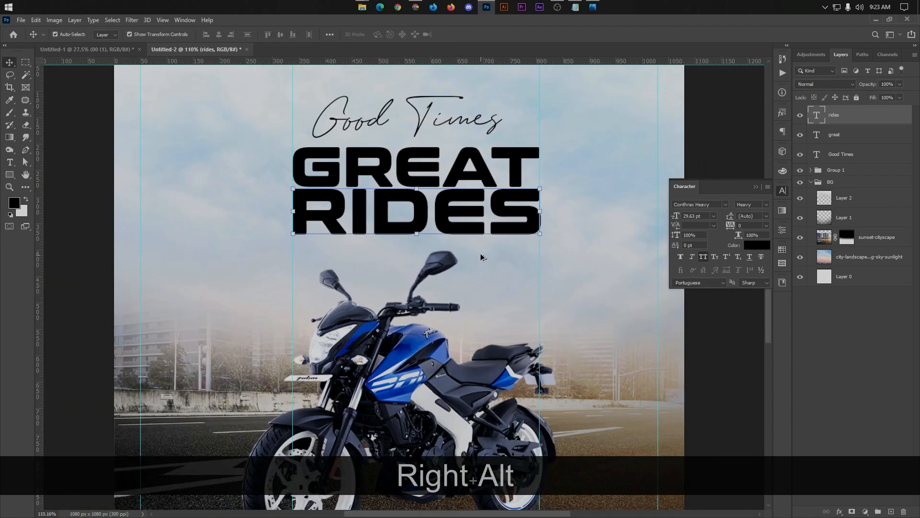
Step: Remove the two vertical guides at the edges of the GREAT line
click(691, 153)
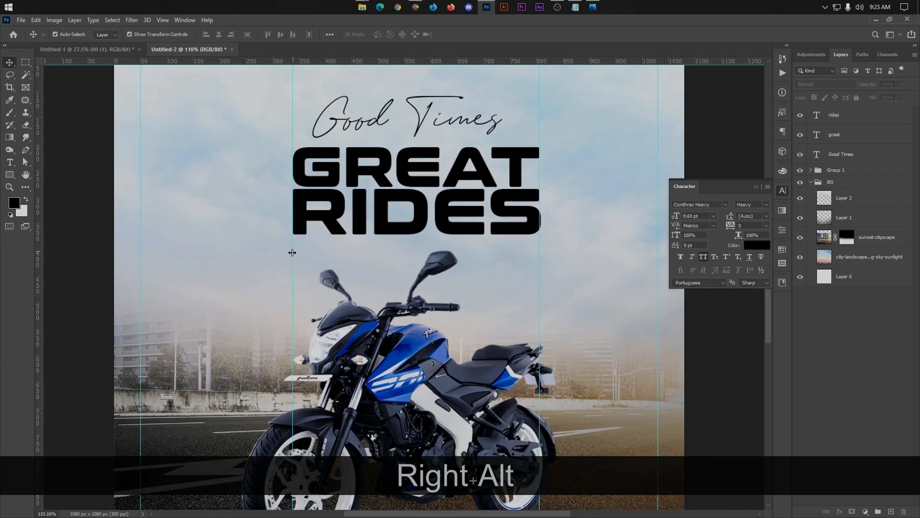
drag(292, 252, 19, 298)
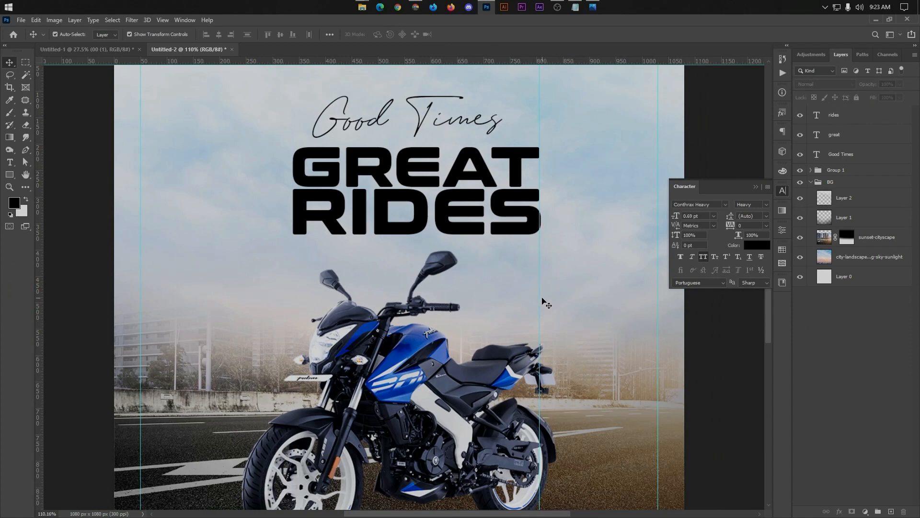
drag(540, 306, 1, 407)
Step: Enlarge the Good Times text to about 119% just above GREAT, and move its layer above the rides layer
click(440, 130)
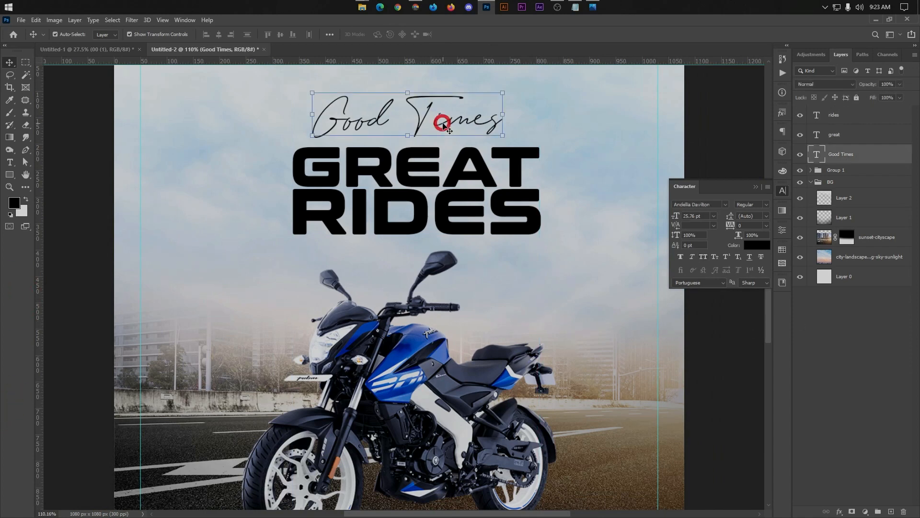
key(ctrl+t)
mouse_move(502, 118)
mouse_down()
mouse_move(516, 119)
mouse_move(498, 135)
mouse_up()
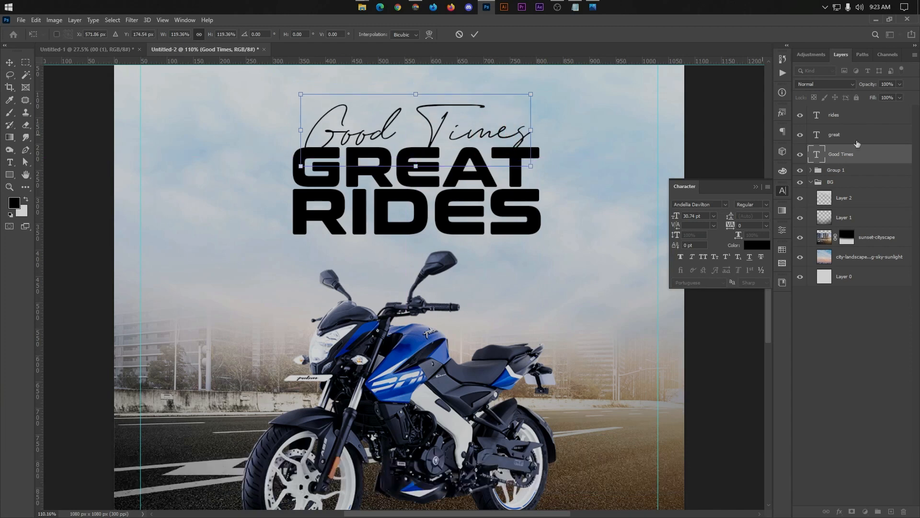
drag(847, 155, 839, 109)
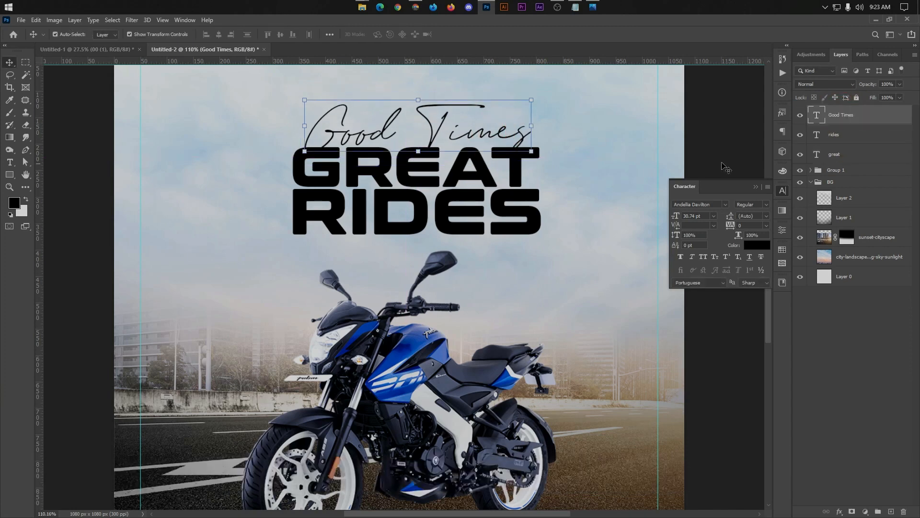
click(514, 94)
Step: Copy the color code 006ae3 from the Notepad notes and apply it as the GREAT line's text color
click(575, 7)
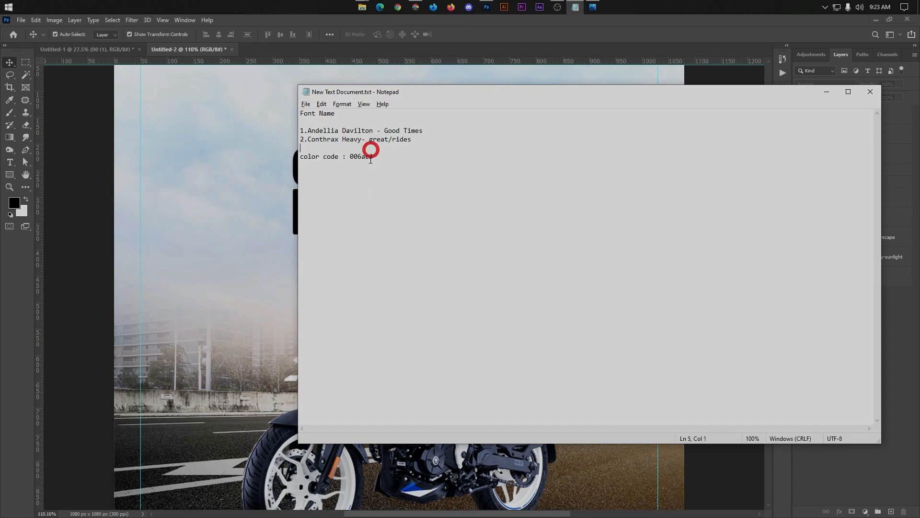
key(ctrl+c)
key(alt+Tab)
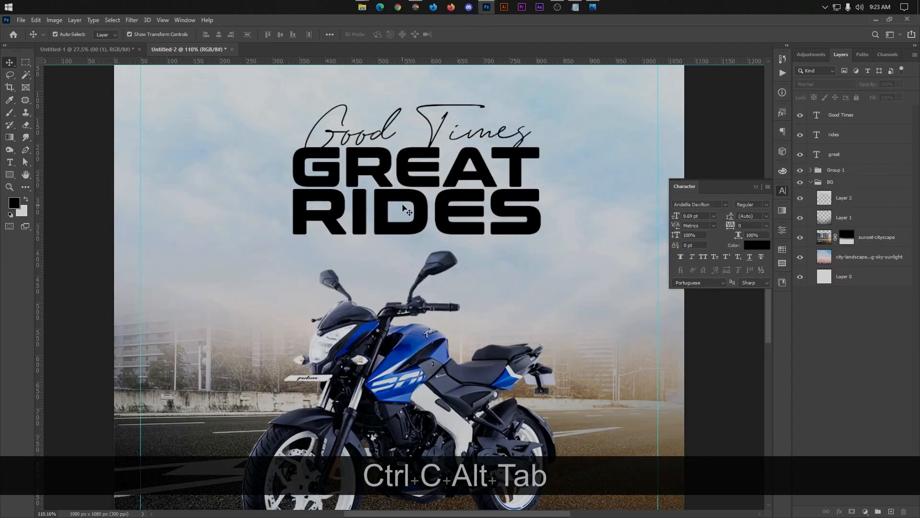
click(431, 177)
click(752, 246)
key(ctrl+v)
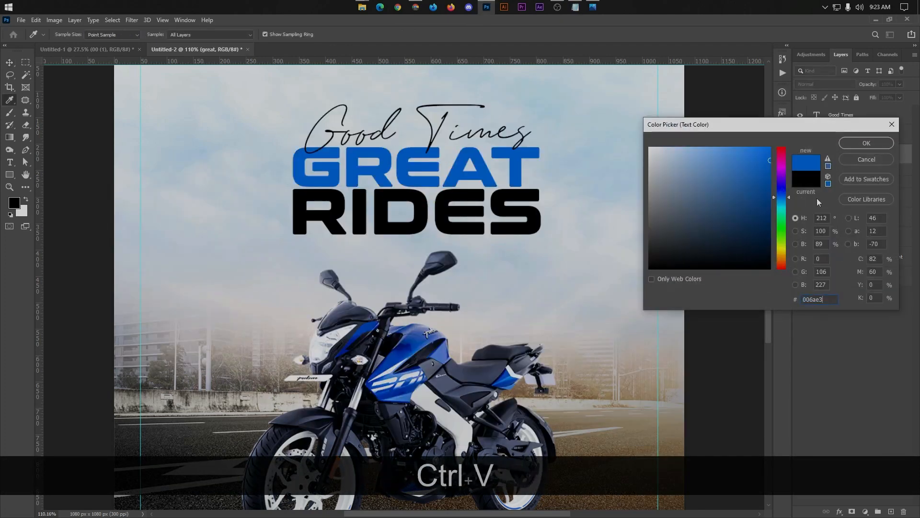
click(866, 144)
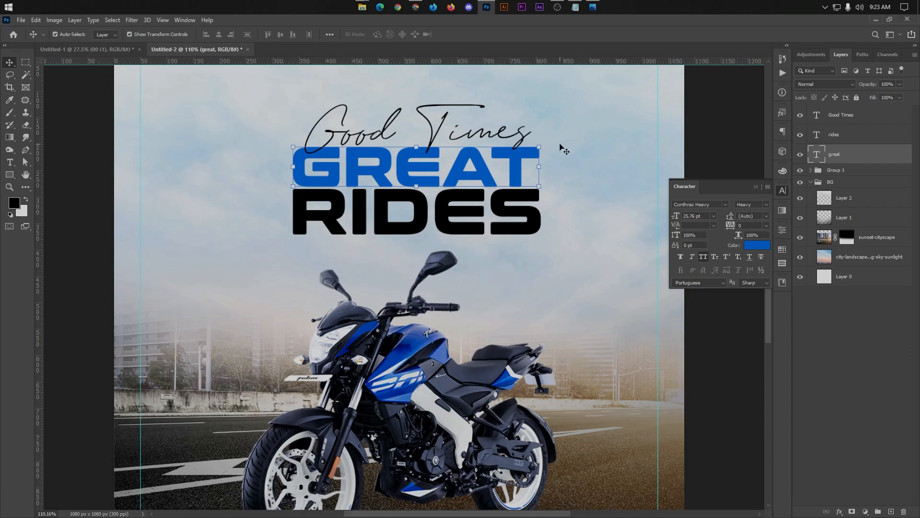
Step: Group the Good Times, rides and great layers, and center the headline group horizontally on the canvas at X 540 px
click(743, 122)
scroll(415, 157, down, 3)
click(842, 119)
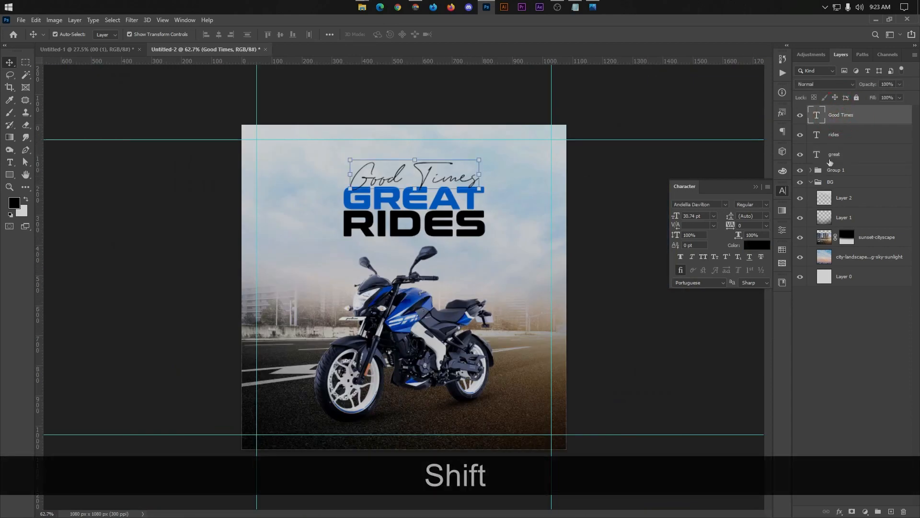
shift+click(831, 160)
key(ctrl+shift+g)
key(ctrl+t)
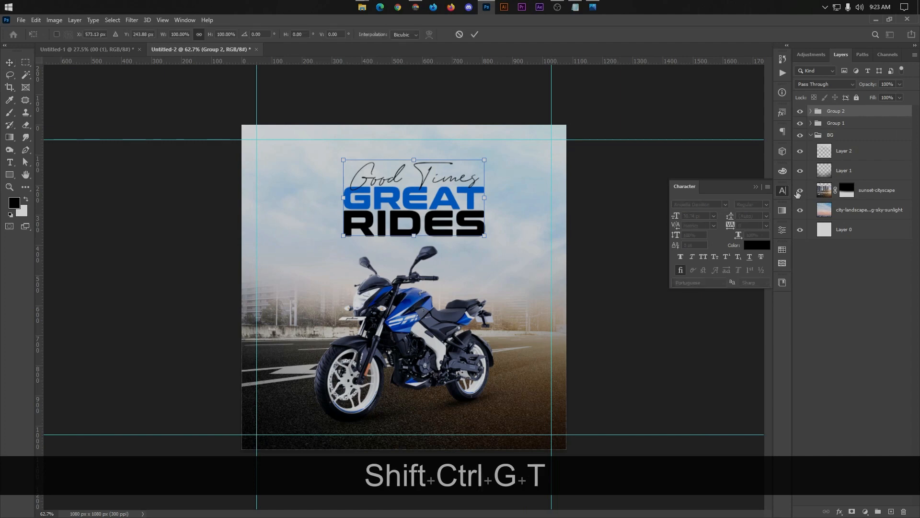
scroll(393, 216, up, 2)
drag(453, 164, 440, 165)
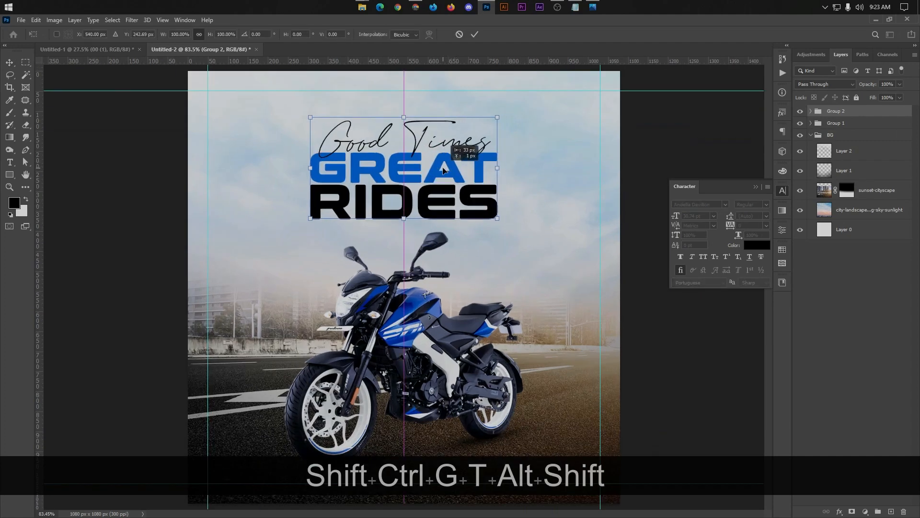
click(475, 35)
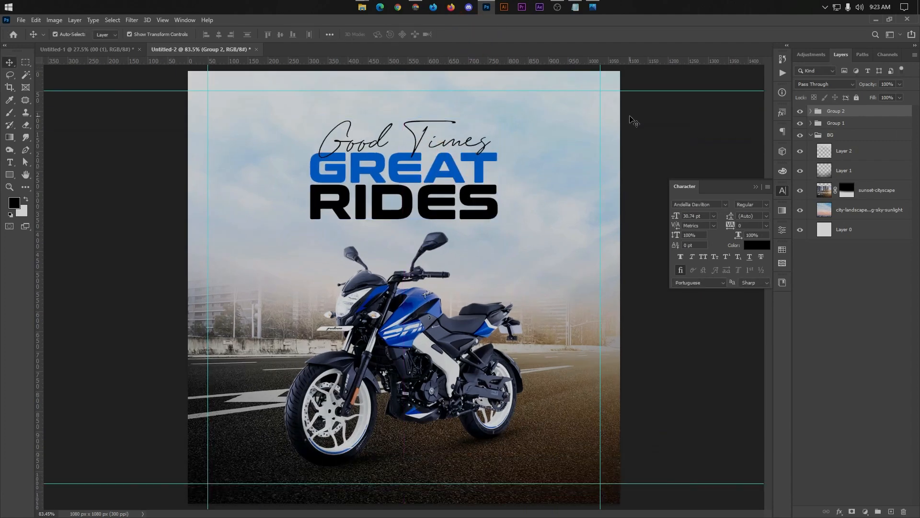
Step: Add a vertical guide at the canvas center and nudge the headline group up to about Y 234 px
scroll(123, 212, down, 2)
drag(38, 267, 404, 366)
click(849, 111)
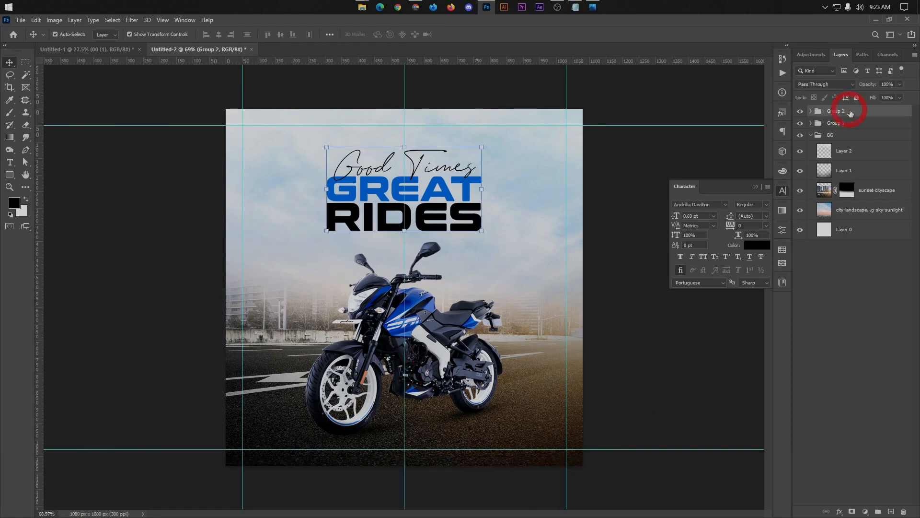
key(ctrl+t)
key(Up)
key(Up)
key(Up)
key(Up)
key(Up)
key(Up)
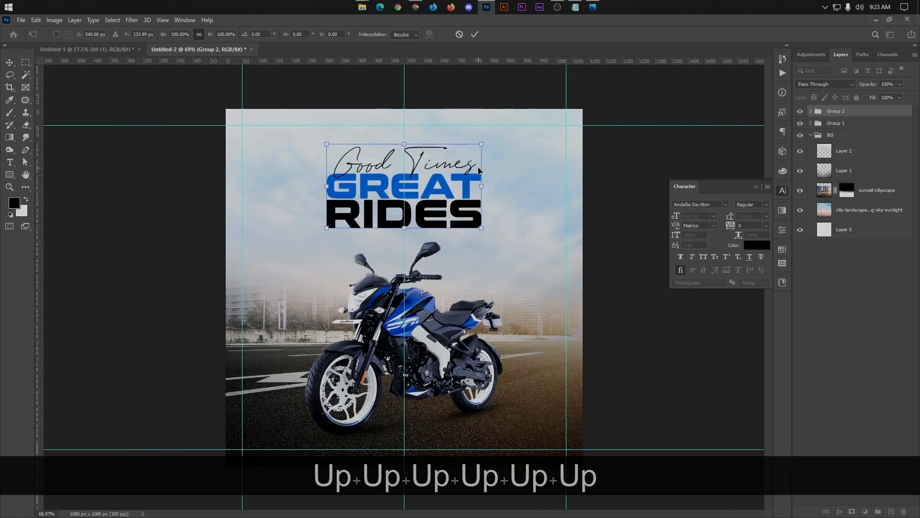
click(481, 40)
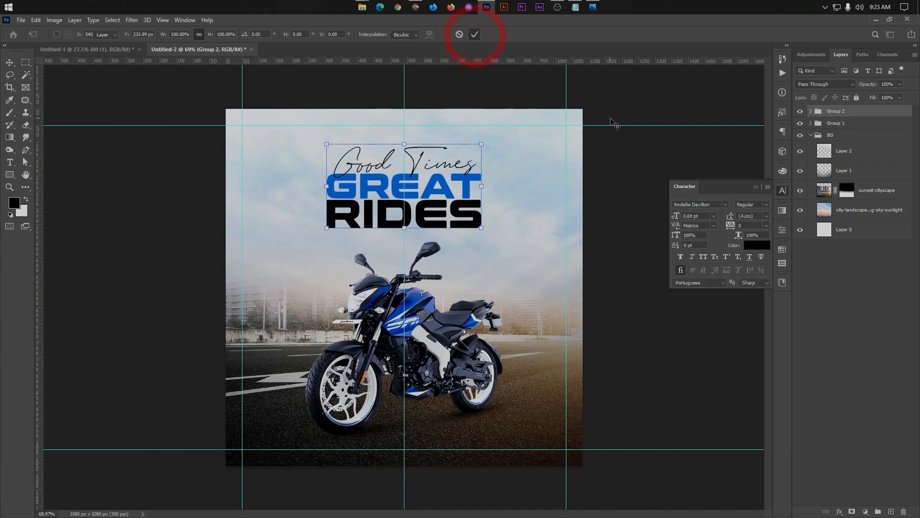
Step: Collapse the BG group and add a new empty layer directly above the motorcycle group
click(810, 136)
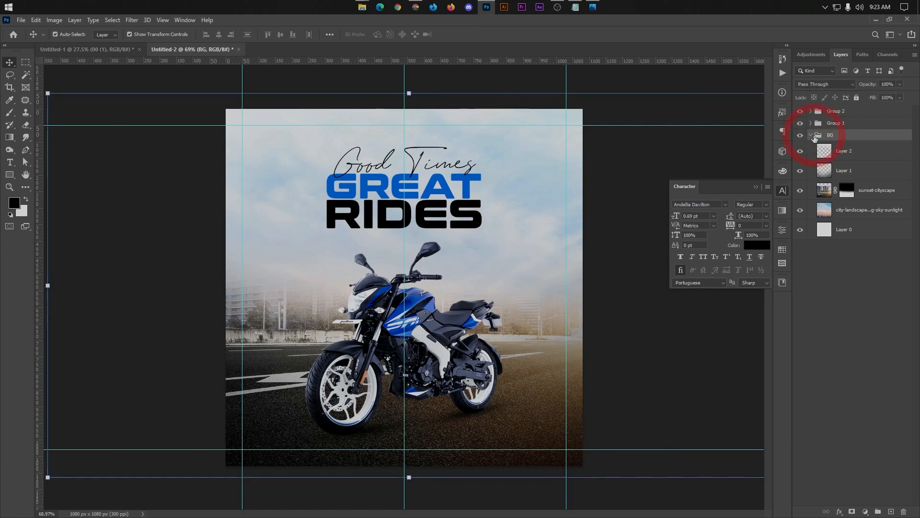
click(823, 125)
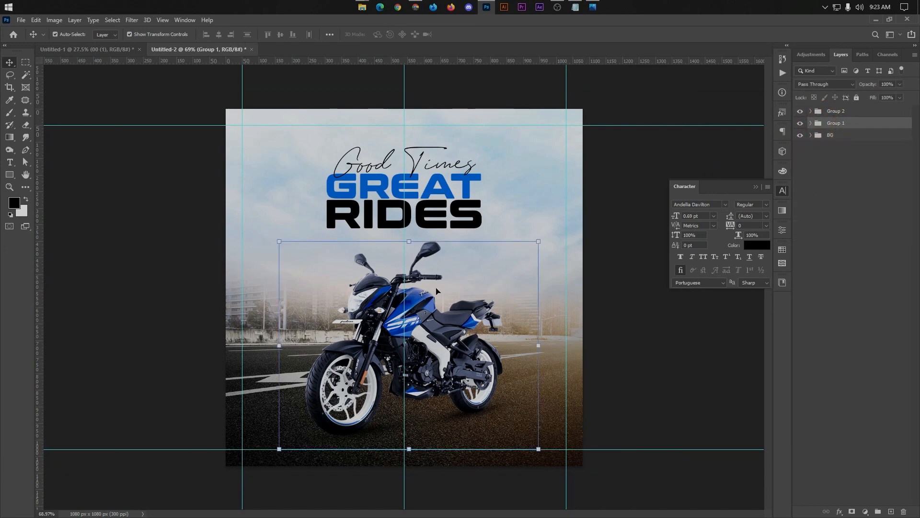
click(892, 512)
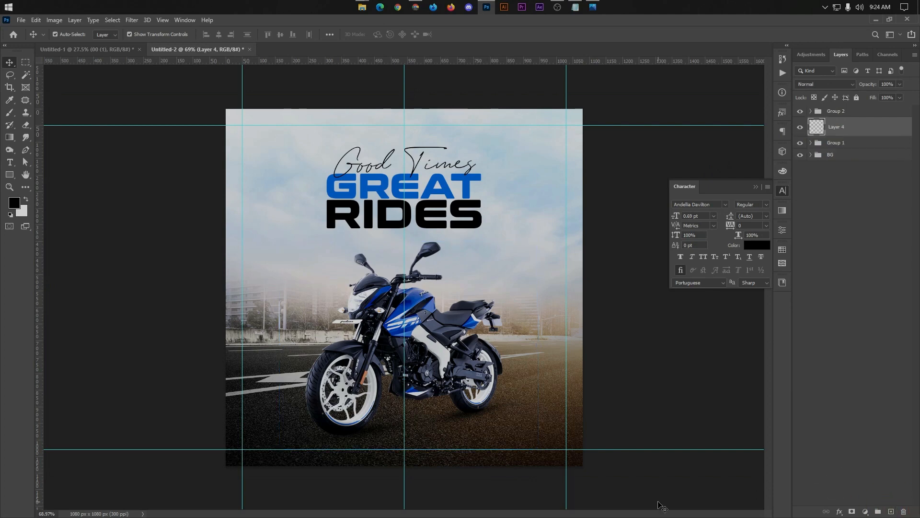
Step: Choose the 3100 px light-ray brush from the recent brushes for painting on the new layer
click(10, 113)
click(59, 38)
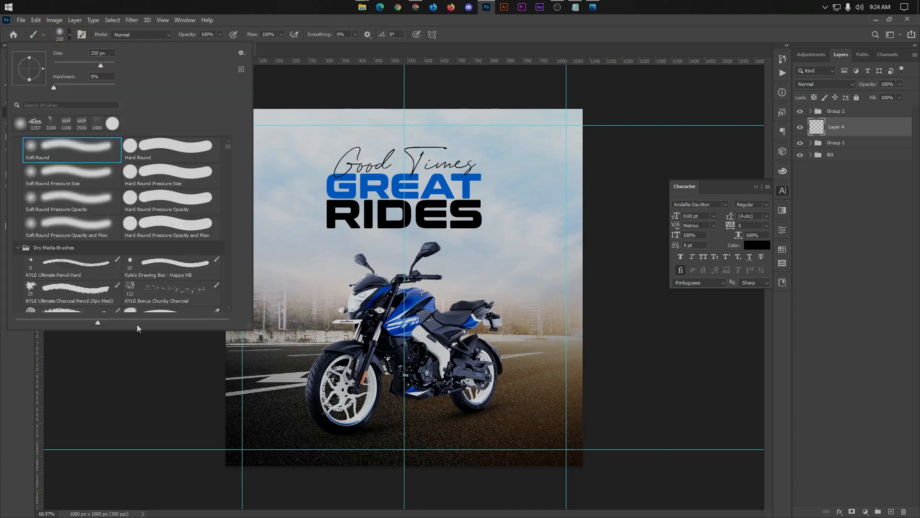
scroll(149, 288, down, 4)
click(49, 120)
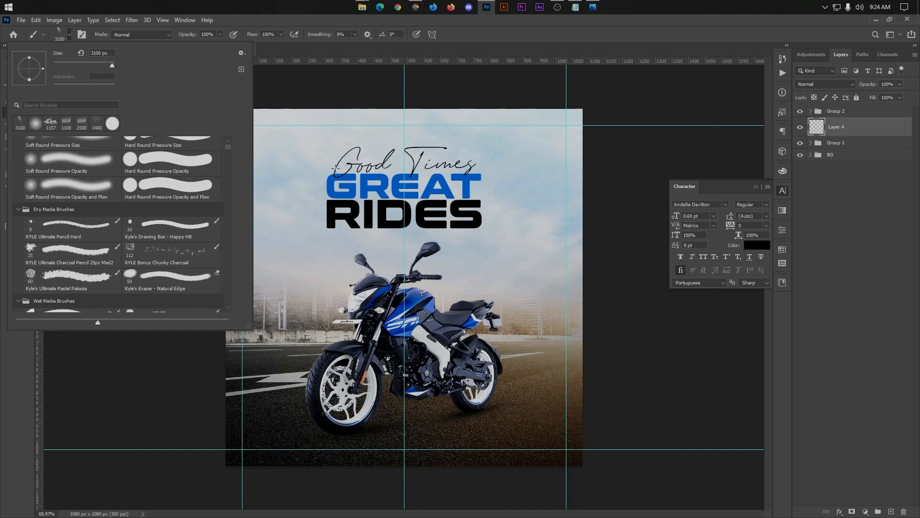
click(847, 124)
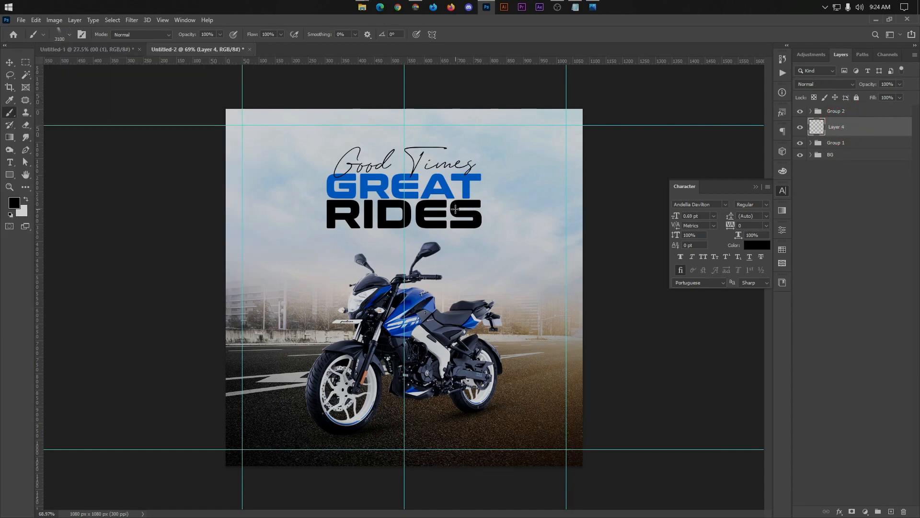
Step: Adjust the light-ray brush size to 2900 px to suit the poster
key(bracketleft)
key(bracketleft)
key(bracketleft)
key(bracketleft)
key(bracketleft)
key(bracketleft)
key(bracketleft)
key(bracketleft)
key(bracketleft)
key(bracketleft)
key(bracketleft)
key(bracketleft)
key(bracketleft)
key(bracketleft)
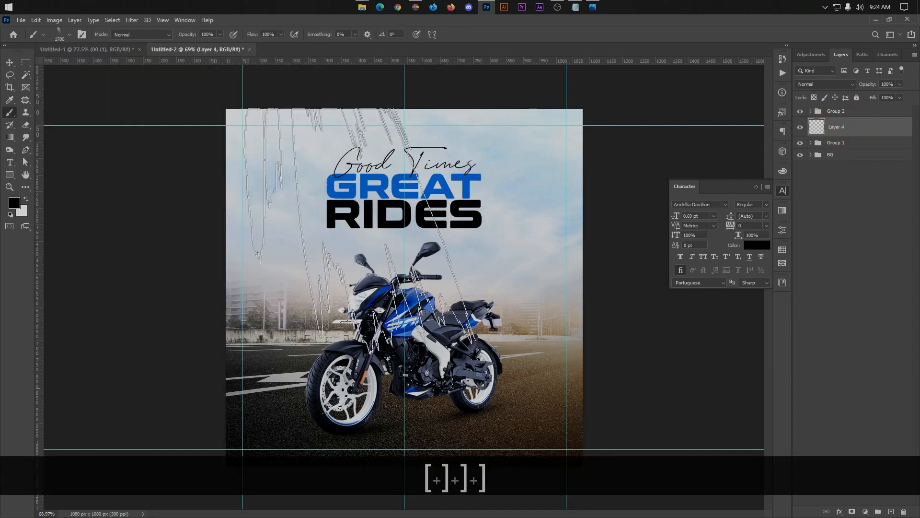
key(bracketright)
key(bracketright)
key(bracketright)
key(bracketright)
key(bracketright)
key(bracketright)
key(bracketright)
key(bracketright)
key(bracketright)
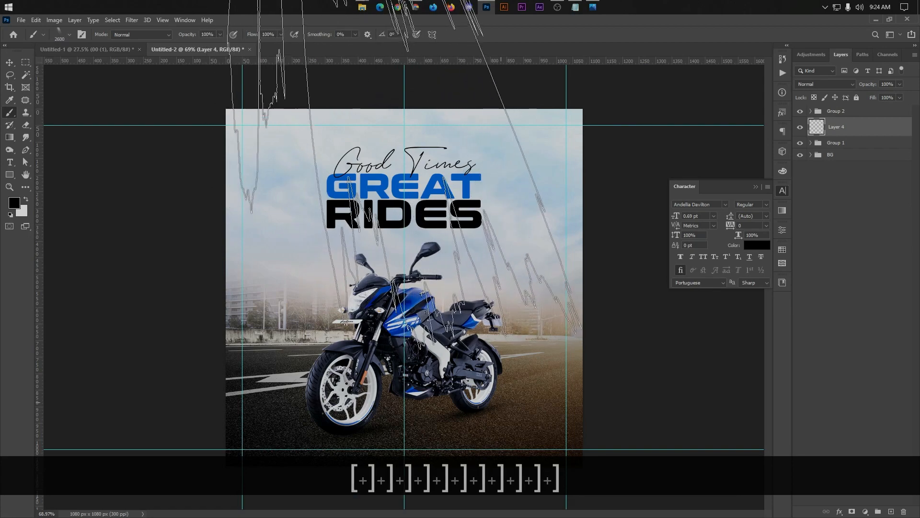
scroll(404, 288, down, 2)
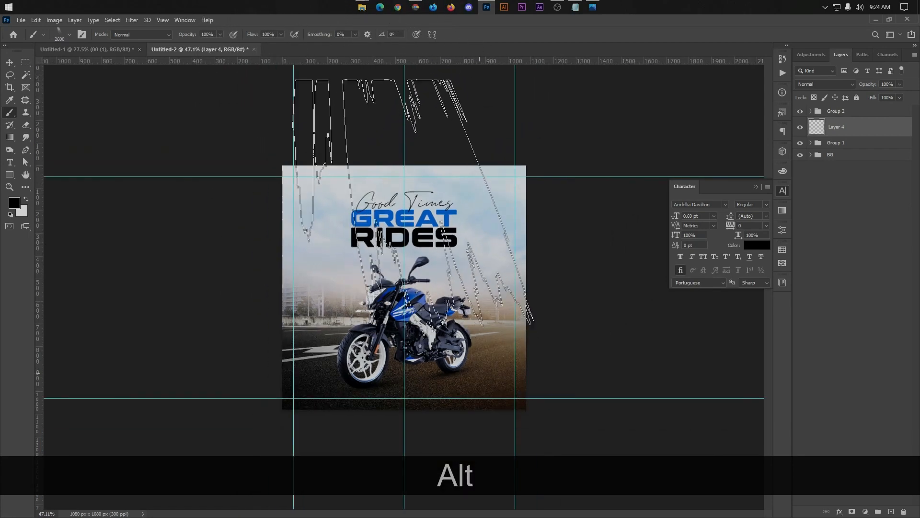
key(bracketleft)
key(bracketright)
key(bracketright)
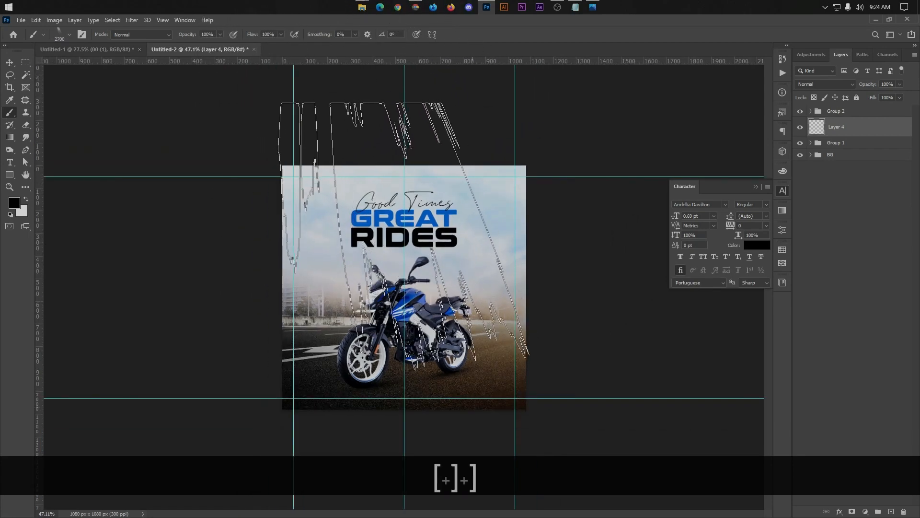
key(bracketright)
key(bracketright)
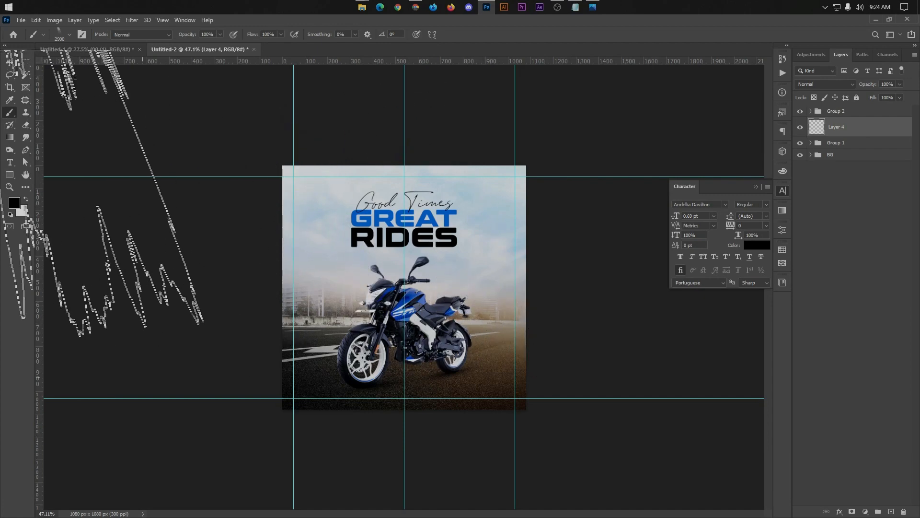
Step: Set the foreground color to white, ffffff
click(14, 202)
text(ffffff)
click(866, 143)
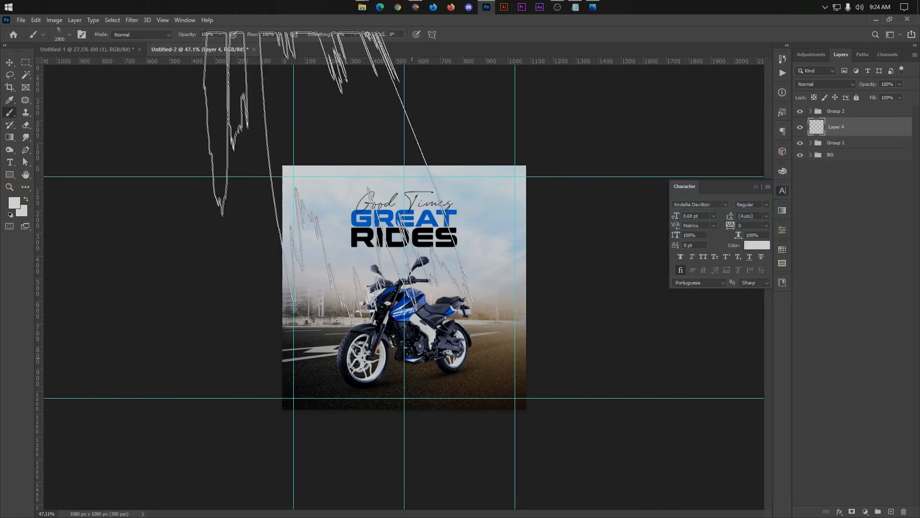
Step: Try a white light-ray stamp over the motorcycle at a brush size of 3100 px, and undo it
key(bracketright)
key(bracketright)
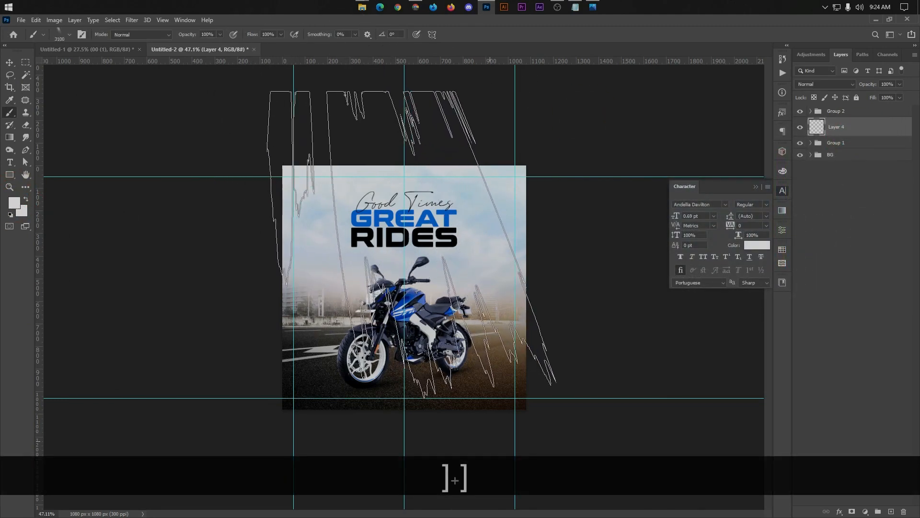
click(497, 446)
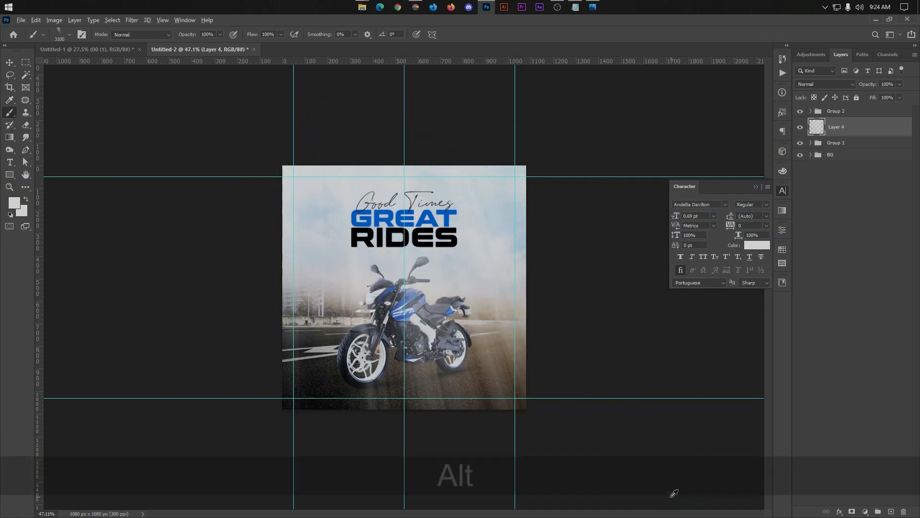
scroll(404, 288, up, 2)
key(ctrl+alt+z)
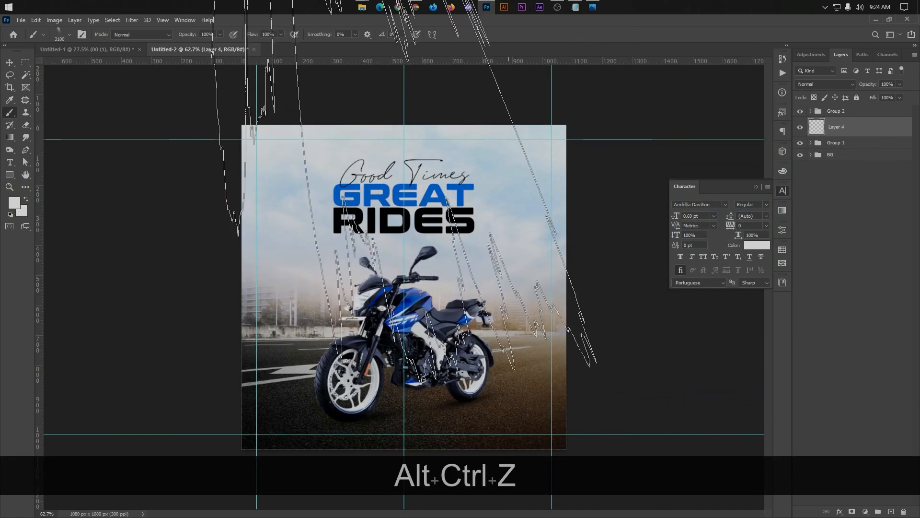
Step: Enlarge the brush to 3400 px and stamp white light rays diagonally across the motorcycle and sky
key(bracketright)
key(bracketright)
key(bracketright)
scroll(505, 368, down, 2)
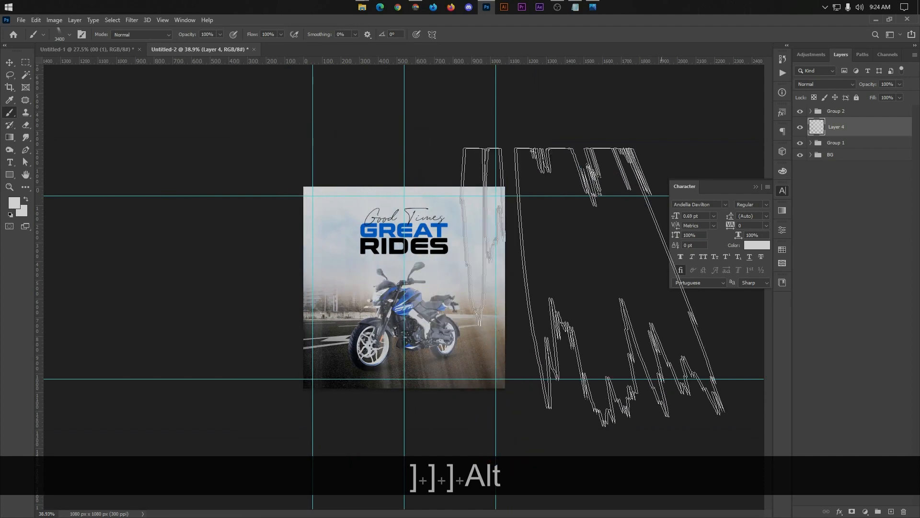
scroll(695, 451, up, 4)
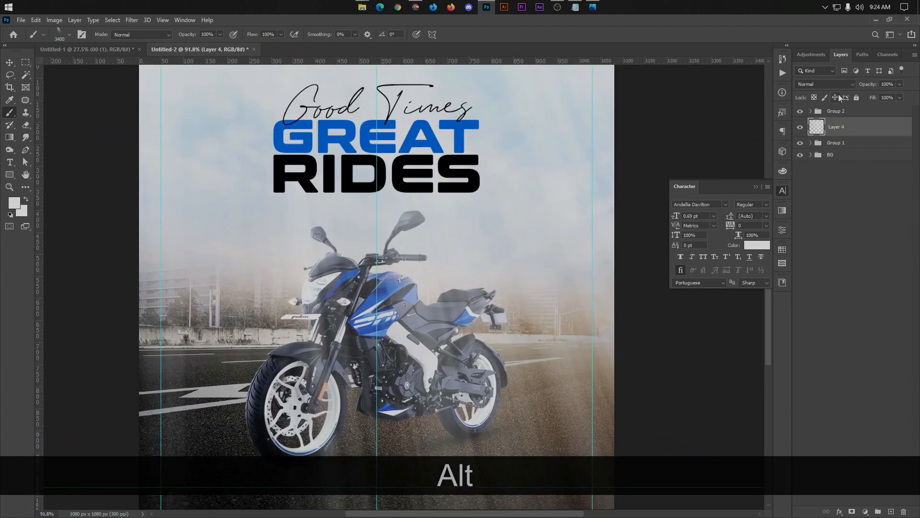
Step: Set the light-ray layer's blend mode to Soft Light
click(825, 84)
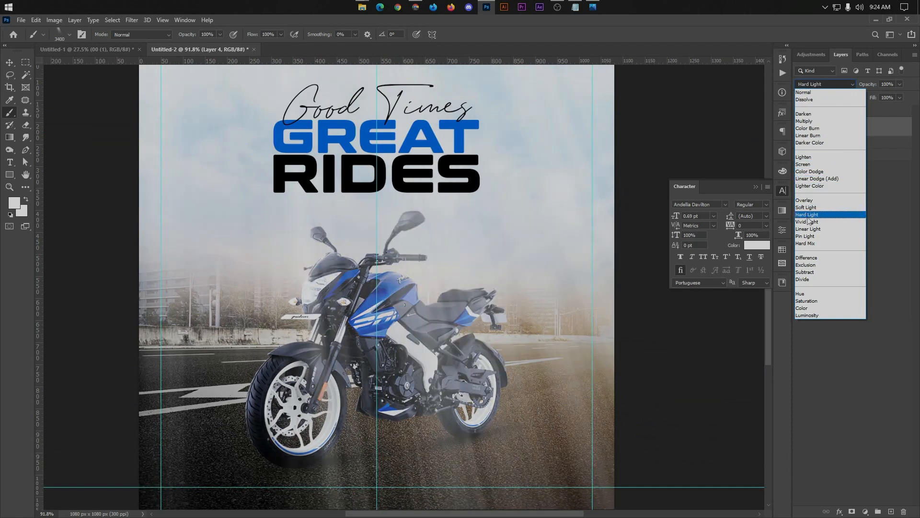
click(807, 207)
key(alt)
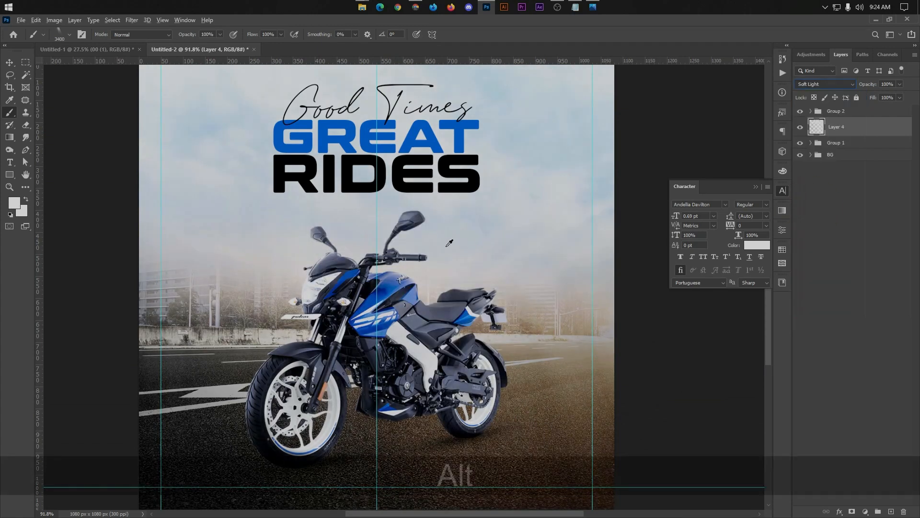
Step: Move the light-ray layer below the motorcycle group in the layer stack
click(9, 61)
scroll(376, 269, down, 3)
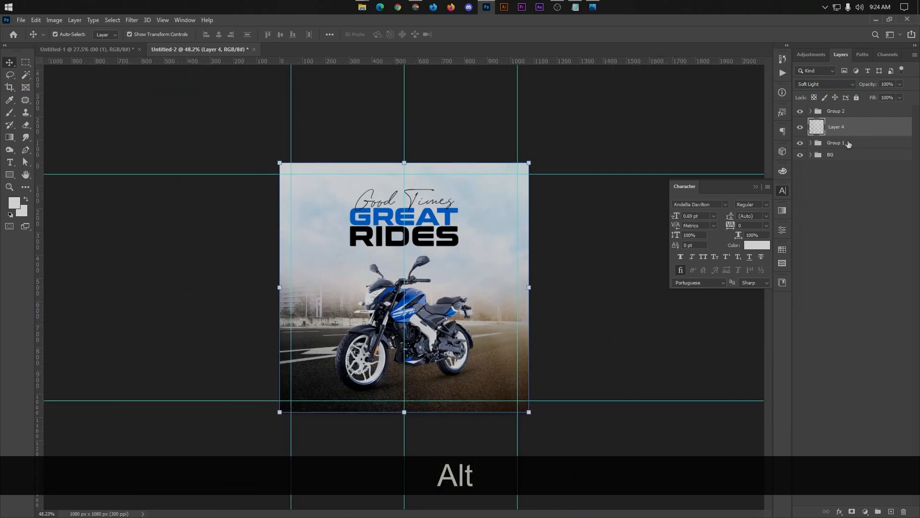
click(893, 85)
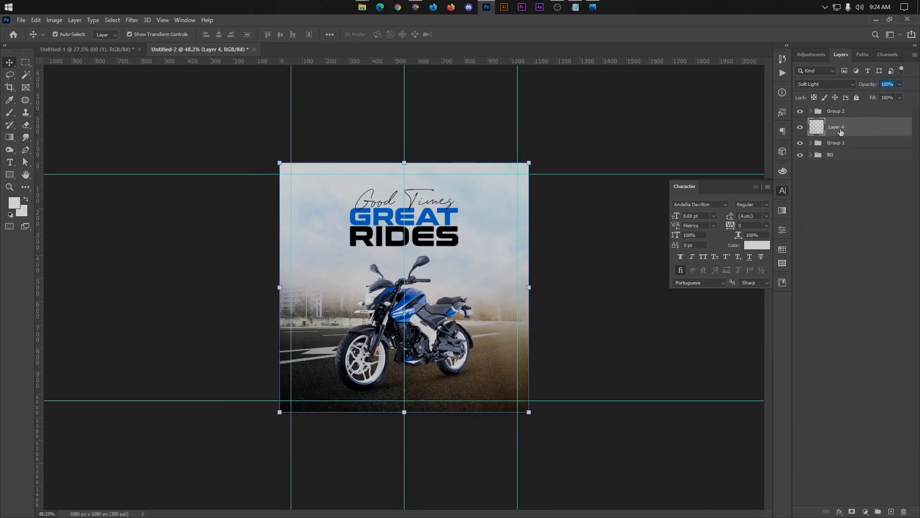
drag(848, 128, 853, 144)
key(alt)
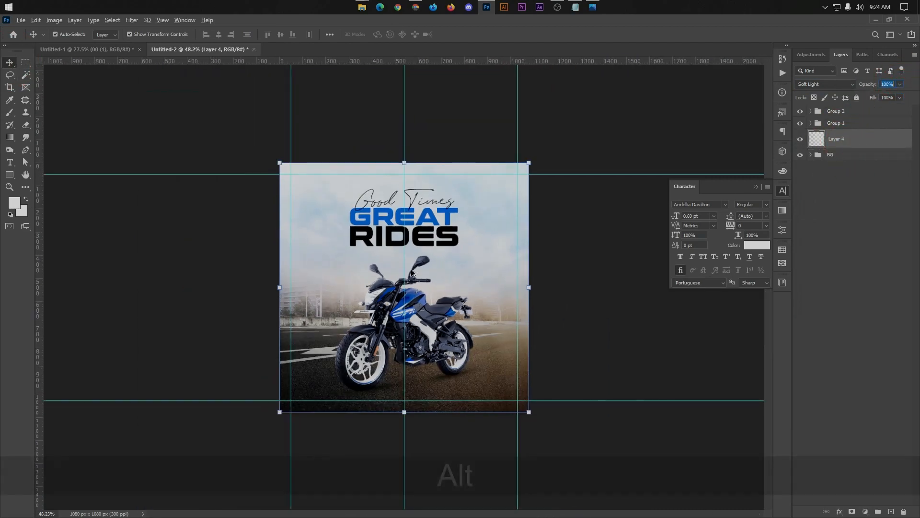
Step: Toggle the light-ray layer's visibility to compare the poster with and without the rays
click(649, 295)
scroll(574, 224, up, 3)
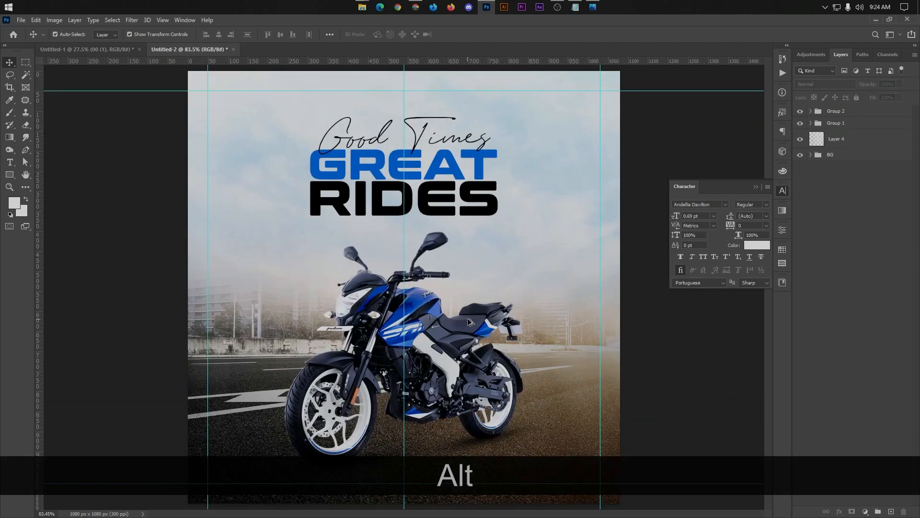
click(848, 142)
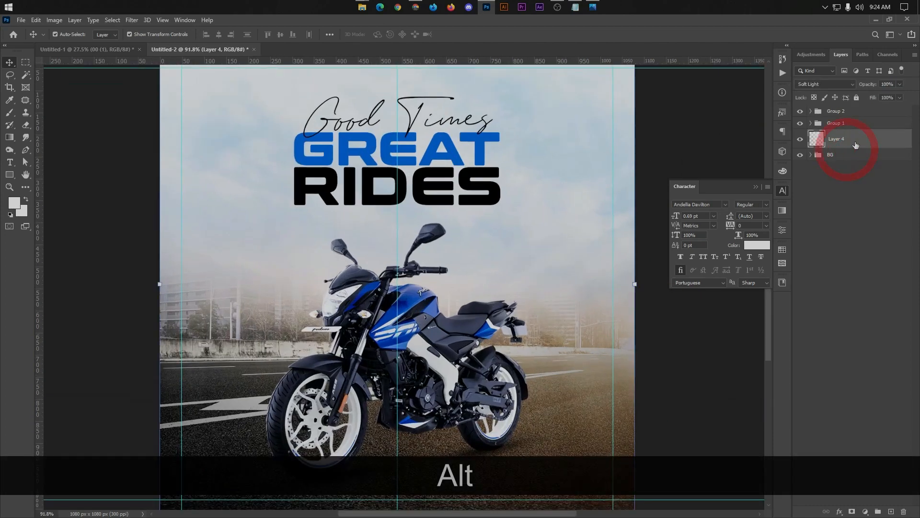
click(900, 84)
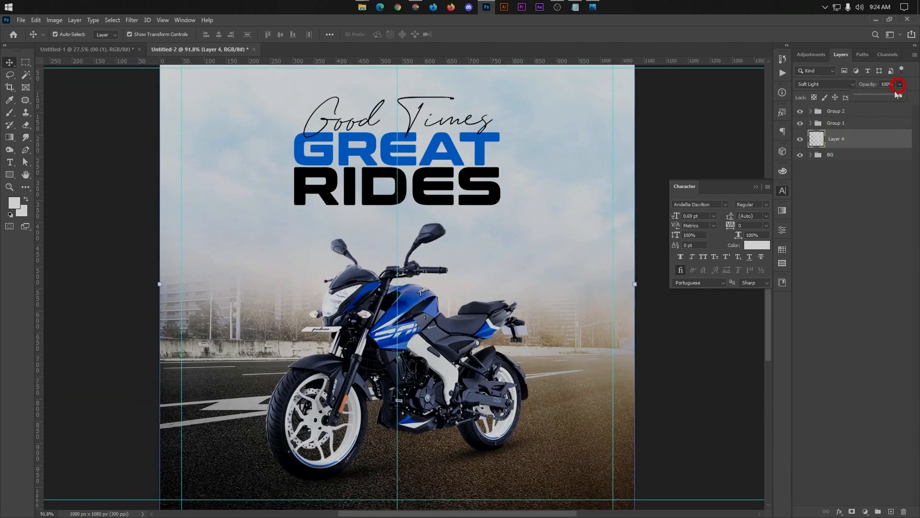
click(709, 150)
click(800, 139)
click(800, 138)
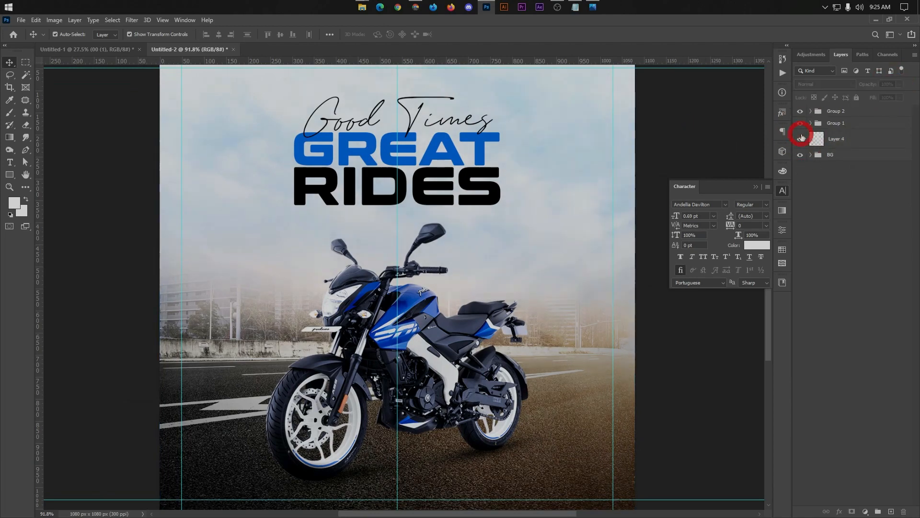
click(800, 138)
click(800, 138)
scroll(611, 285, down, 3)
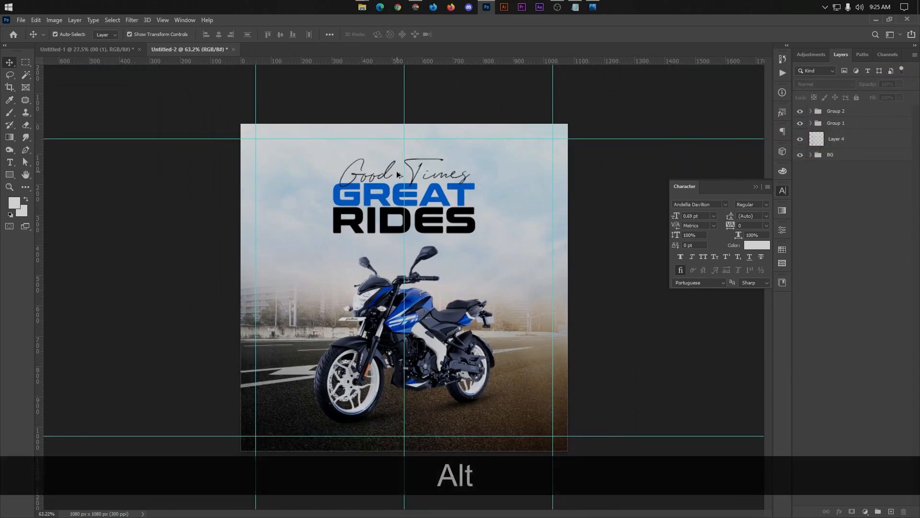
scroll(518, 311, up, 2)
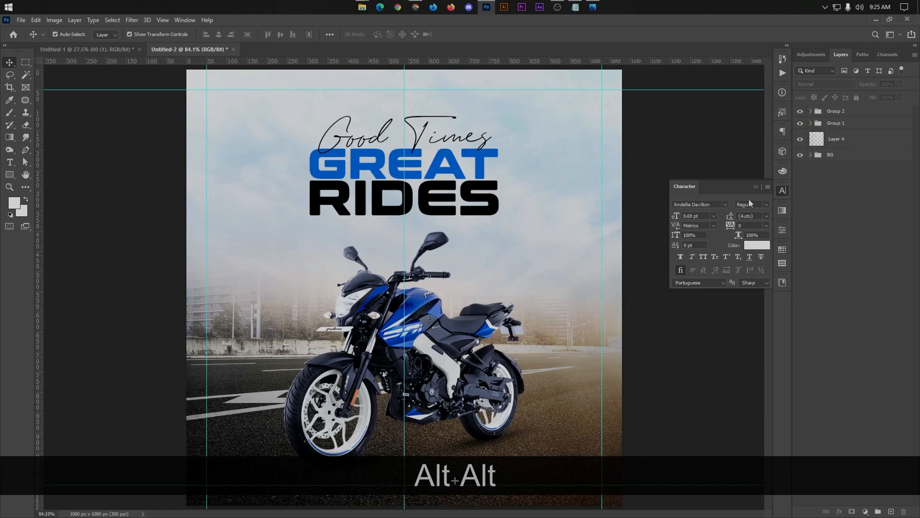
Step: Collapse the Character panel and add a new empty layer between the motorcycle group and the light-ray layer
click(756, 186)
scroll(470, 215, down, 2)
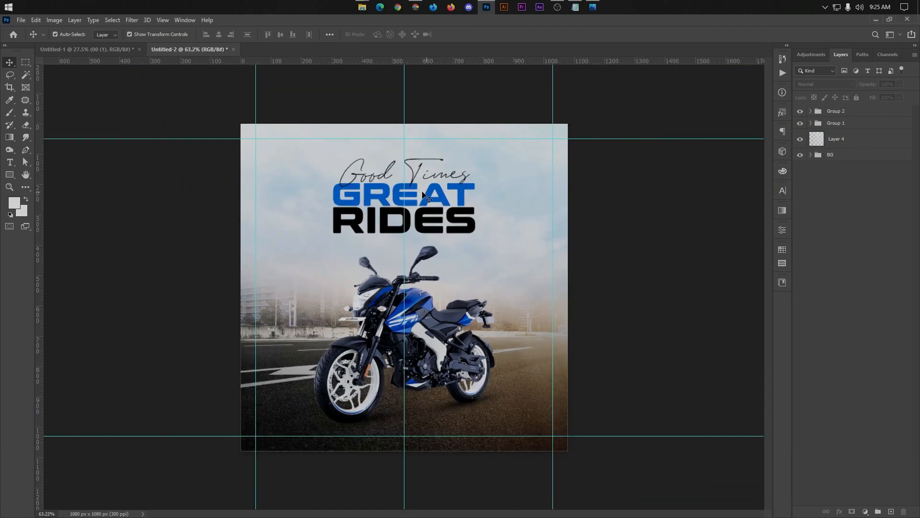
scroll(425, 194, up, 1)
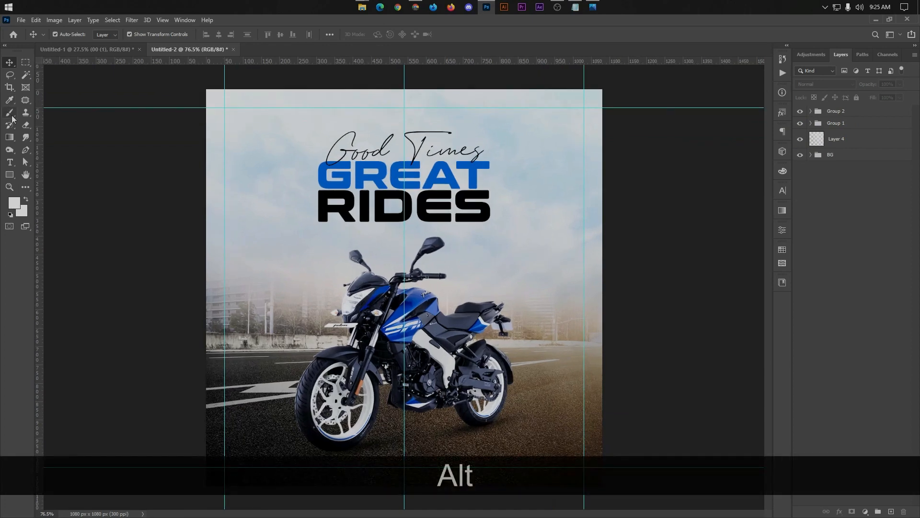
click(11, 114)
click(890, 510)
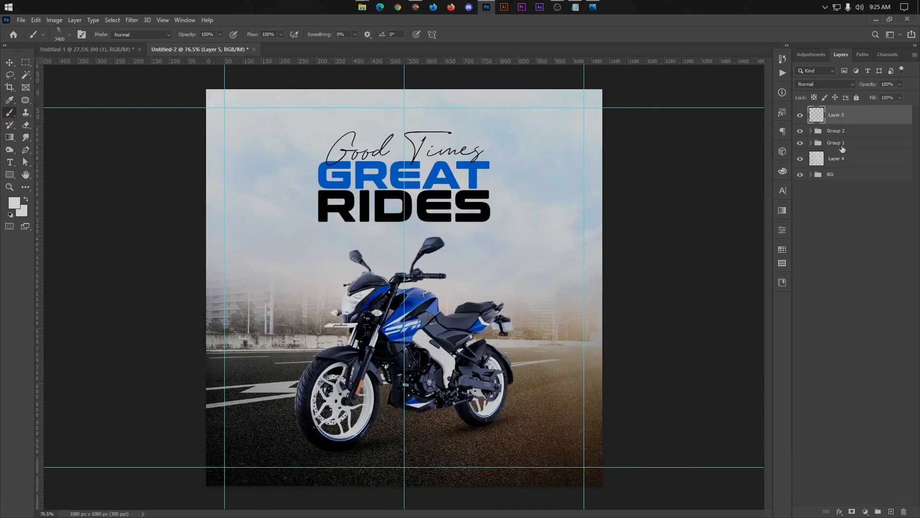
drag(835, 120, 835, 149)
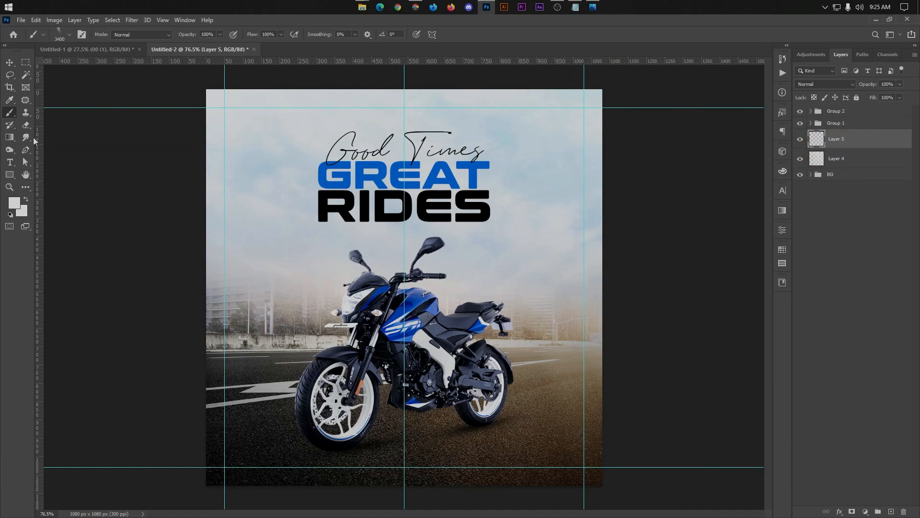
Step: Choose the 1157 px Clouds brush for painting on the new layer
click(60, 33)
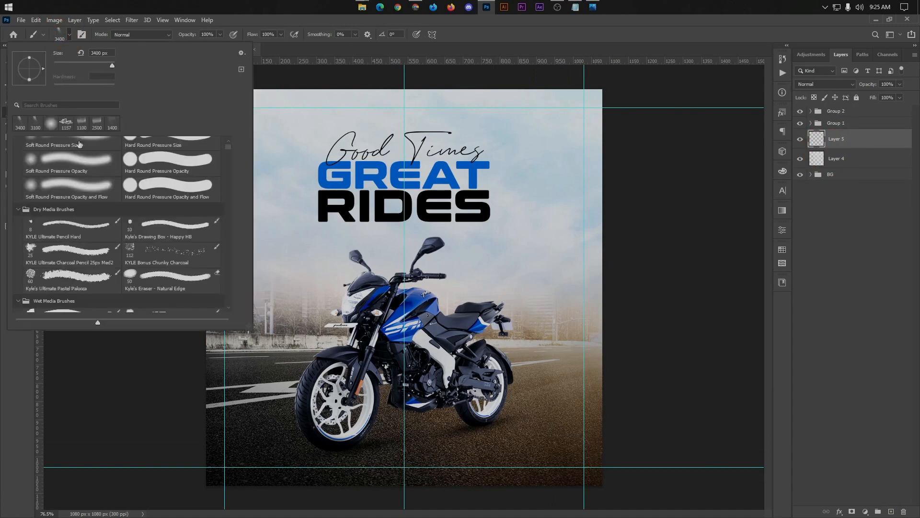
click(66, 123)
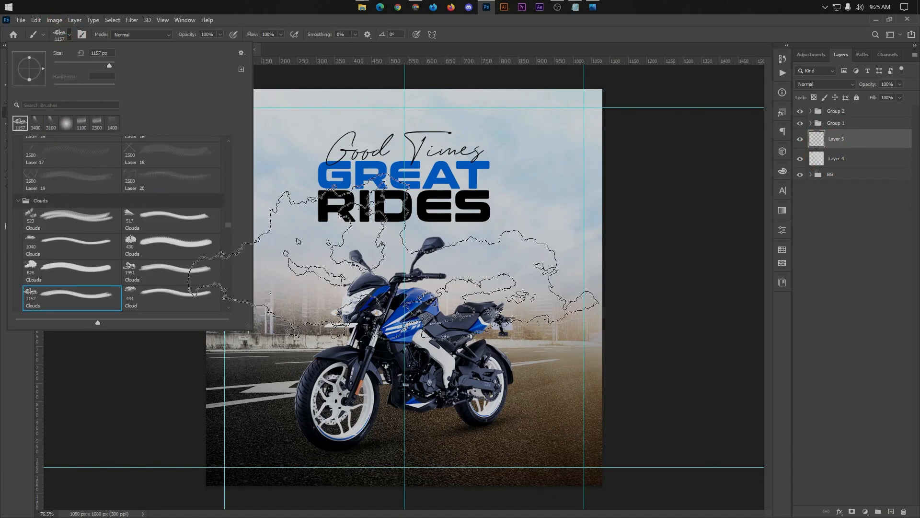
click(847, 144)
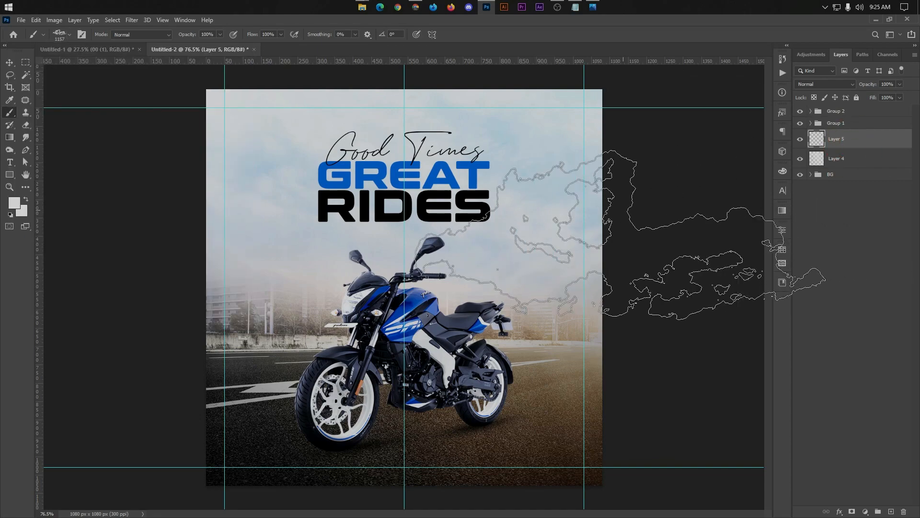
Step: Reduce the cloud brush to 250 px and stamp one cloud in the sky beside the word RIDES, left of the motorcycle's mirrors
key(bracketleft)
key(bracketleft)
key(bracketleft)
key(bracketleft)
key(bracketleft)
key(bracketleft)
key(bracketleft)
key(bracketleft)
key(bracketleft)
key(bracketleft)
key(bracketright)
key(bracketright)
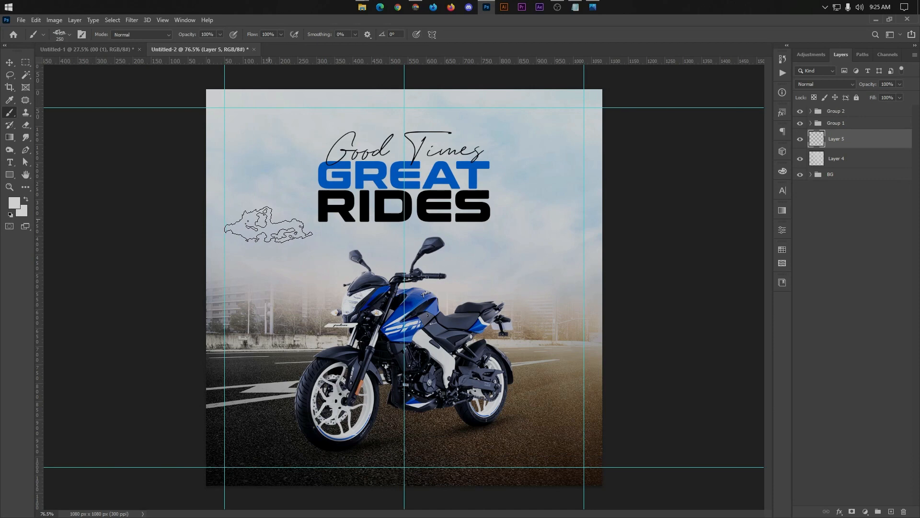
click(268, 225)
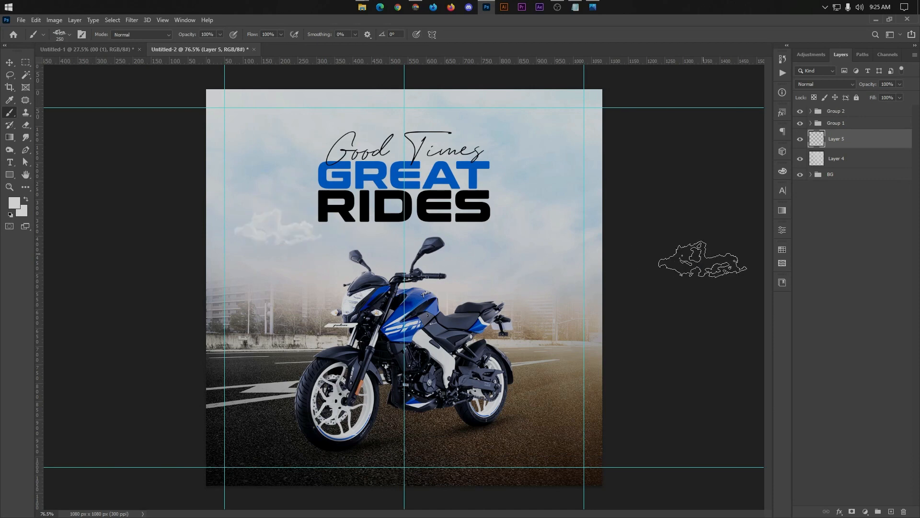
Step: Make three copies of the cloud and spread the four clouds across the sky on both sides of the headline and motorcycle
click(10, 63)
key(ctrl+t)
drag(324, 208, 529, 258)
click(475, 34)
click(659, 176)
key(ctrl+alt+t)
click(475, 34)
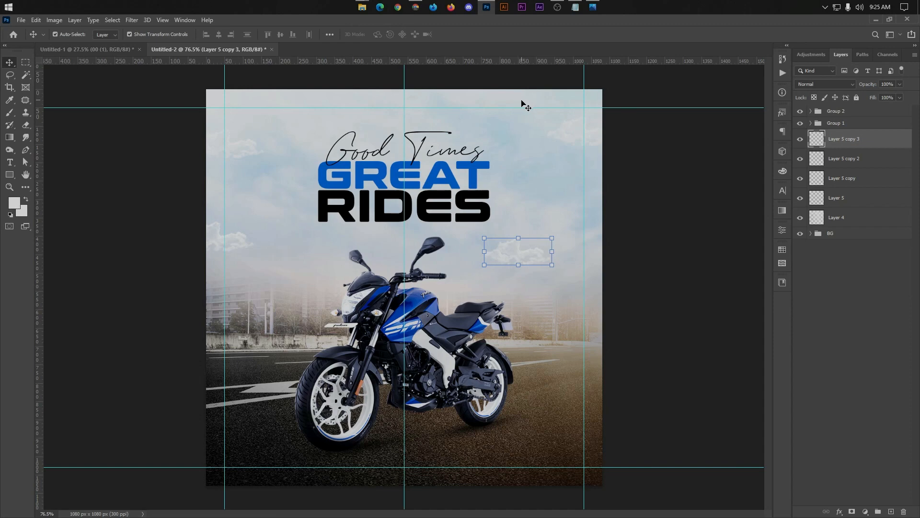
Step: Scale the cloud above the motorcycle's tail to 96.59% and shift it slightly right
key(ctrl+t)
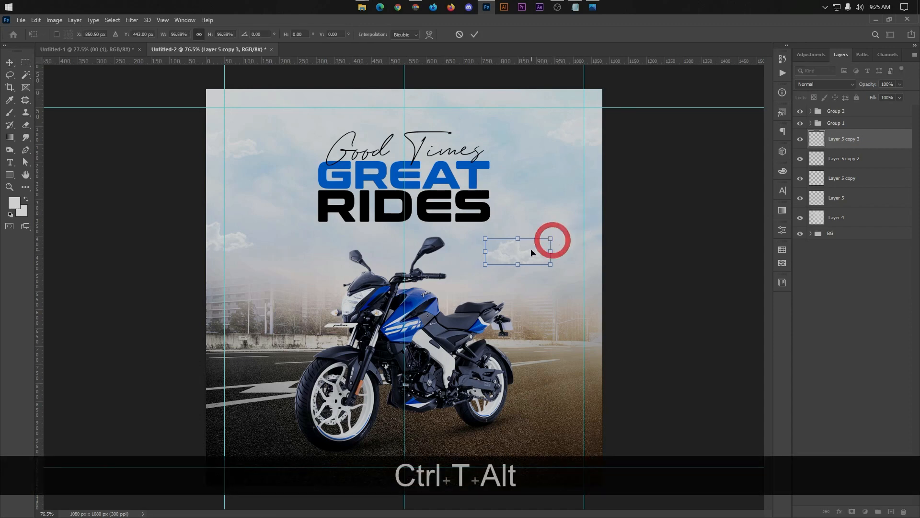
drag(550, 240, 550, 240)
drag(531, 251, 535, 251)
click(475, 34)
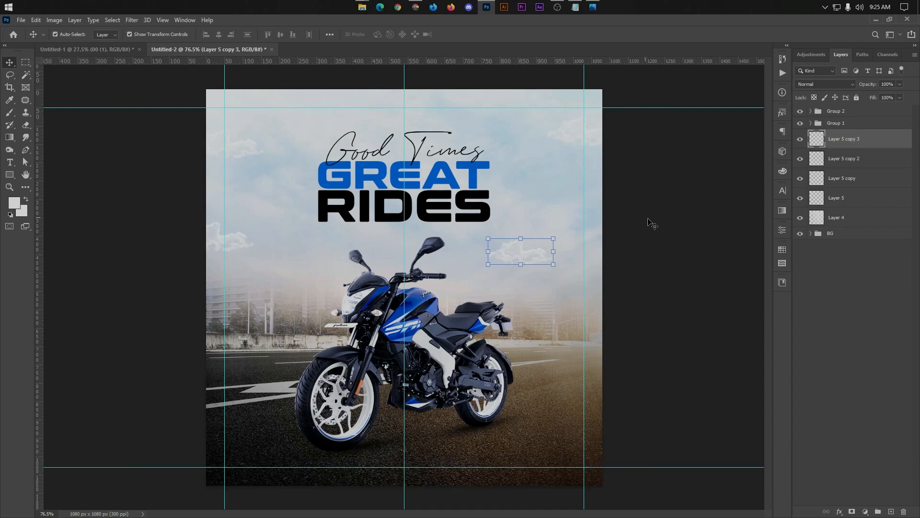
click(674, 226)
Step: Scale the cloud left of the headline to 85.69% and reposition it beside the words Good Times
click(243, 148)
key(ctrl+t)
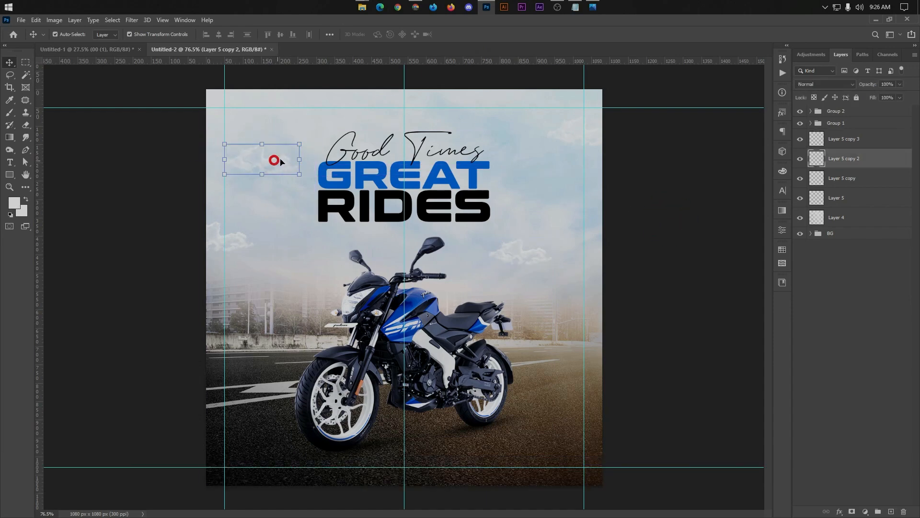
drag(304, 143, 294, 150)
drag(273, 162, 277, 167)
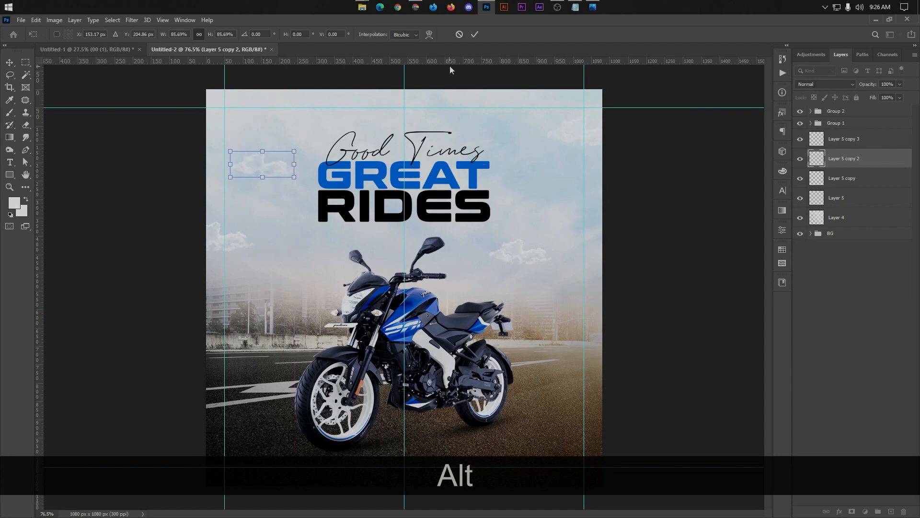
click(474, 35)
click(674, 169)
Step: Examine the size and placement of the clouds around the headline and motorcycle
scroll(505, 220, down, 2)
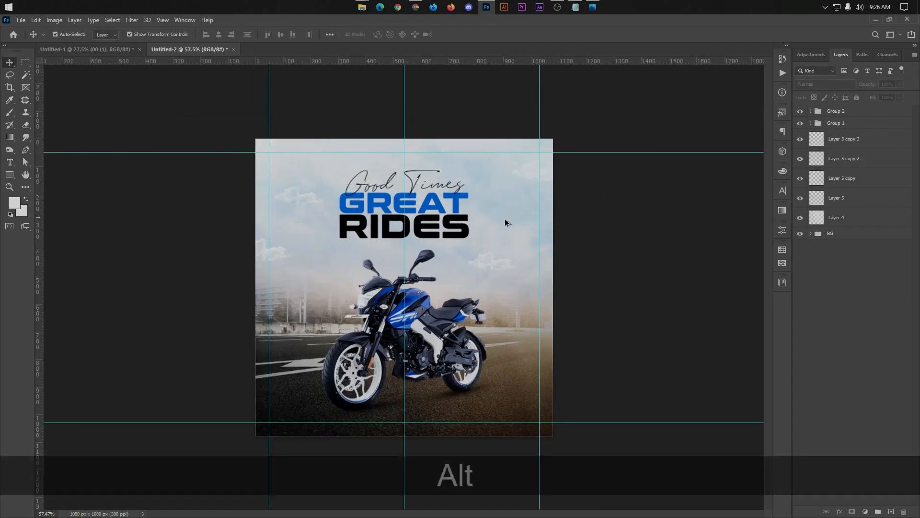
scroll(391, 243, up, 3)
click(163, 235)
scroll(577, 263, down, 2)
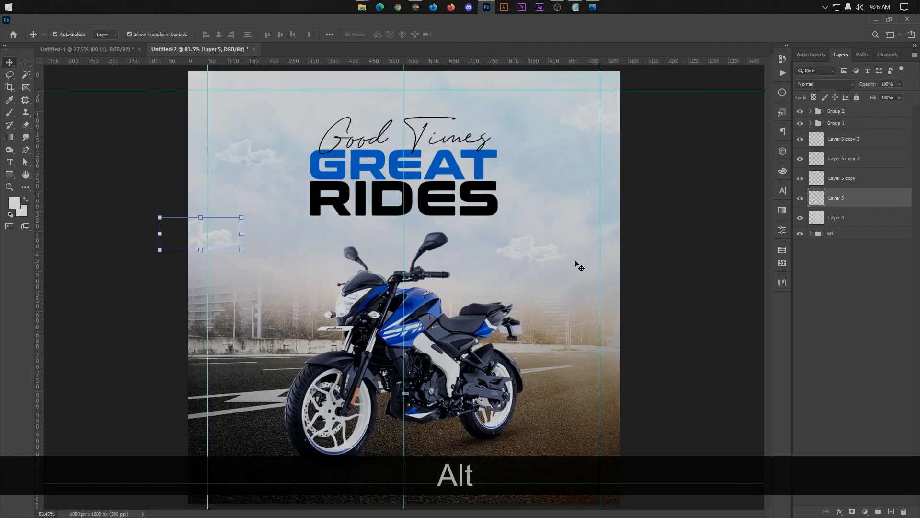
click(651, 263)
scroll(585, 255, down, 2)
scroll(584, 256, up, 1)
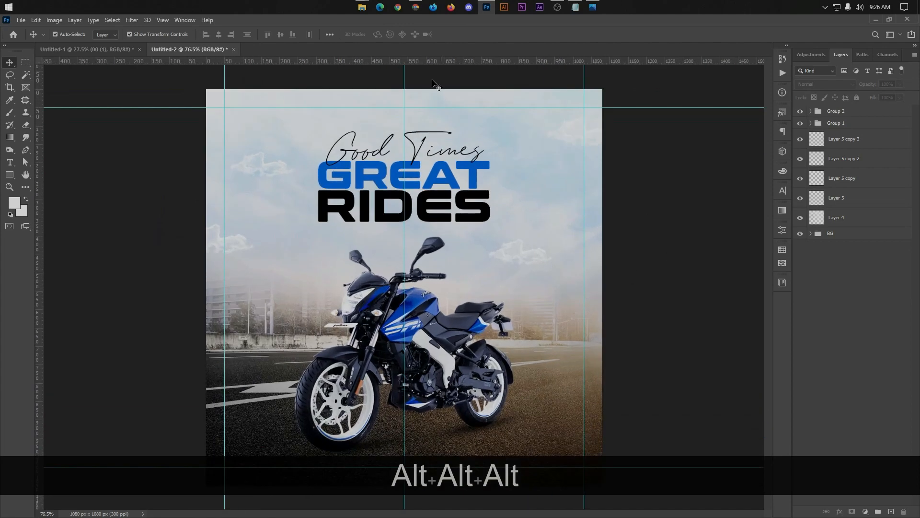
Step: Place the bird-flight-flock clip art from New folder into the poster, scaled down to a small flock left of the word RIDES
mouse_move(360, 10)
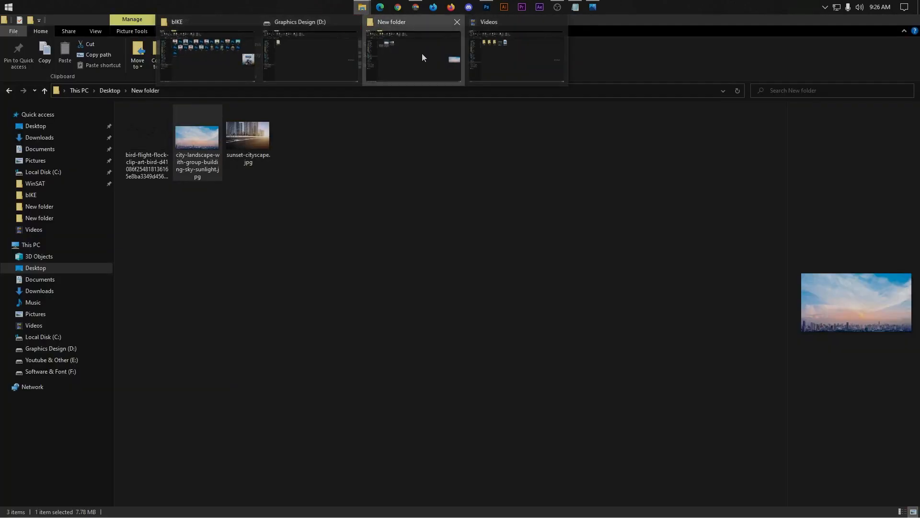
click(422, 53)
click(136, 136)
drag(155, 142, 474, 192)
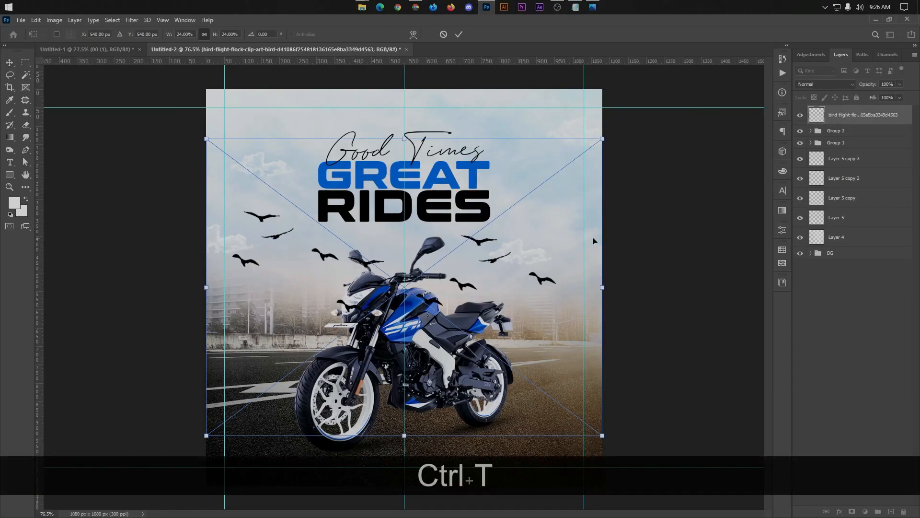
mouse_move(603, 147)
mouse_down()
mouse_move(609, 141)
mouse_move(476, 278)
mouse_move(286, 229)
mouse_move(305, 188)
mouse_move(300, 203)
mouse_up()
click(458, 34)
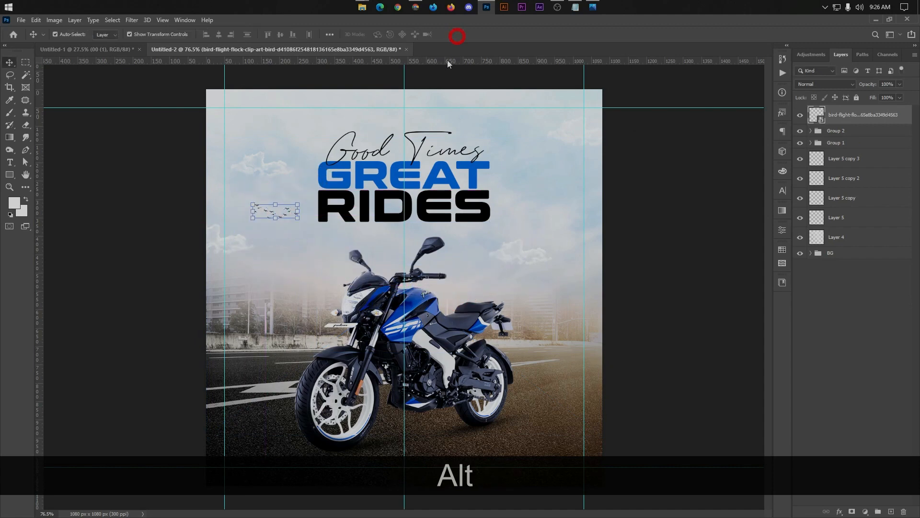
Step: Apply a Gaussian Blur with a 0.4-pixel radius to the bird flock
click(132, 20)
mouse_move(148, 143)
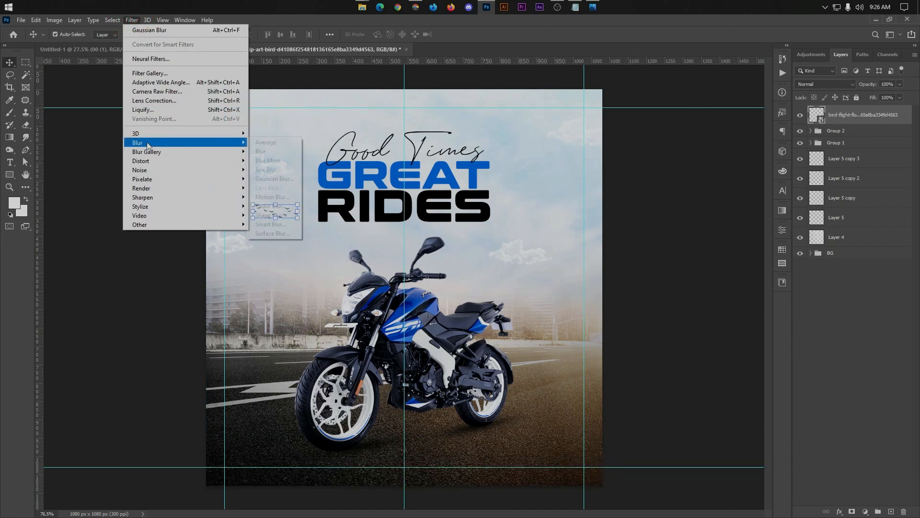
click(282, 180)
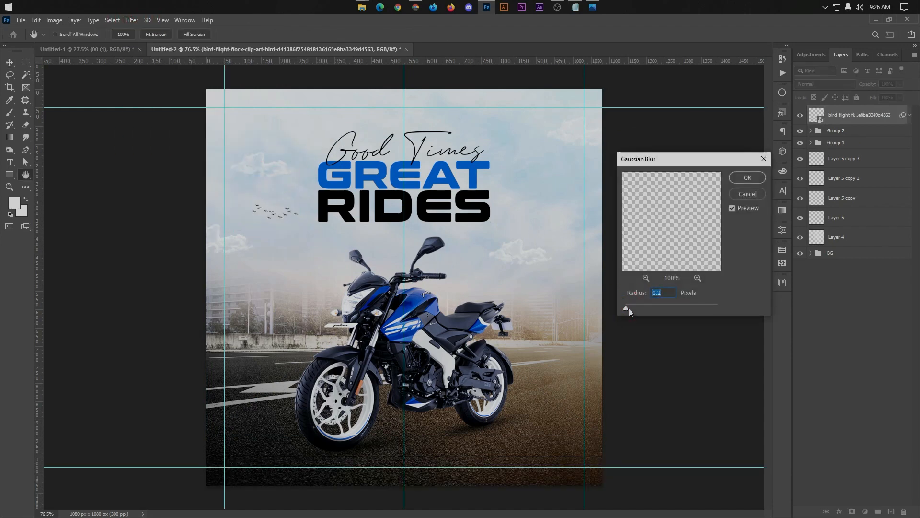
key(Up)
key(Up)
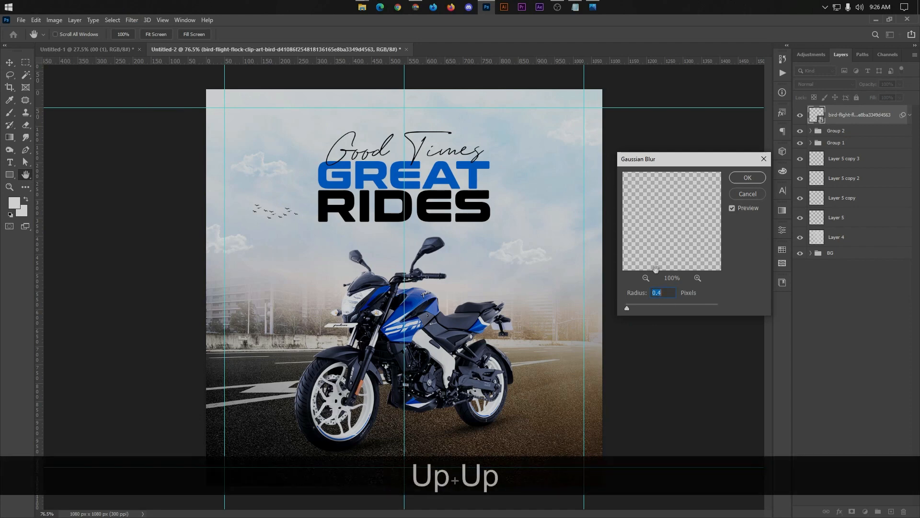
key(Up)
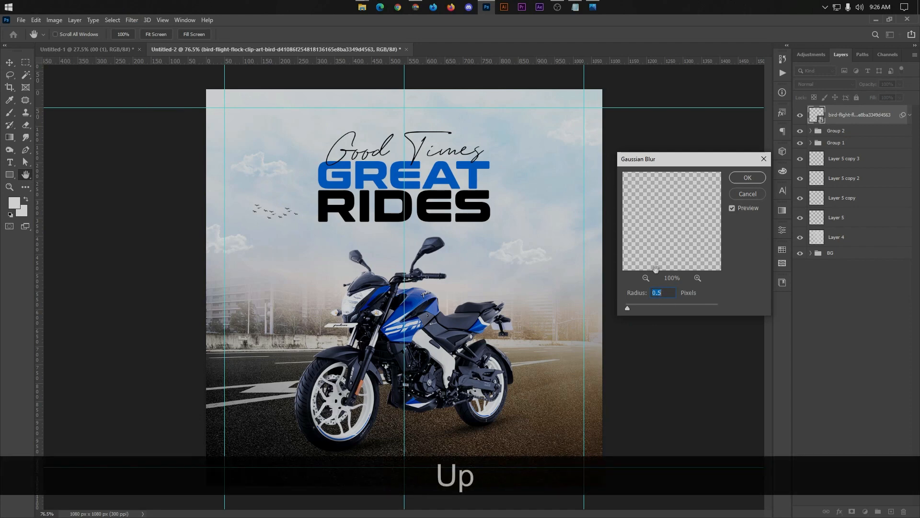
key(Down)
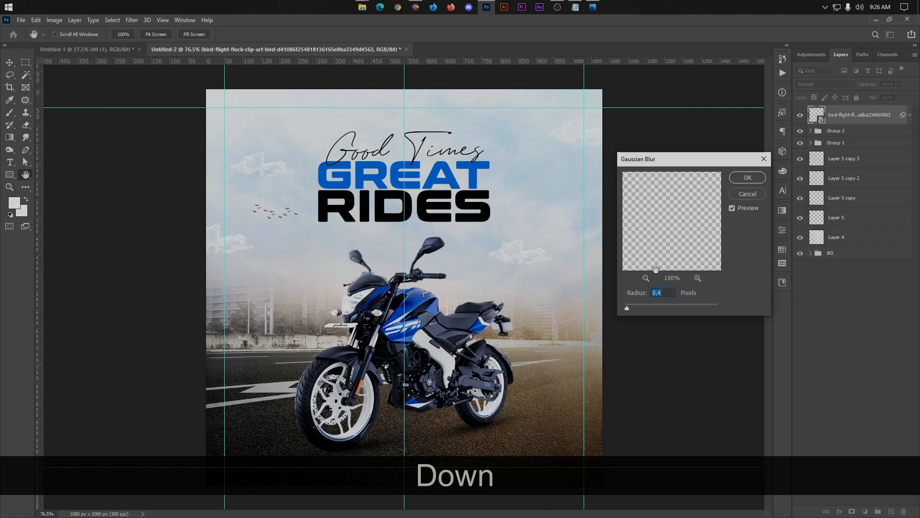
key(Return)
Step: Flip the bird flock horizontally and move it slightly down and to the right
key(ctrl+t)
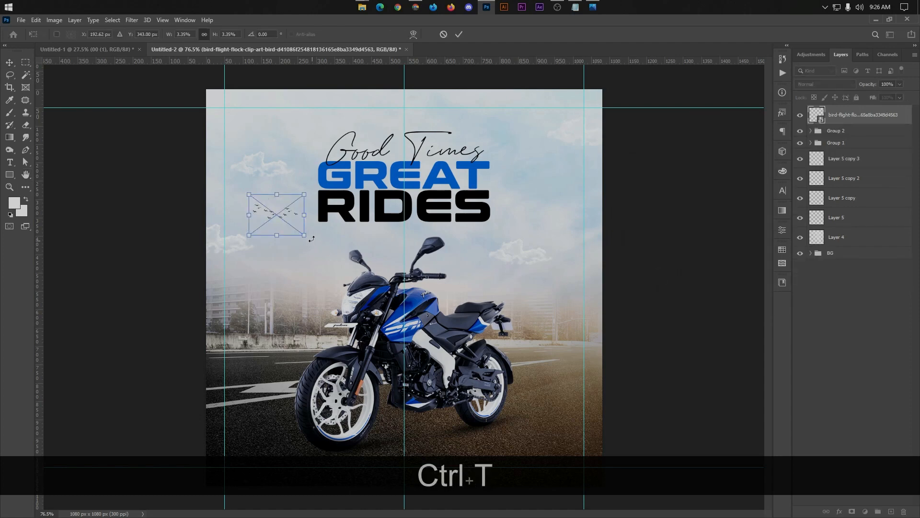
drag(277, 216, 299, 235)
right_click(299, 235)
click(342, 379)
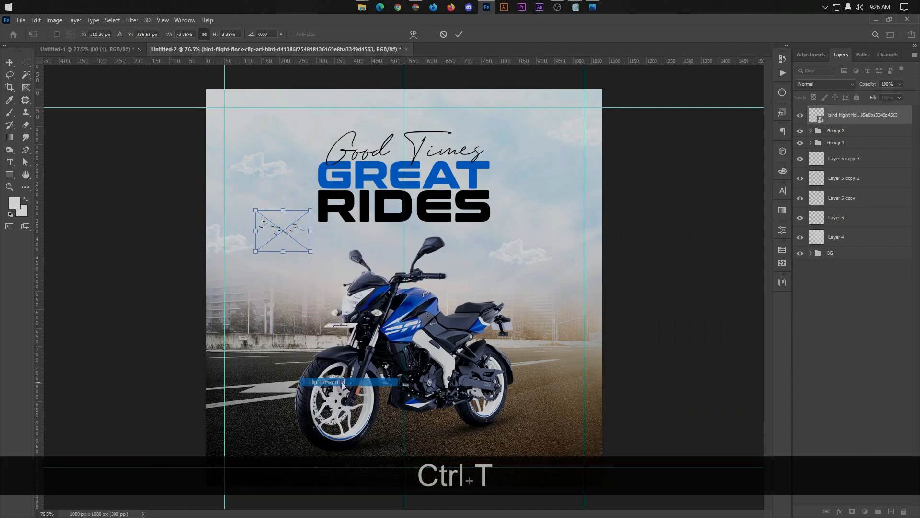
click(459, 34)
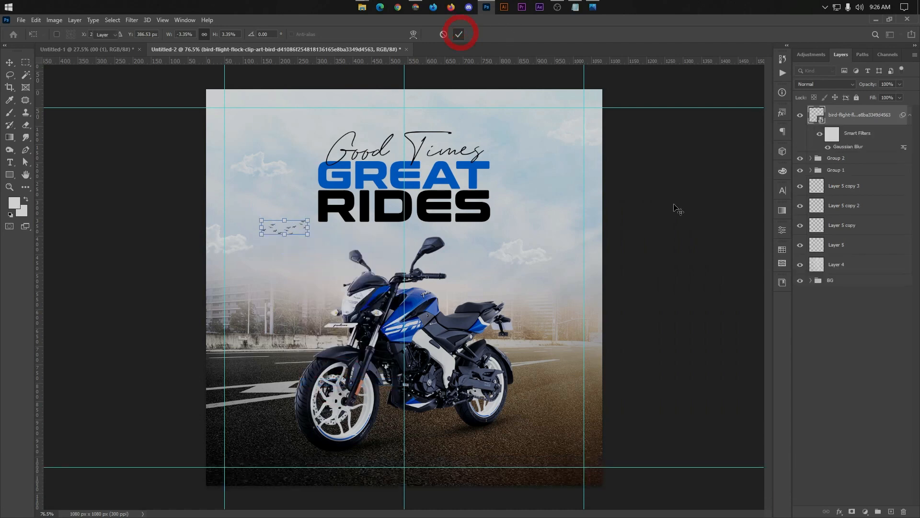
Step: Scale the bird flock down to 2.82% and place it between the left-edge cloud and the motorcycle's mirror
scroll(558, 193, up, 3)
click(263, 211)
key(ctrl+t)
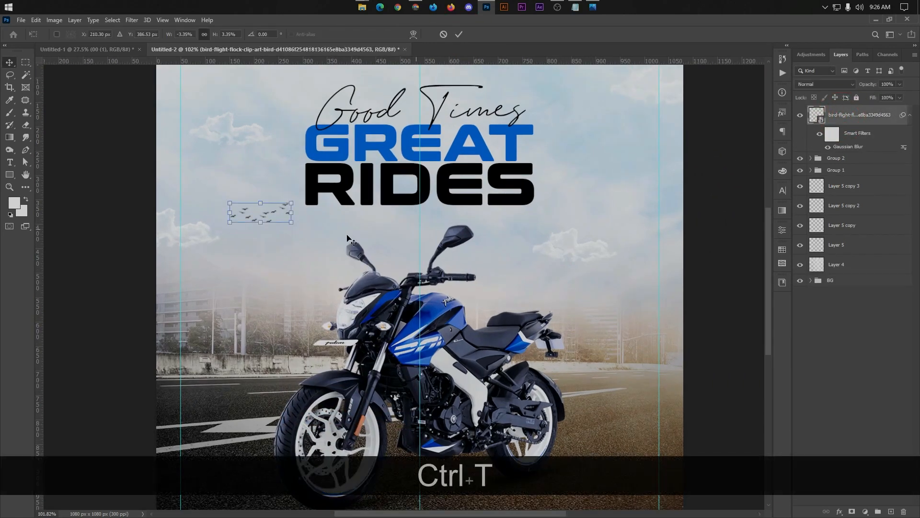
drag(279, 221, 272, 230)
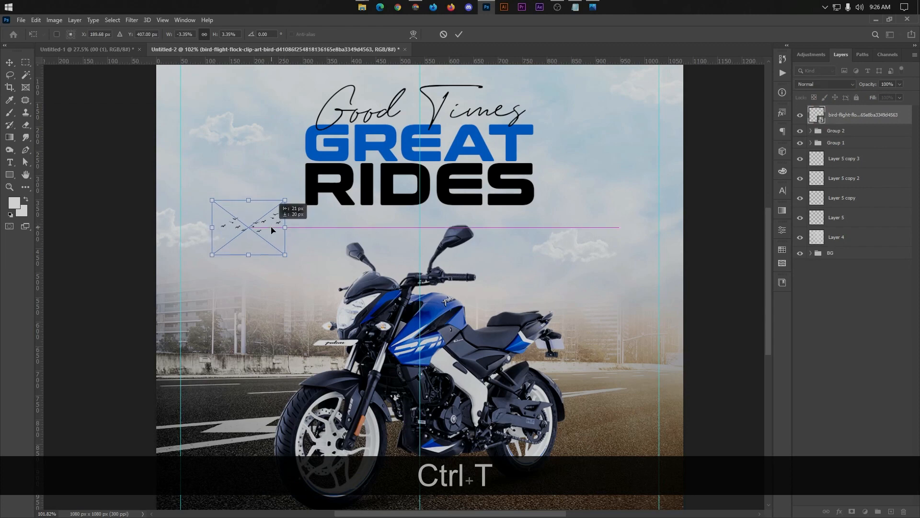
drag(286, 200, 273, 201)
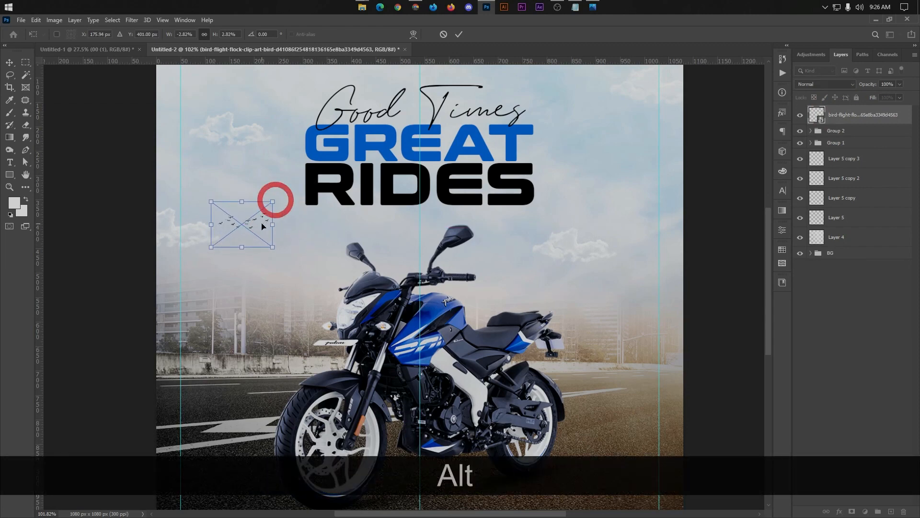
click(459, 34)
key(ctrl+alt+f)
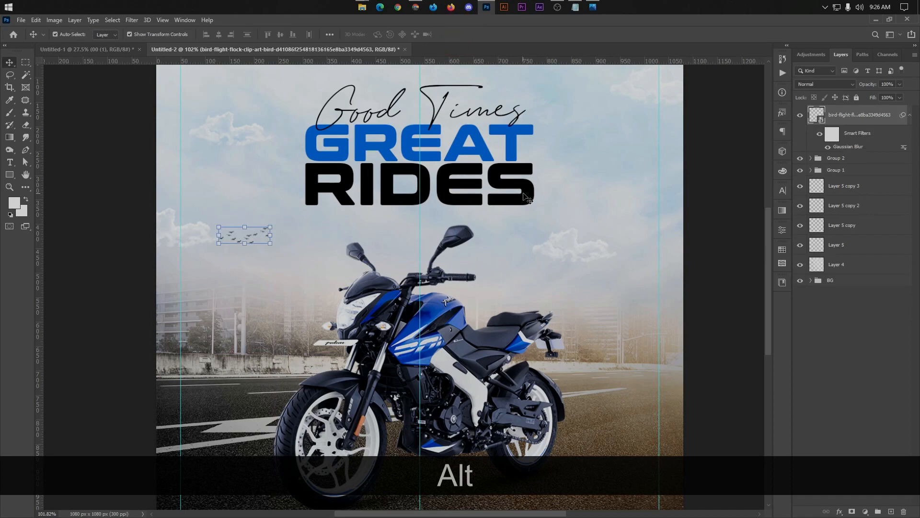
Step: Nudge the bird flock about 12 px to the right, away from the left-edge cloud
key(Right)
key(Right)
key(Right)
key(Right)
key(Right)
key(Right)
key(Right)
key(Right)
key(Right)
key(Right)
key(Right)
key(Right)
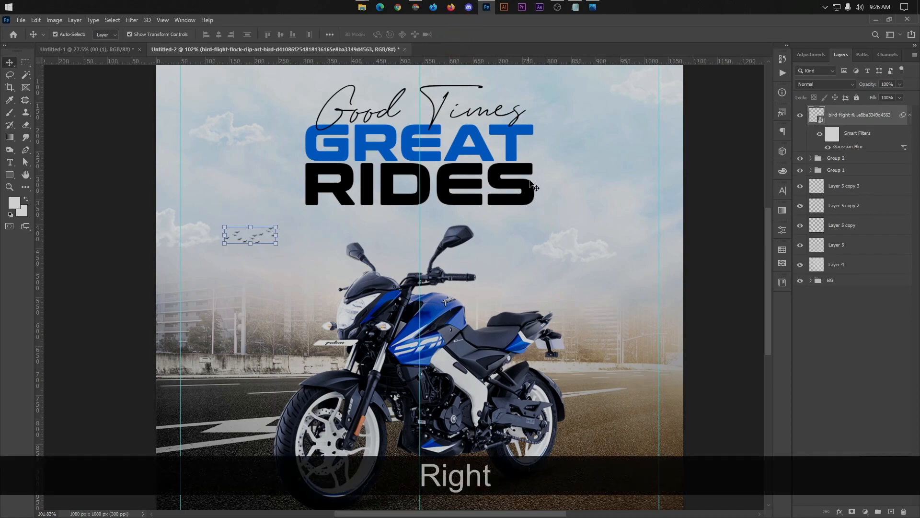
scroll(400, 184, down, 3)
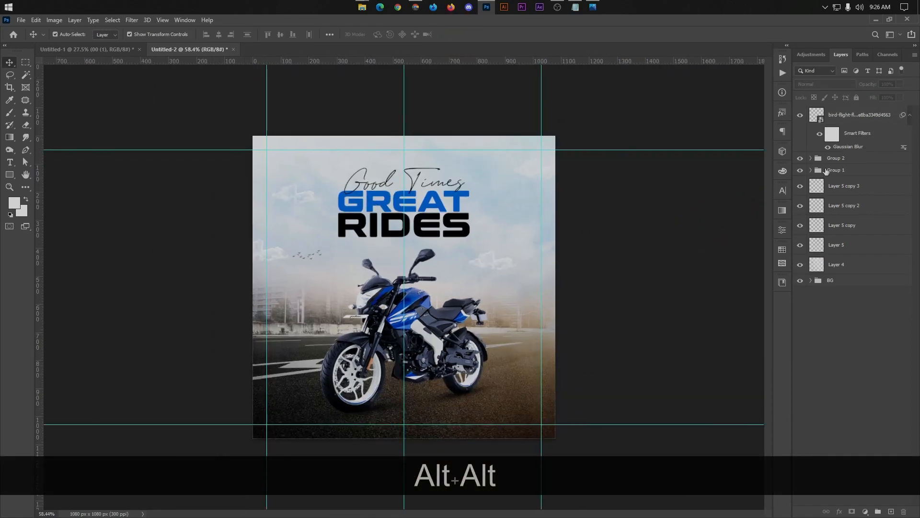
Step: Scale the bird flock beside the left-edge cloud to 3.01%
click(848, 126)
key(ctrl+t)
scroll(301, 258, up, 2)
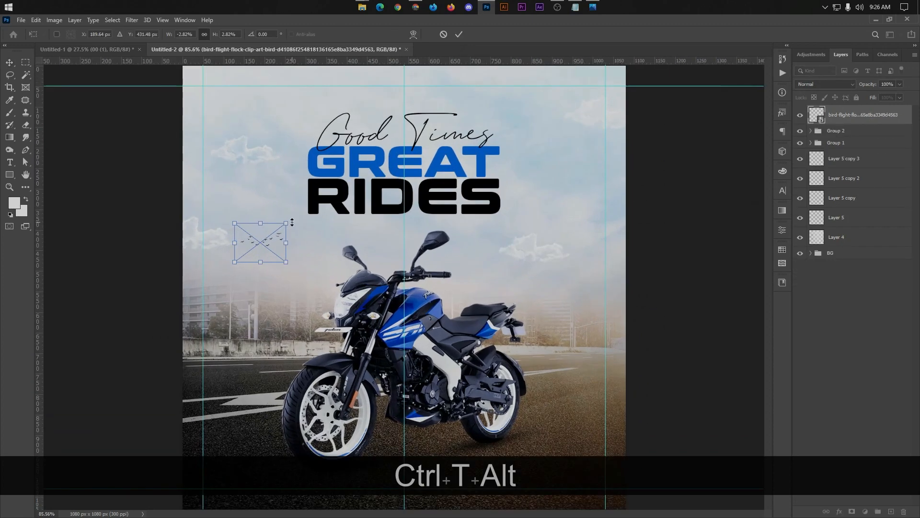
drag(291, 222, 285, 231)
click(459, 34)
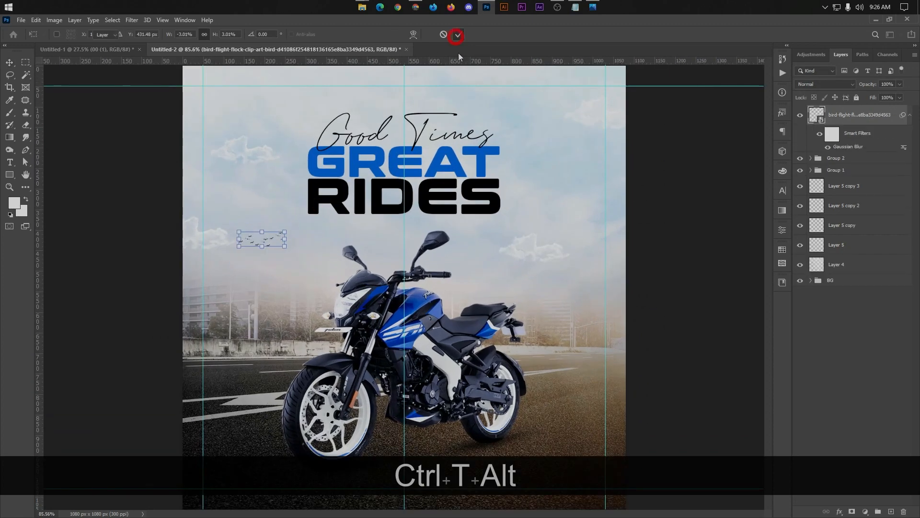
Step: Duplicate the bird flock below the original layer and place the copy just above the cloud over the motorcycle's tail
drag(852, 126, 851, 161)
key(ctrl+alt+t)
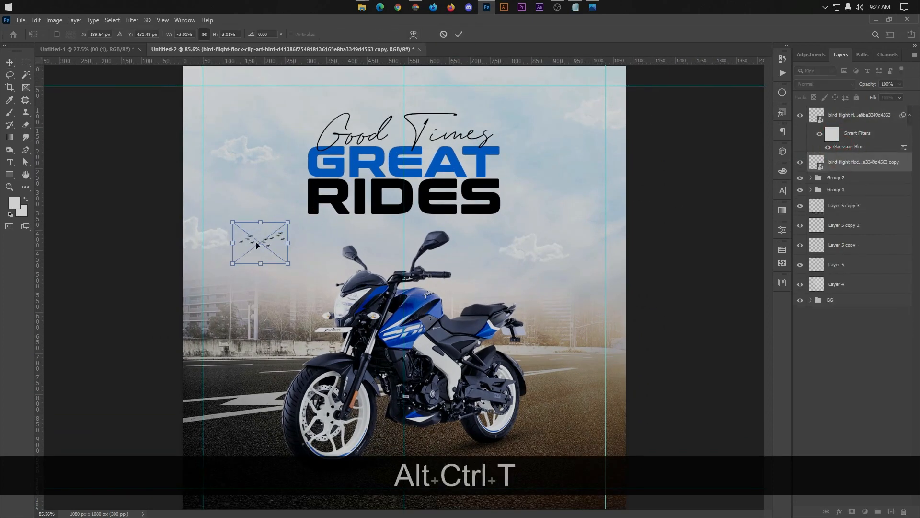
drag(297, 245, 557, 220)
key(Return)
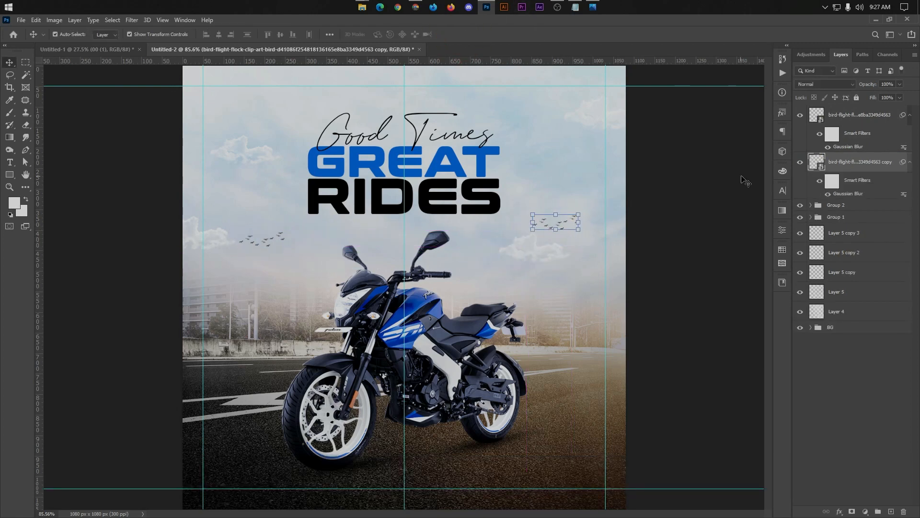
Step: Nudge the duplicated bird flock slightly right and up above the right-hand cloud
scroll(597, 158, down, 3)
click(860, 122)
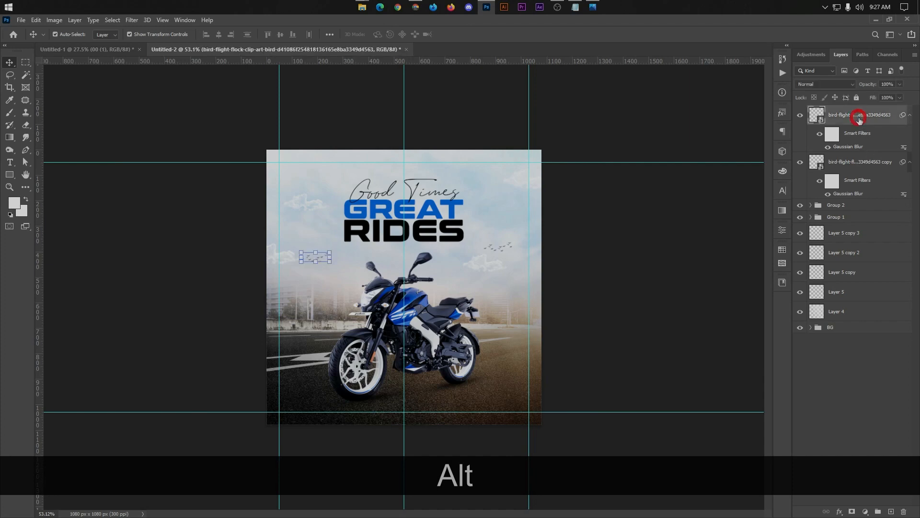
click(846, 174)
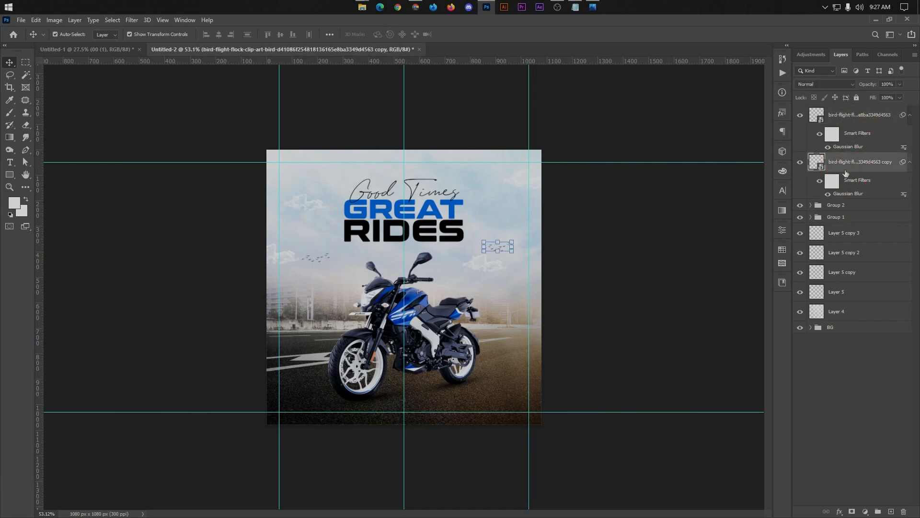
key(Right)
key(Up)
key(Up)
key(Up)
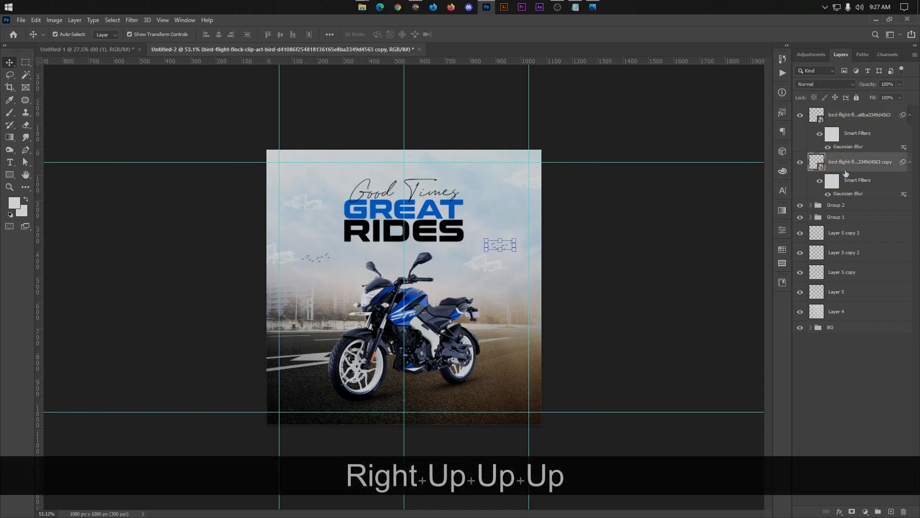
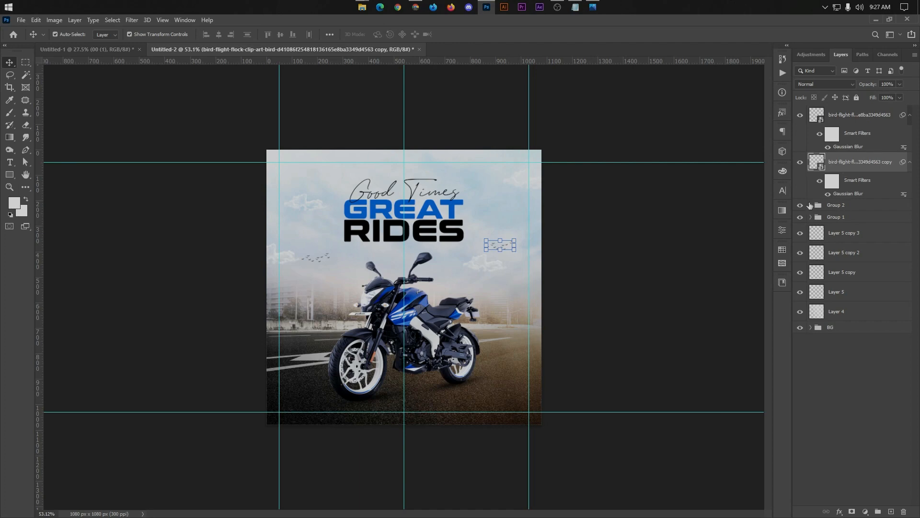
Step: Move the duplicated bird flock just below the cloud over the motorcycle's tail, and shift that cloud slightly up and right
key(ctrl+t)
alt+scroll(405, 287, up, 3)
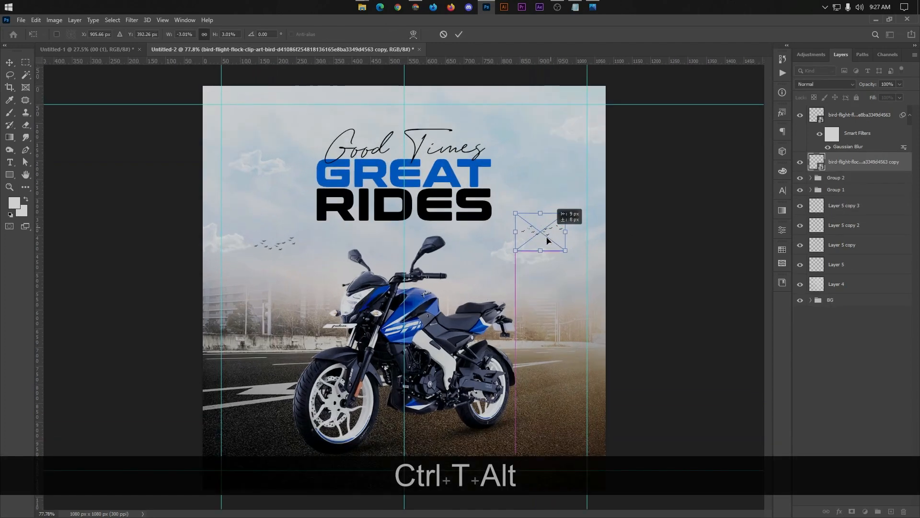
drag(548, 240, 539, 287)
click(454, 36)
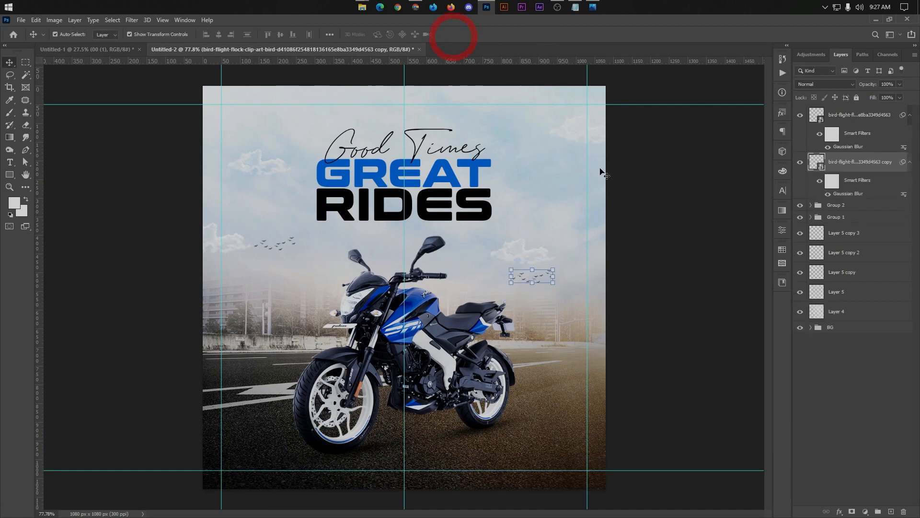
click(551, 230)
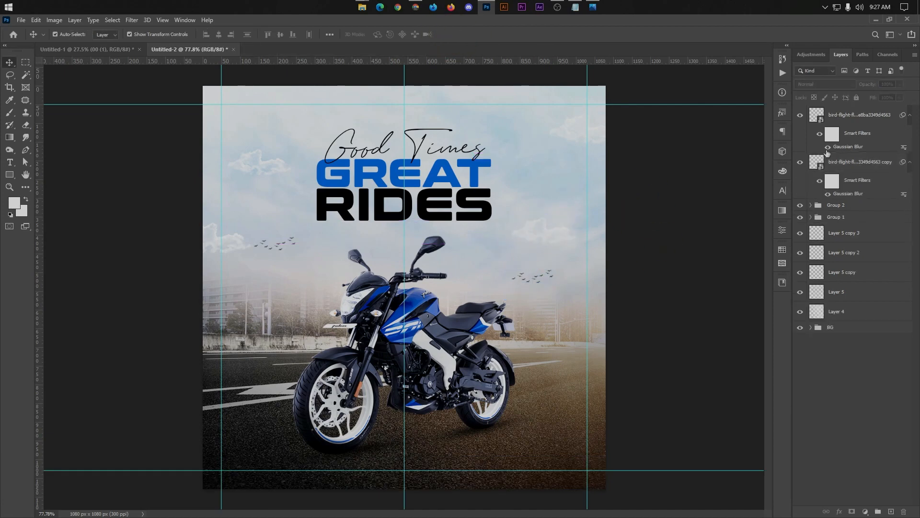
Step: Raise the duplicated bird flock slightly so its centre sits at about X 880 px, Y 492 px
click(869, 120)
click(864, 163)
key(ctrl+t)
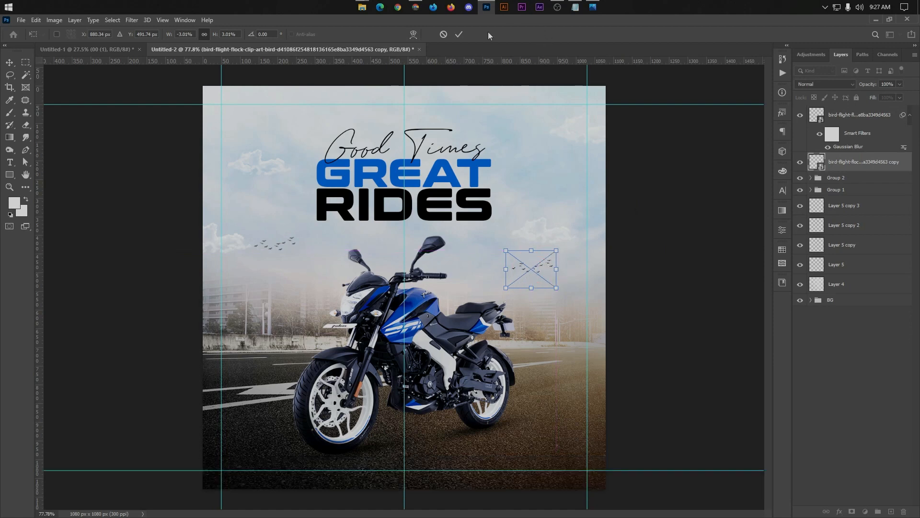
click(458, 34)
Step: Move the original bird flock beside the left-edge cloud about 13 px right and 18 px down
click(875, 120)
key(ctrl+t)
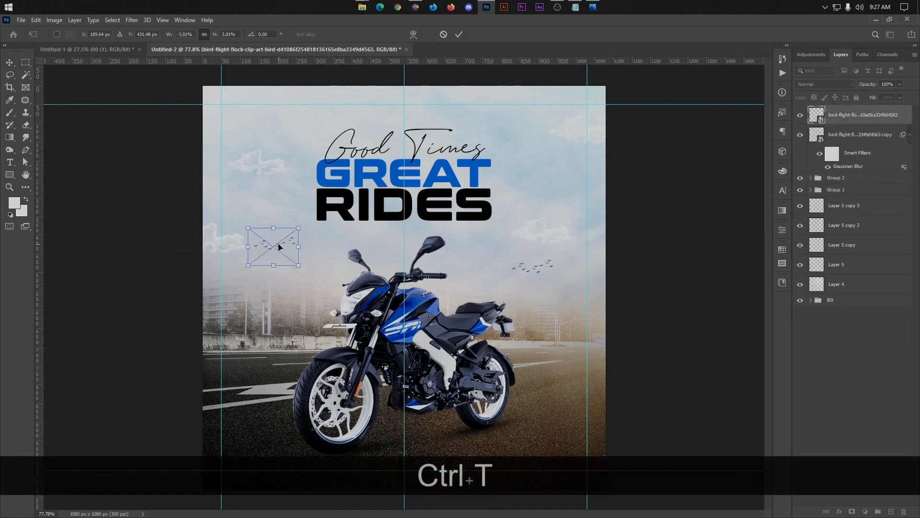
drag(278, 245, 287, 254)
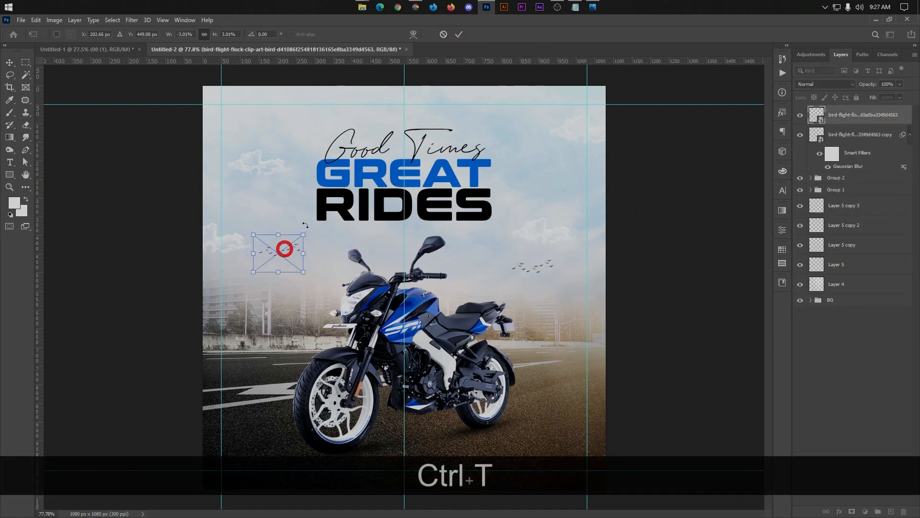
click(459, 34)
scroll(576, 162, down, 2)
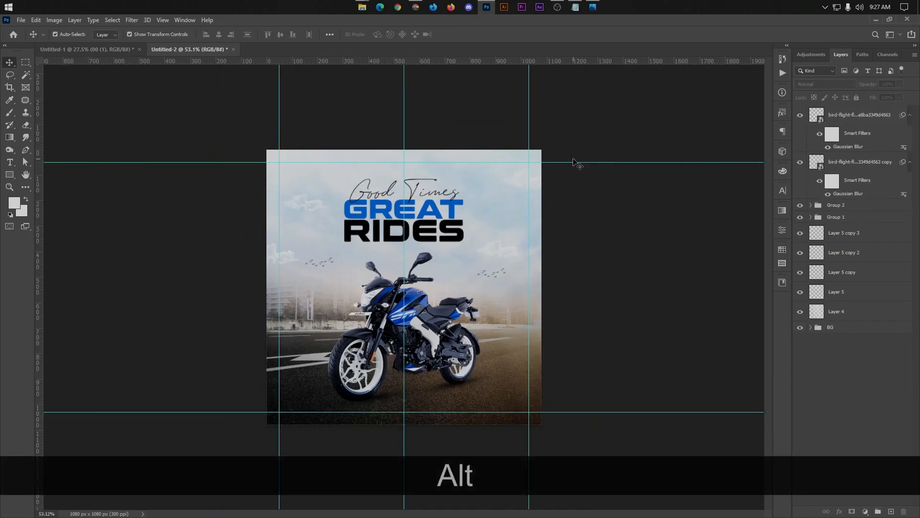
Step: Nudge the duplicated bird flock above the motorcycle's tail slightly upward
scroll(529, 251, up, 1)
click(849, 165)
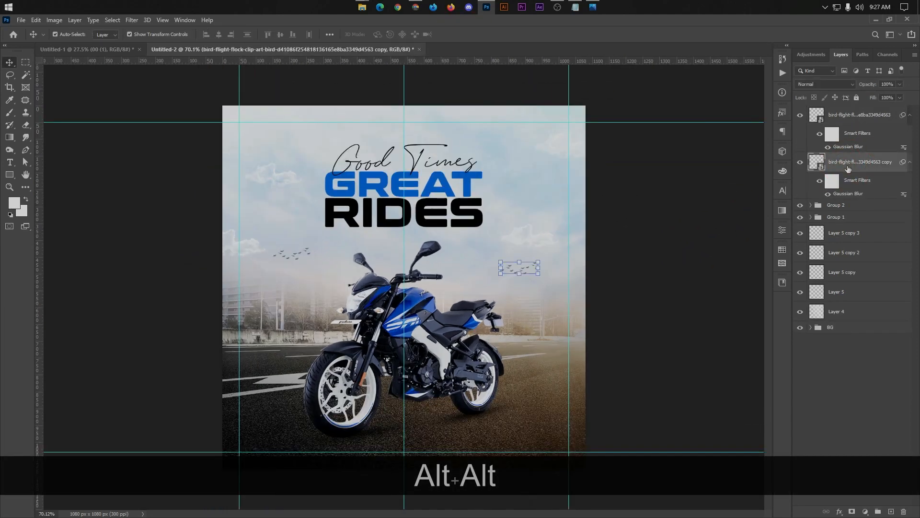
key(Up)
key(Up)
key(Up)
click(650, 242)
scroll(578, 225, down, 1)
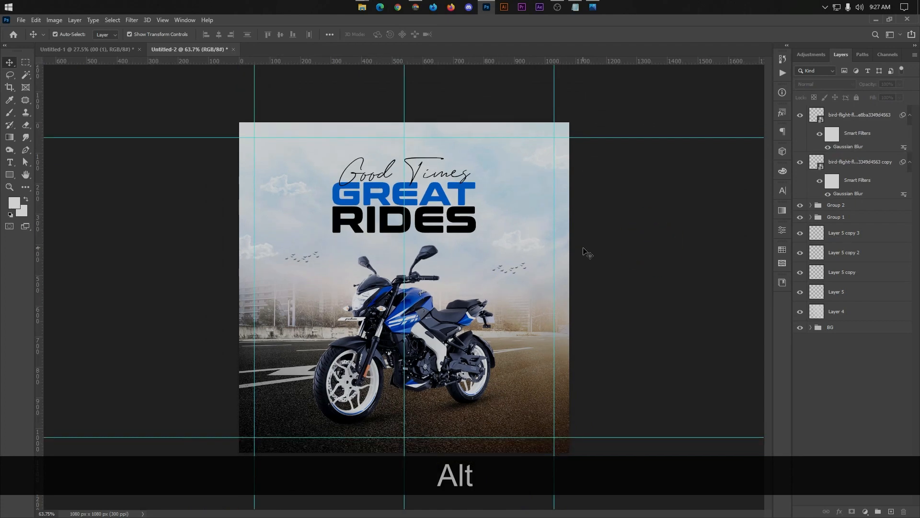
key(alt)
key(alt)
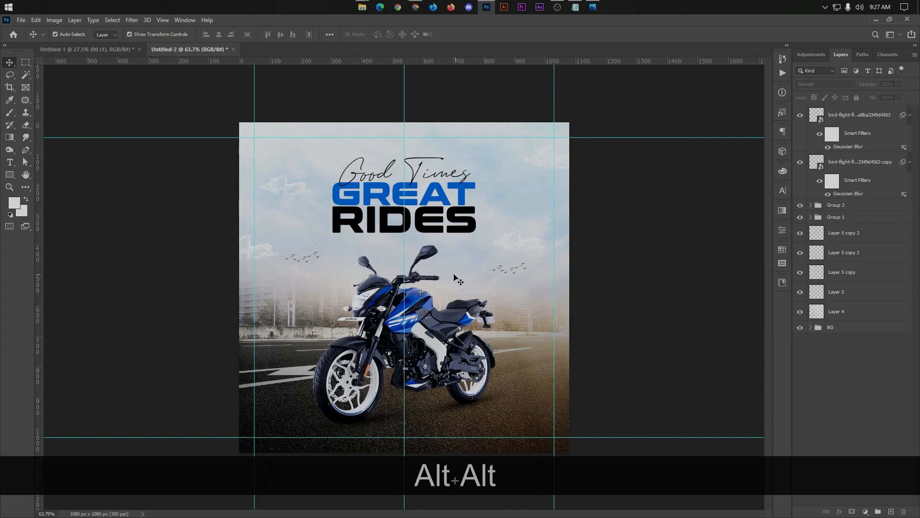
Step: Check the cloud above the motorcycle's tail by hiding and showing its layer
click(844, 163)
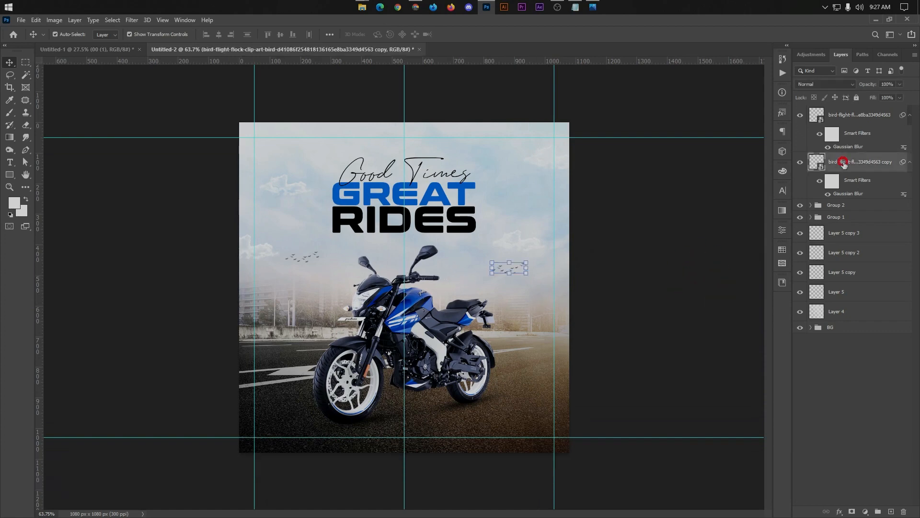
click(840, 240)
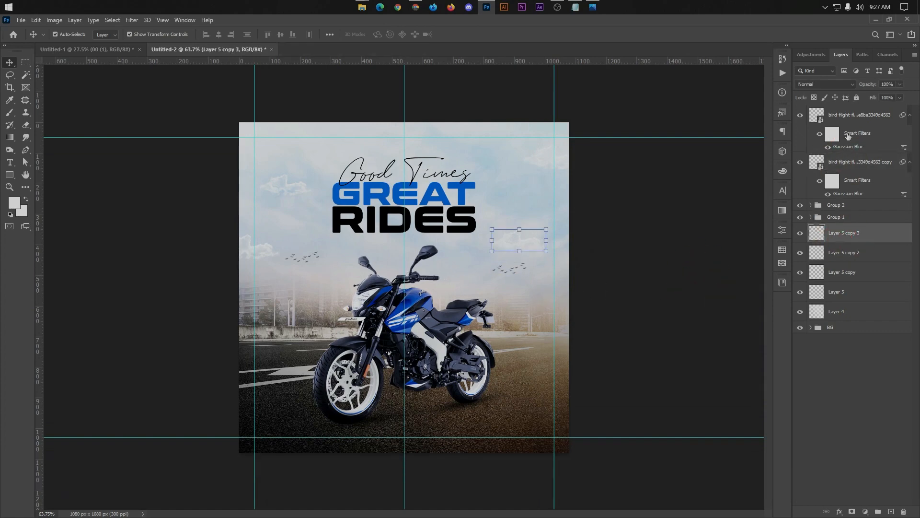
click(800, 233)
click(800, 234)
Step: Preview alternative blend modes, such as Exclusion and Subtract, on the light rays layer, keeping Soft Light
click(837, 312)
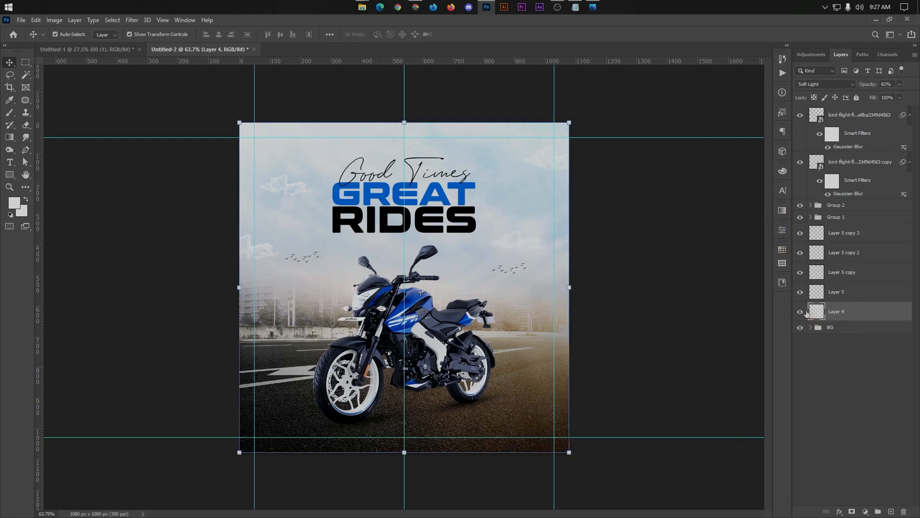
click(824, 85)
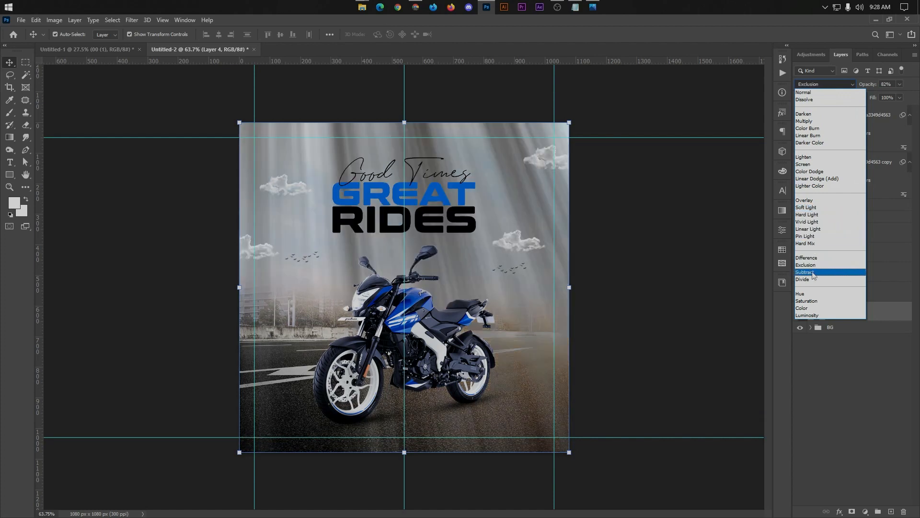
click(649, 278)
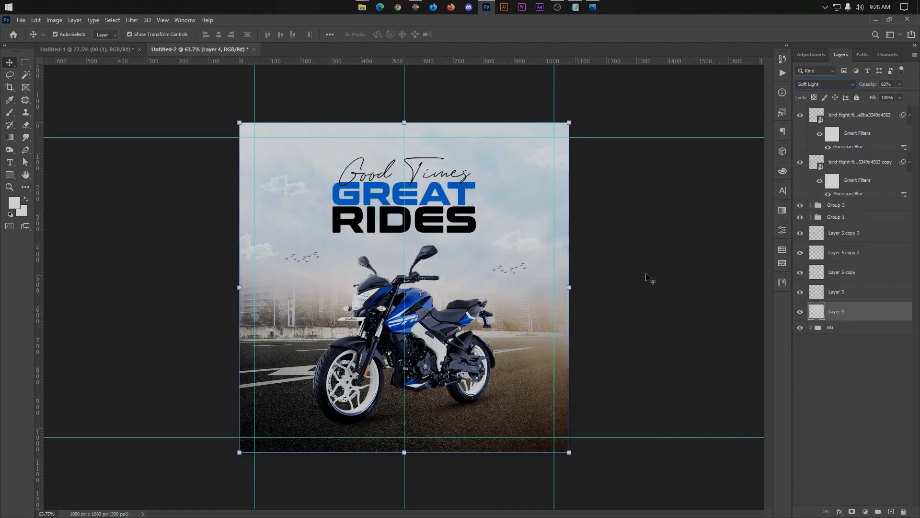
click(678, 240)
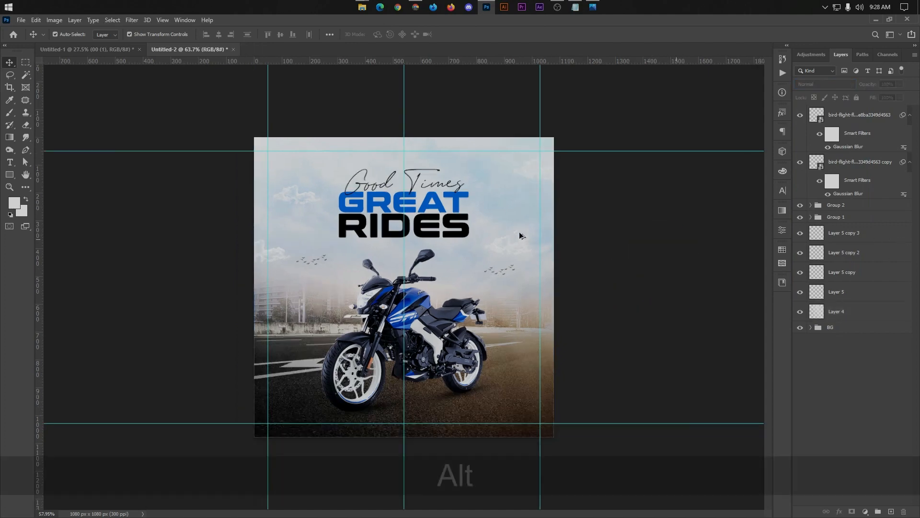
Step: Group the four cloud layers together with the light rays layer
click(836, 233)
shift+click(847, 309)
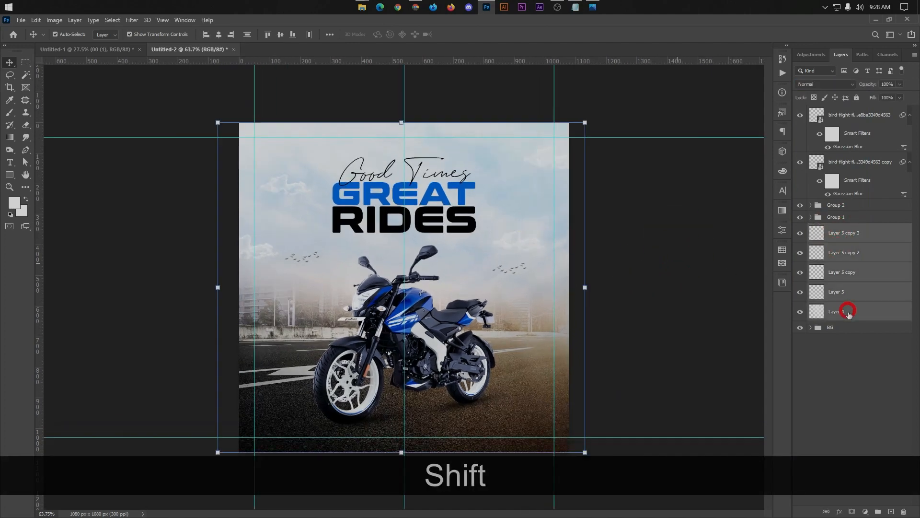
key(ctrl+shift+g)
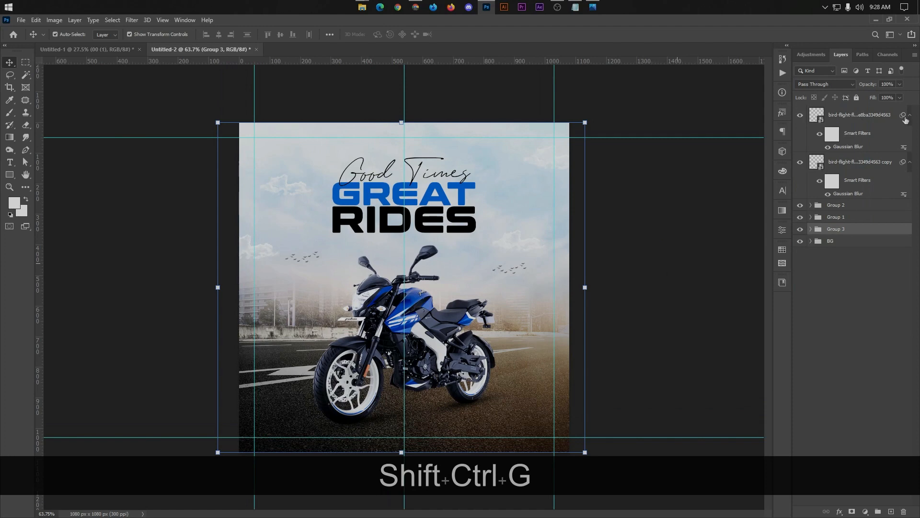
Step: Collapse the smart filters of both bird flock layers and group the two layers
click(910, 115)
click(911, 134)
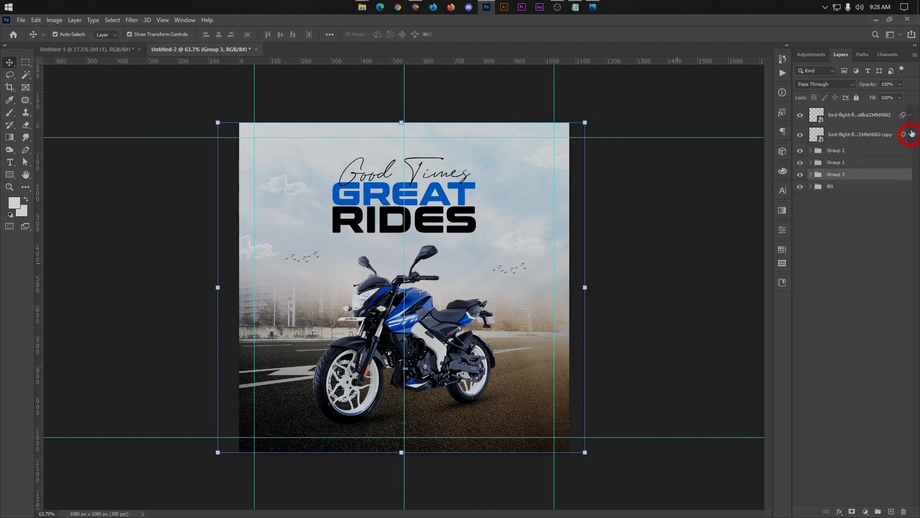
click(873, 118)
shift+click(867, 135)
key(ctrl+shift+g)
Step: Compare the poster with and without the clouds and light rays group
click(838, 152)
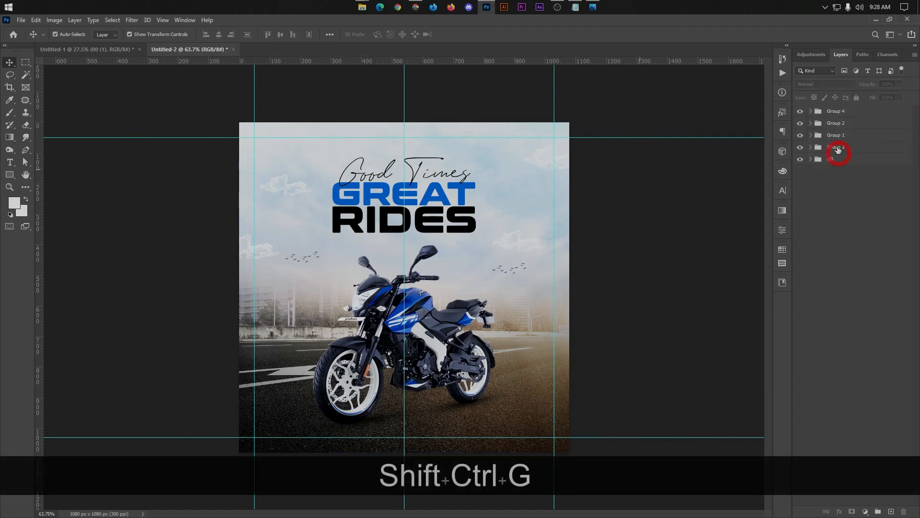
click(800, 147)
click(800, 146)
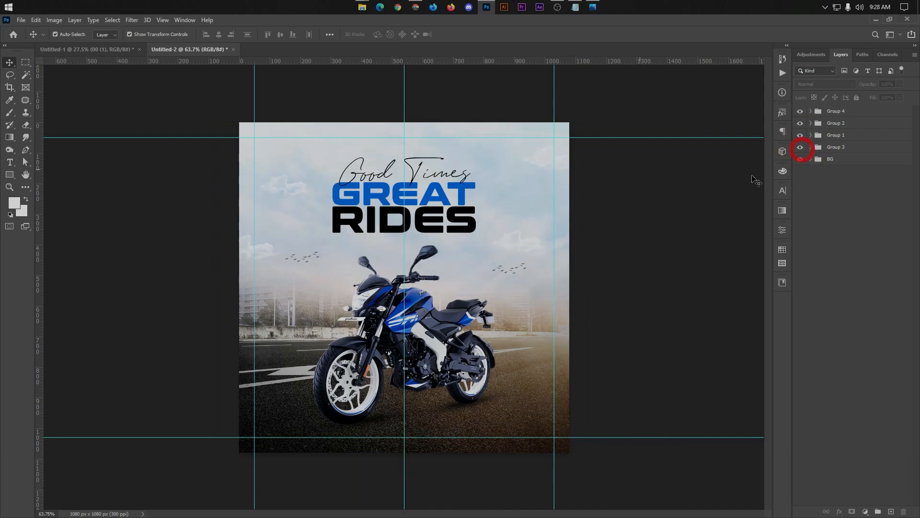
Step: Create a new empty layer between the clouds and light rays group and the BG group
click(824, 147)
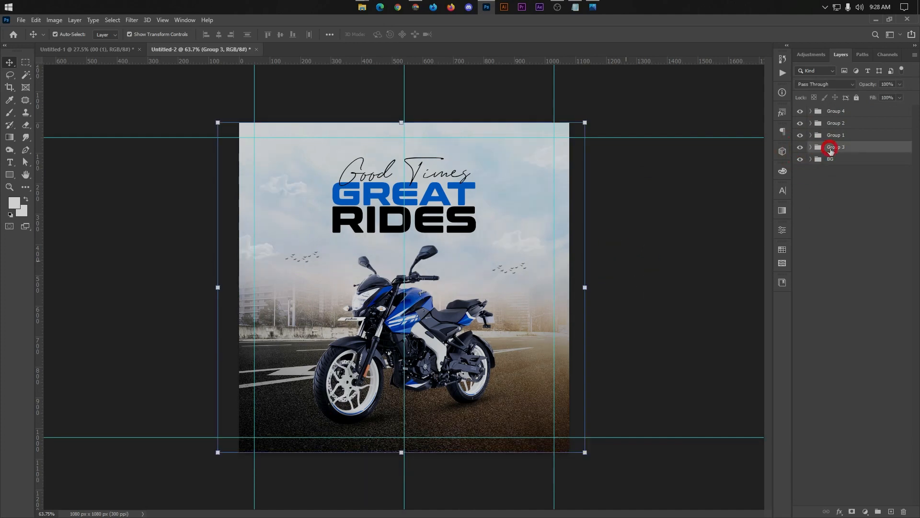
scroll(398, 311, up, 3)
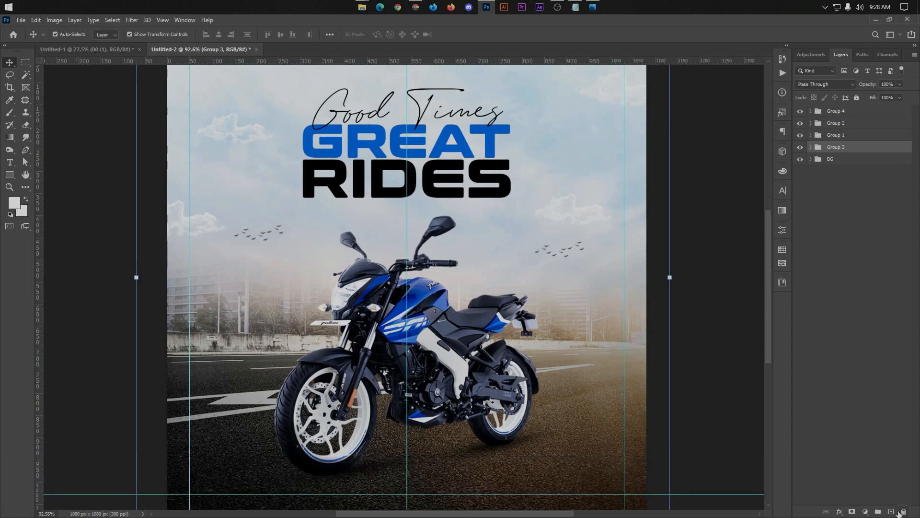
click(891, 511)
drag(834, 159, 832, 171)
Step: Set up the Brush tool with the Soft Round preset at 0% hardness and a size of 800 px
click(9, 112)
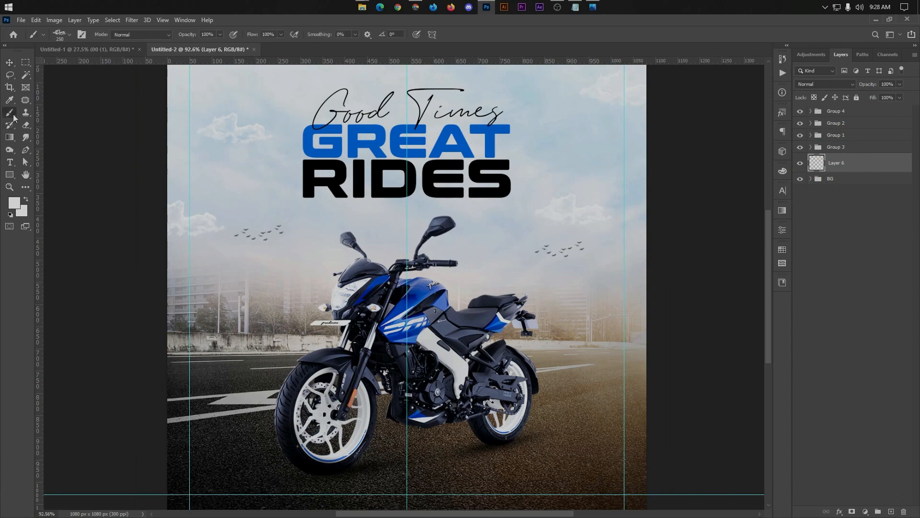
click(67, 38)
click(81, 124)
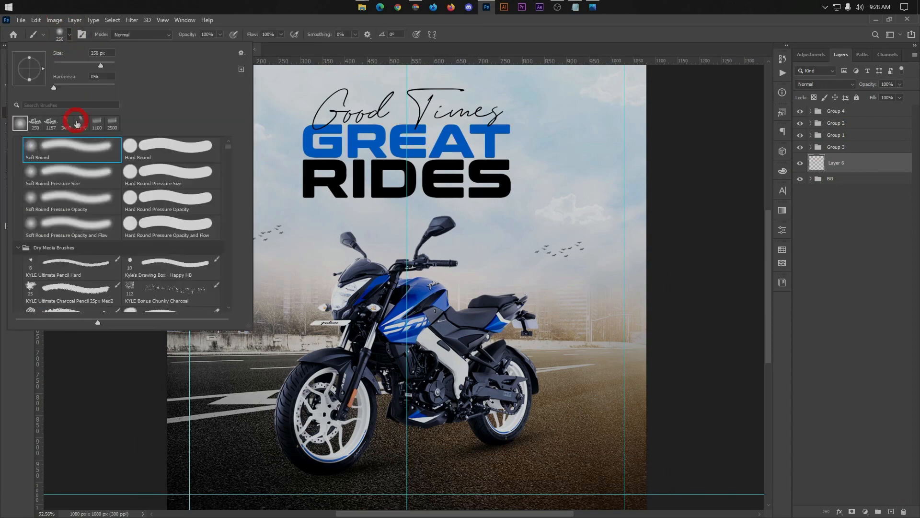
key(Return)
scroll(332, 254, down, 3)
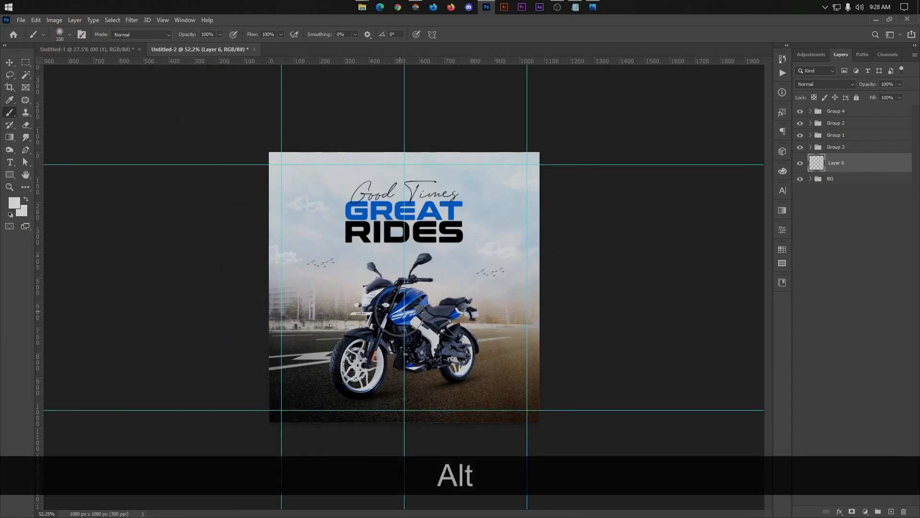
key(bracketright)
key(bracketright)
key(bracketright)
key(bracketright)
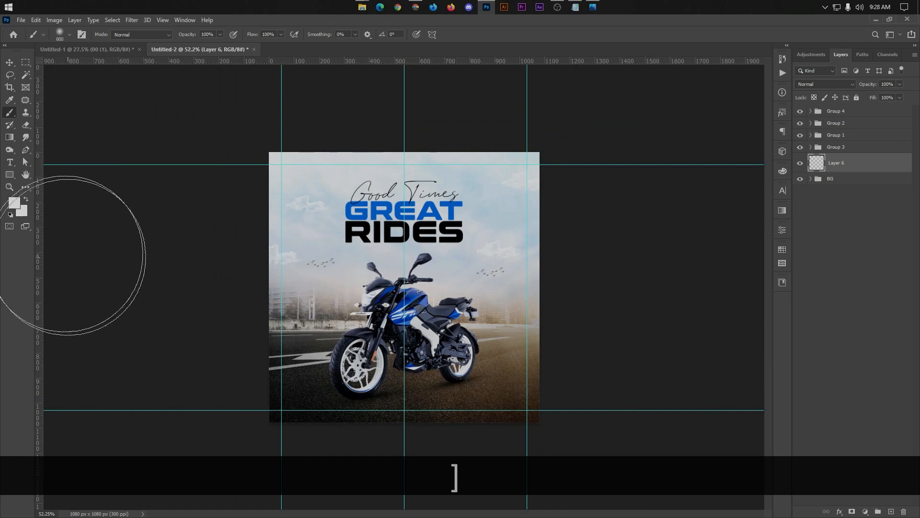
Step: Set the foreground colour to the headline's blue, #006ae3, sampled from the word GREAT
click(14, 202)
click(396, 210)
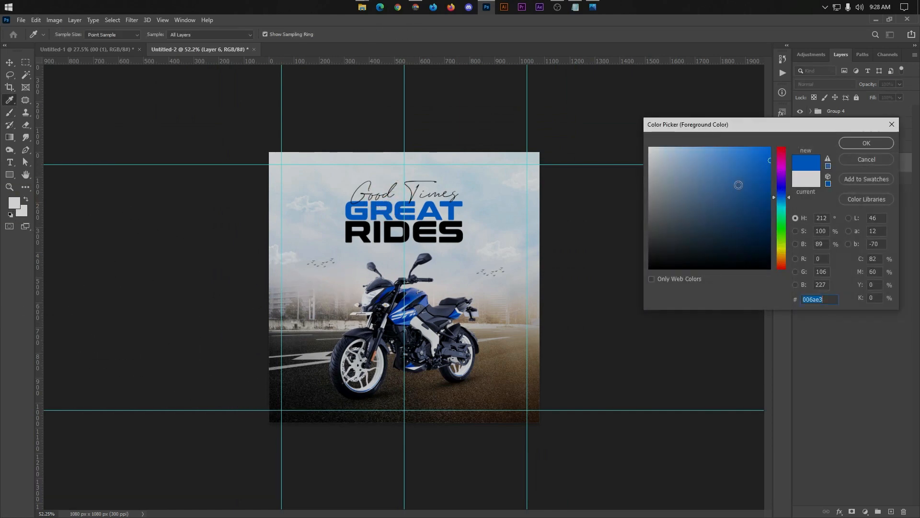
click(877, 144)
Step: Enlarge the soft brush to 1100 px and paint one blue glow over the poster's lower-left corner on the new layer
key(bracketright)
key(bracketright)
key(bracketright)
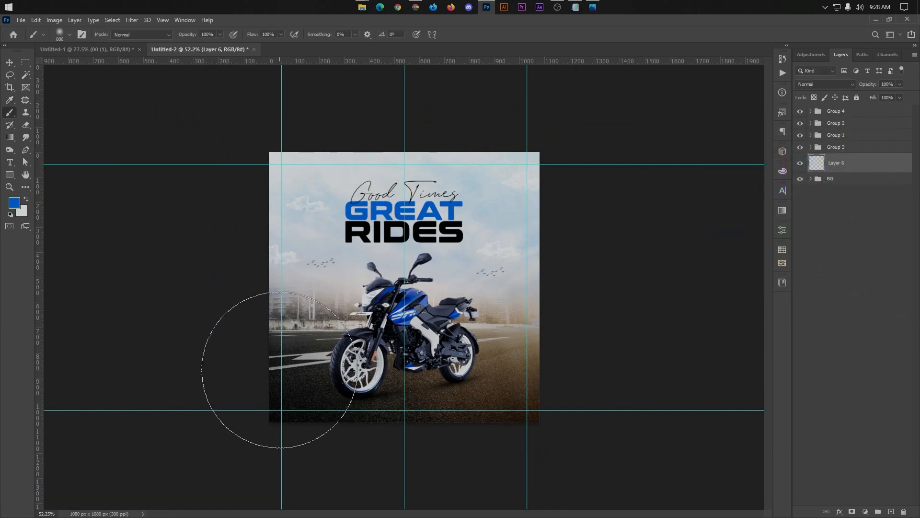
key(bracketleft)
key(bracketleft)
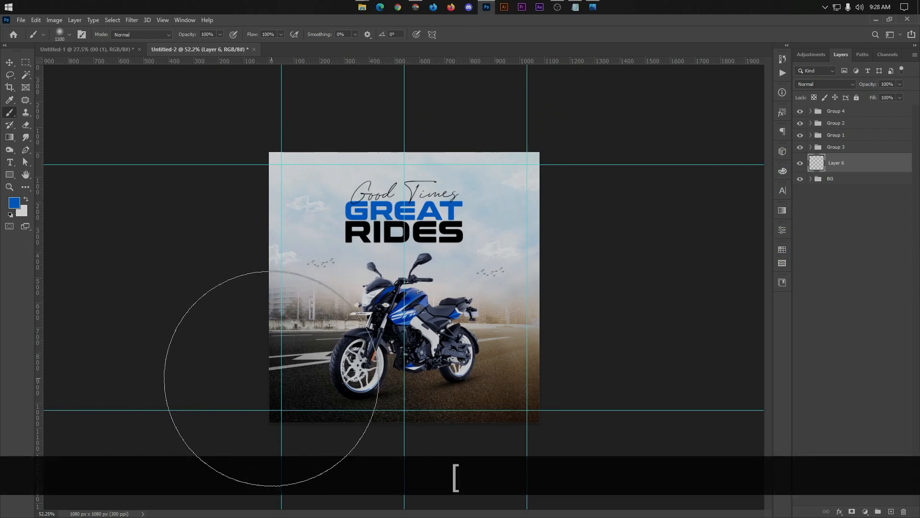
key(bracketright)
click(277, 375)
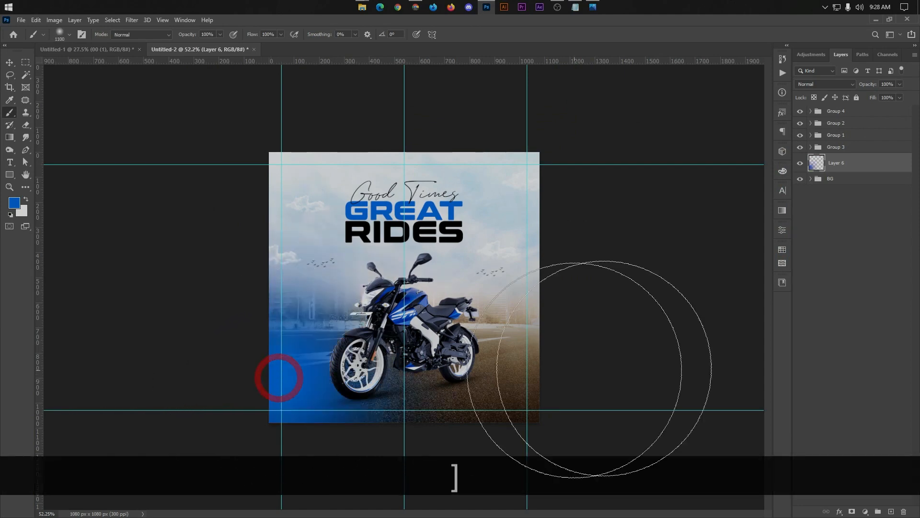
Step: Set the blue glow layer's blend mode to Screen and its opacity to 33%
scroll(731, 355, up, 1)
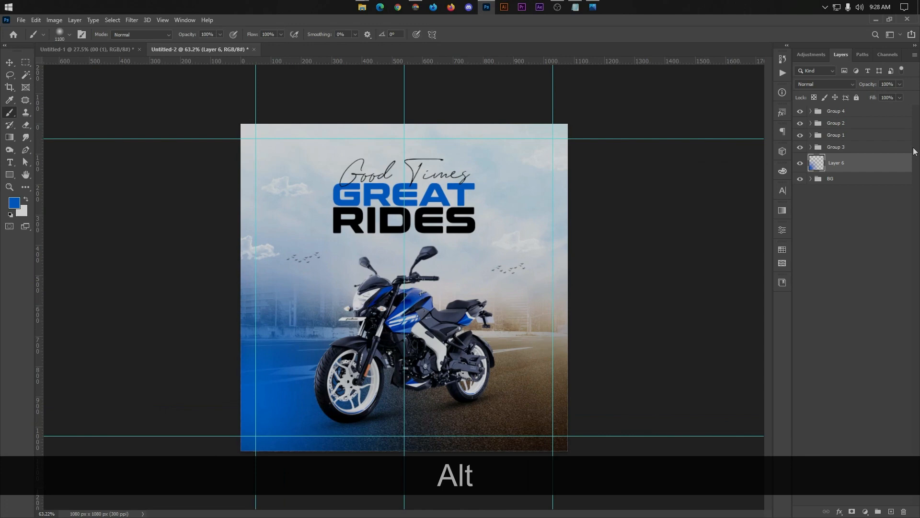
click(837, 92)
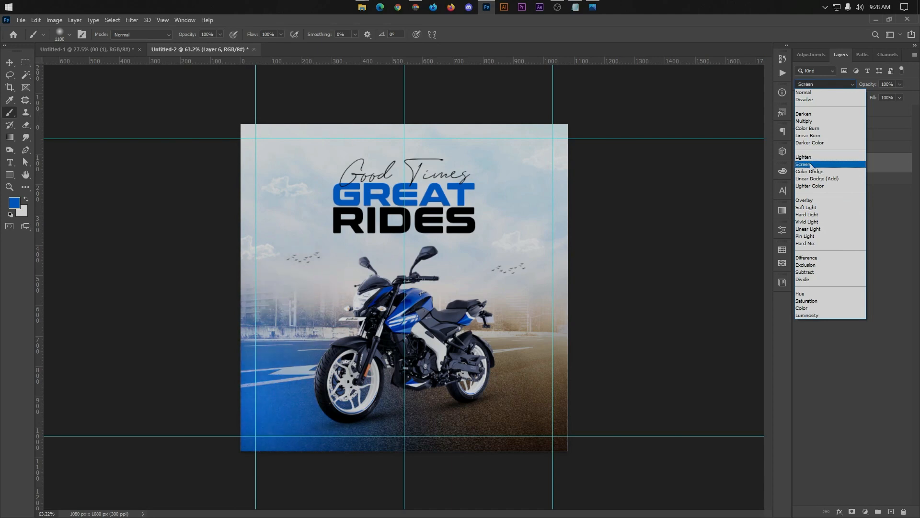
click(811, 165)
click(900, 84)
click(875, 96)
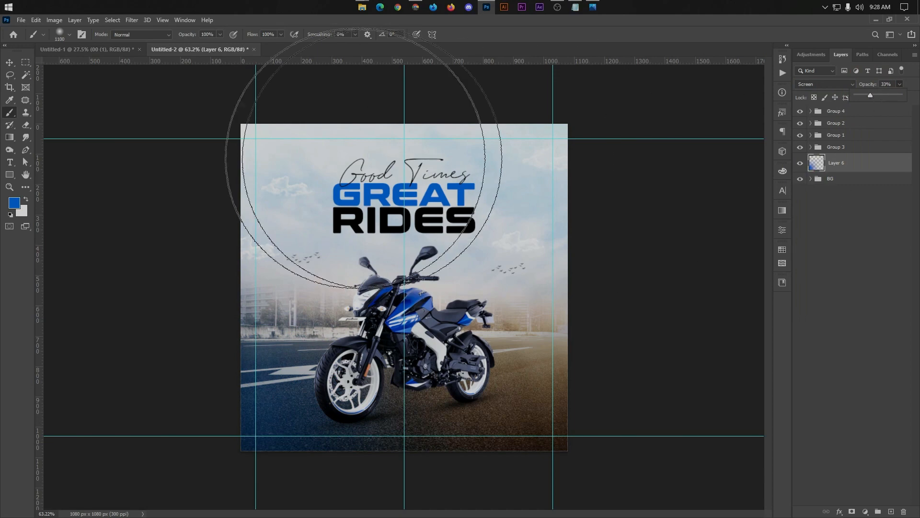
click(6, 64)
scroll(389, 281, up, 3)
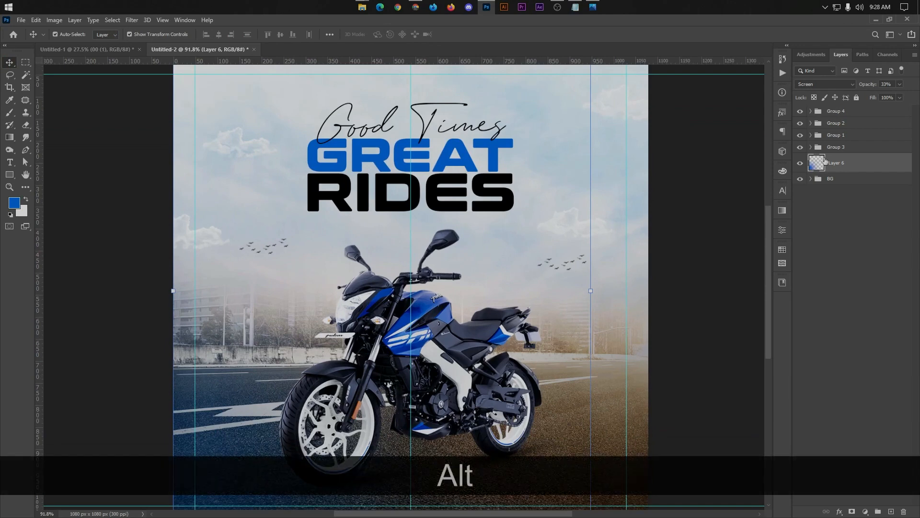
Step: Recolour the headline word RIDES from pure black to the dark grey #1e1e1e
click(487, 196)
click(782, 190)
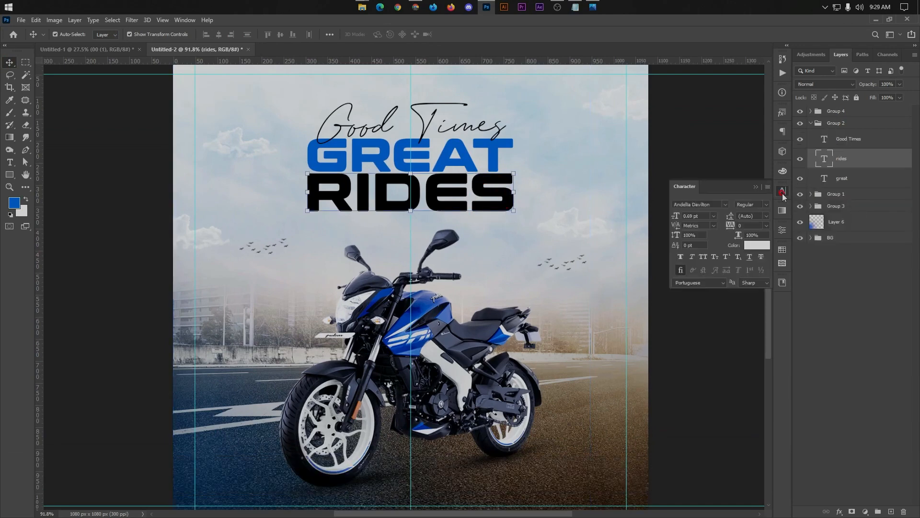
click(754, 249)
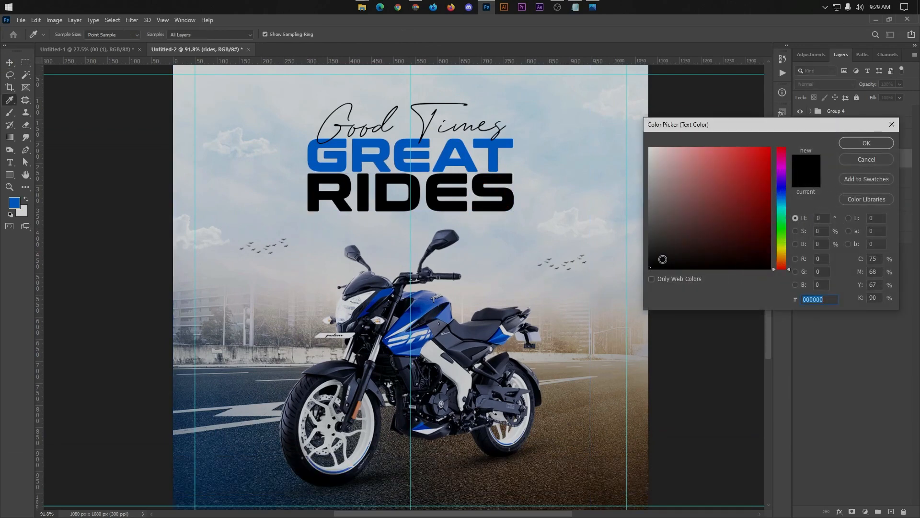
click(650, 262)
click(648, 249)
mouse_move(669, 250)
mouse_down()
mouse_move(645, 250)
mouse_move(653, 244)
mouse_move(638, 255)
mouse_up()
click(867, 143)
click(700, 156)
scroll(562, 155, down, 3)
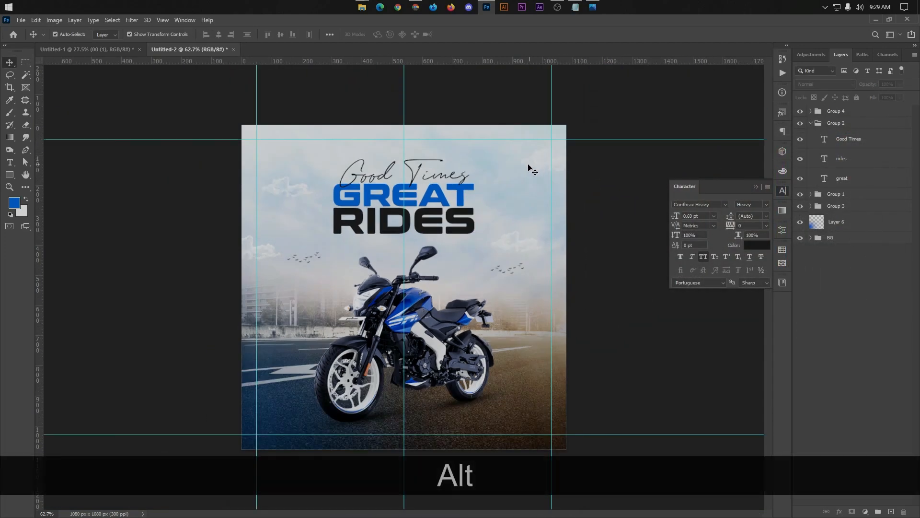
click(403, 213)
click(753, 246)
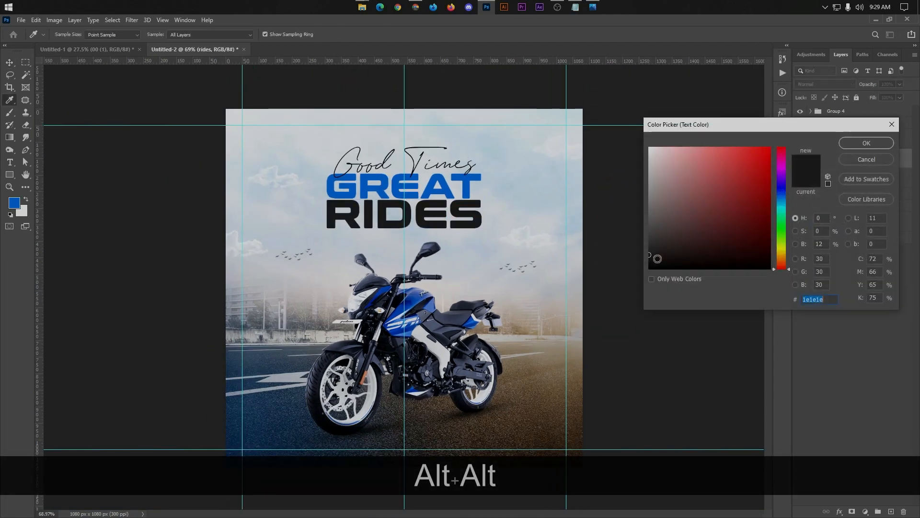
click(866, 142)
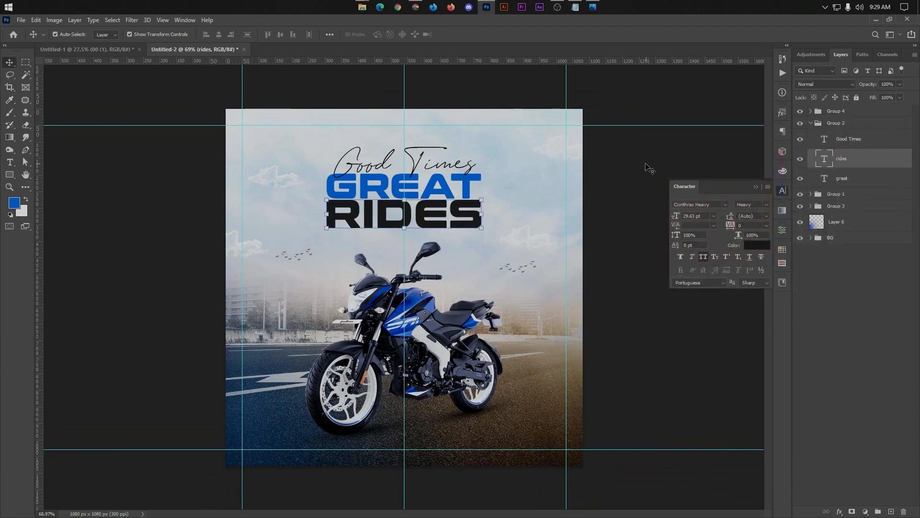
scroll(555, 148, down, 1)
Step: Collapse the group holding the headline layers and rename it Text
click(811, 123)
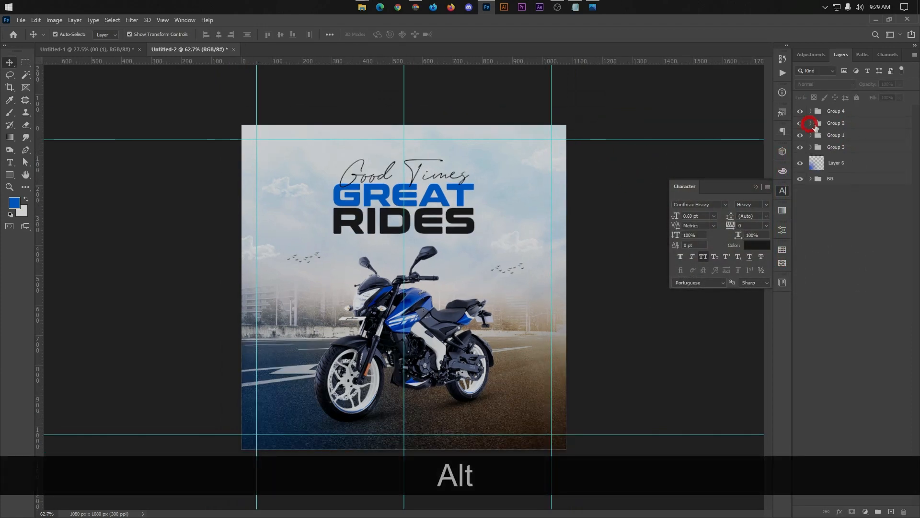
double_click(836, 123)
text(Text)
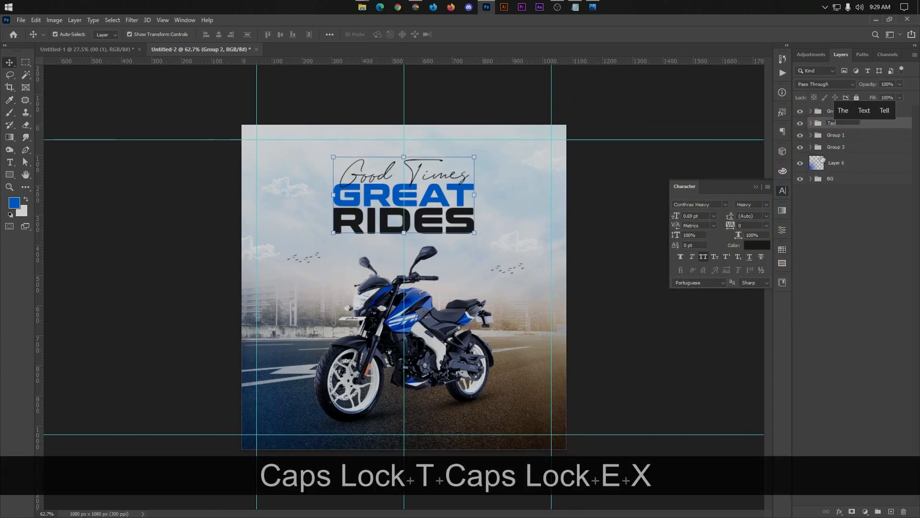
click(868, 126)
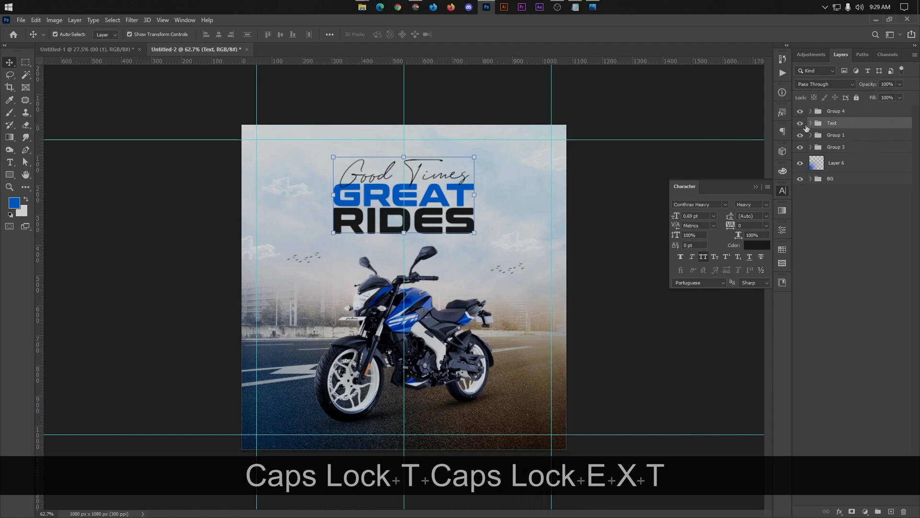
Step: Move the Text group up by ten small nudges, keeping it horizontally centred on the poster
key(ctrl+t)
key(Up)
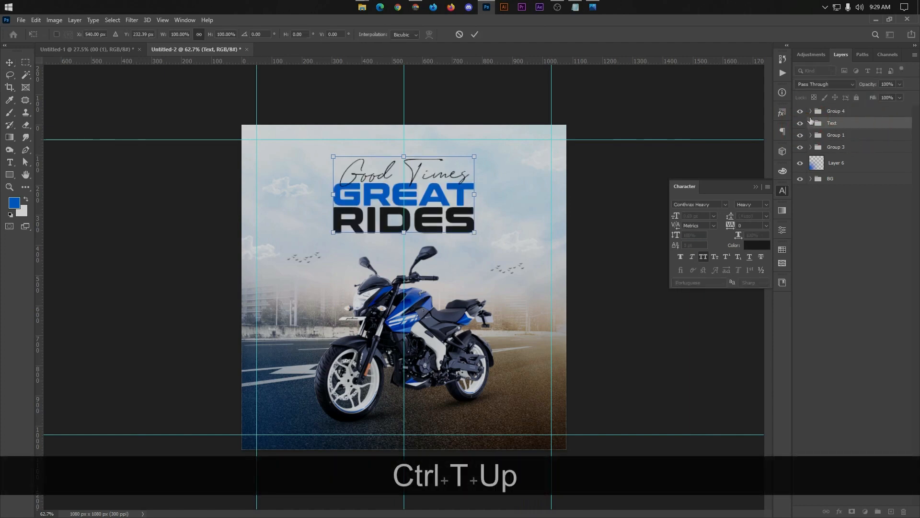
key(Up)
key(Up)
key(Up)
key(Up)
key(Up)
key(Up)
key(Up)
key(Up)
key(Up)
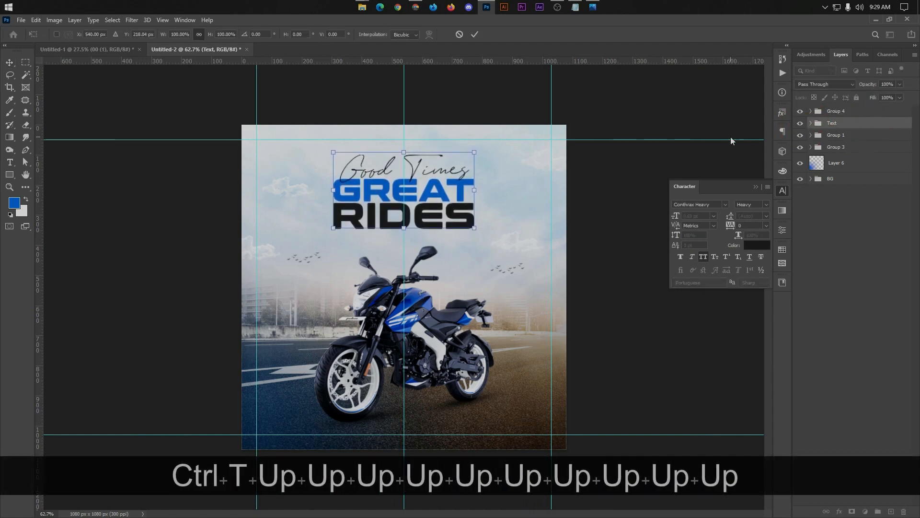
scroll(483, 212, up, 1)
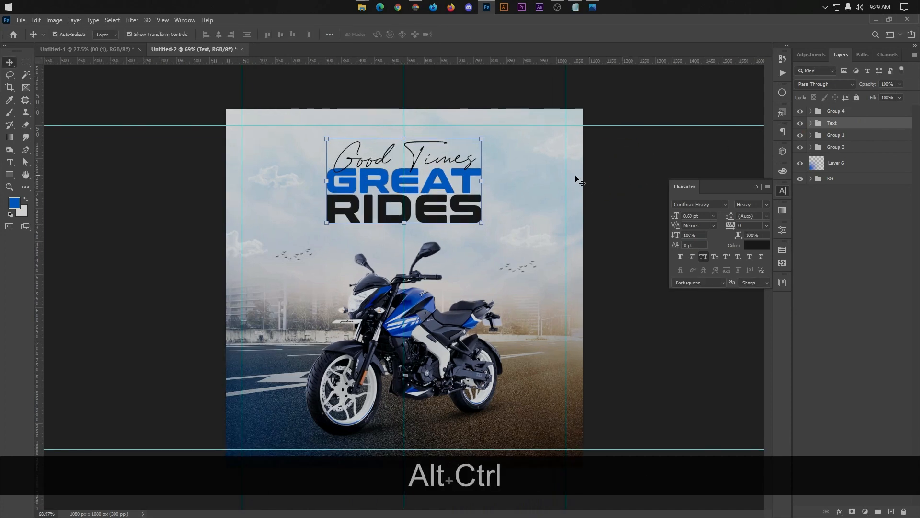
Step: Scale the Text group from its centre to about 486 x 264 px and nudge it down five small steps
key(ctrl+alt+t)
mouse_move(486, 136)
mouse_down()
mouse_move(477, 147)
mouse_move(485, 140)
mouse_up()
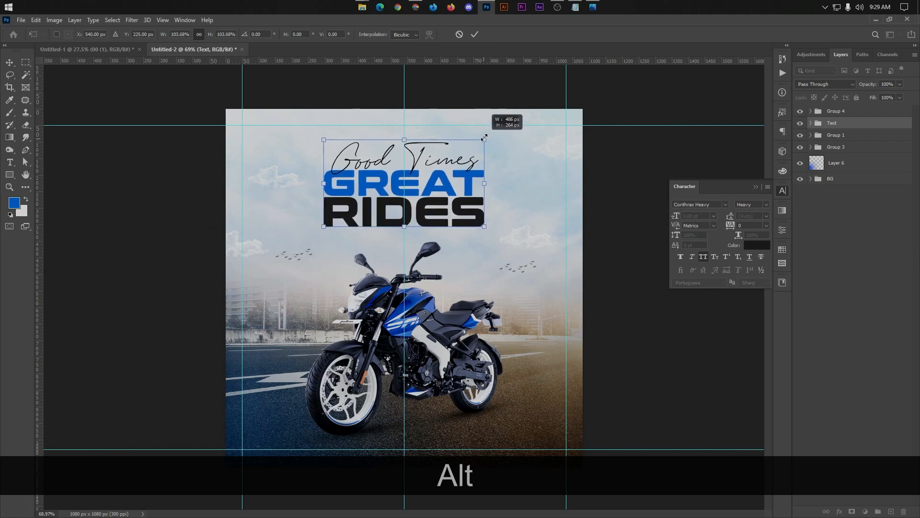
click(475, 34)
key(Down)
key(Down)
key(Down)
key(Down)
key(Down)
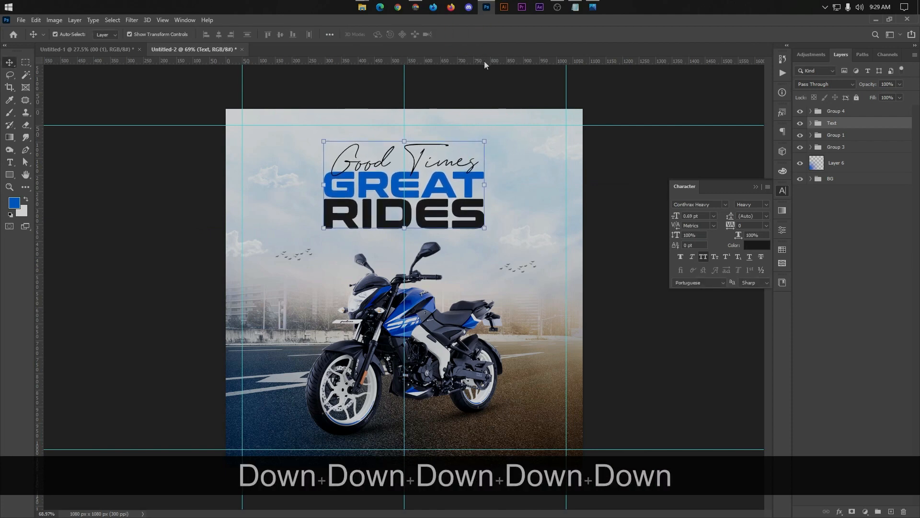
click(658, 173)
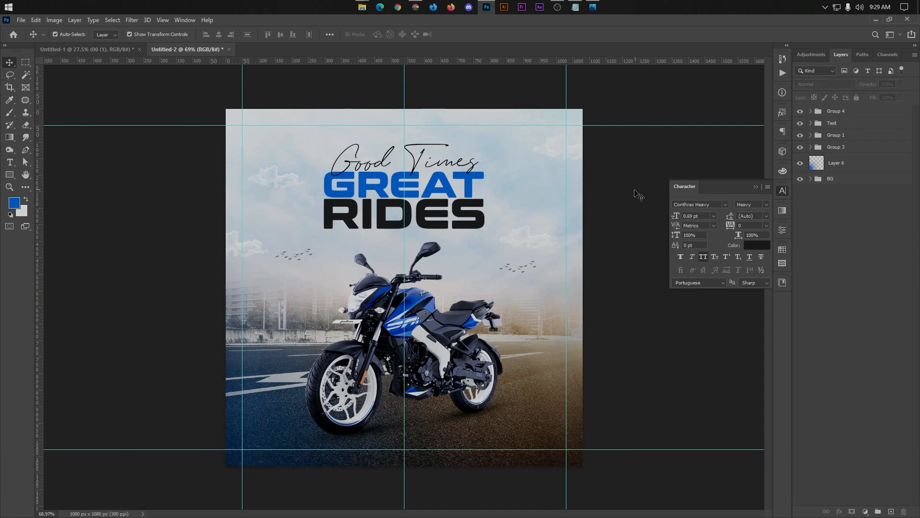
alt+scroll(519, 209, down, 3)
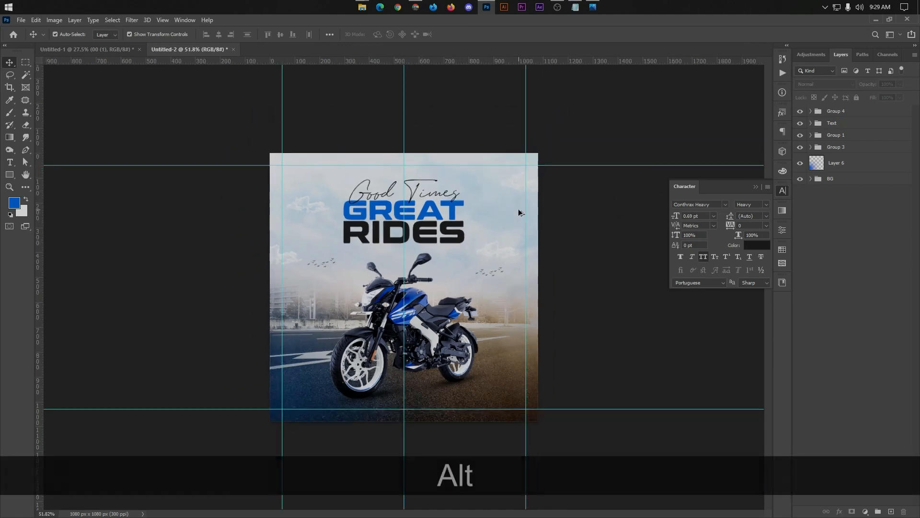
click(755, 187)
Step: Add a Levels adjustment above Group 4 with the black input level at 11, and delete its layer mask
click(836, 111)
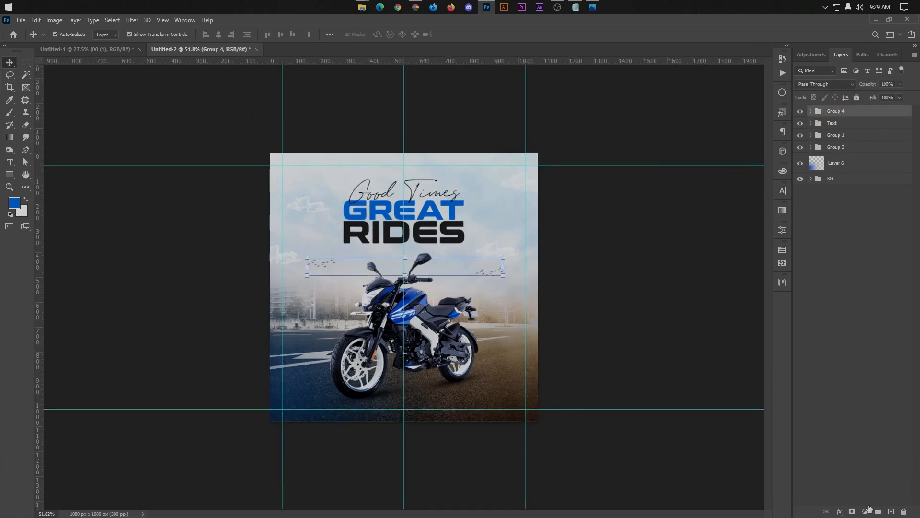
click(867, 510)
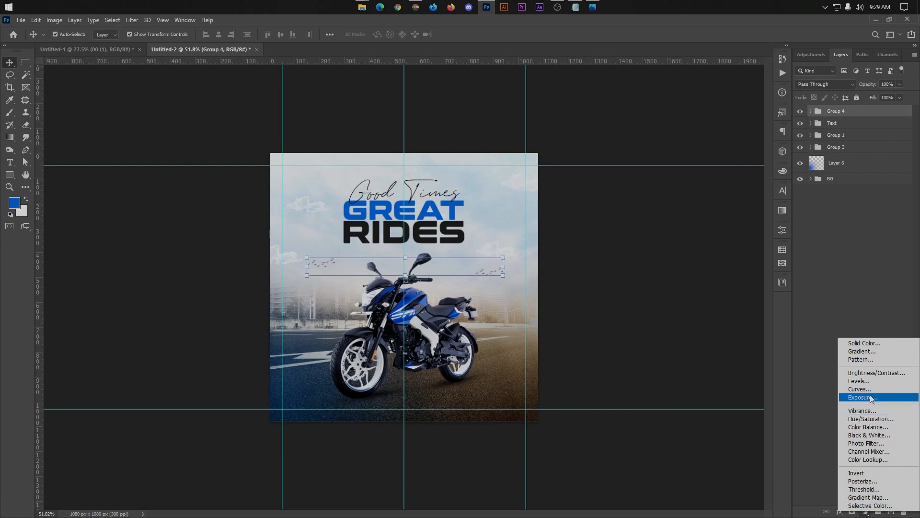
click(858, 381)
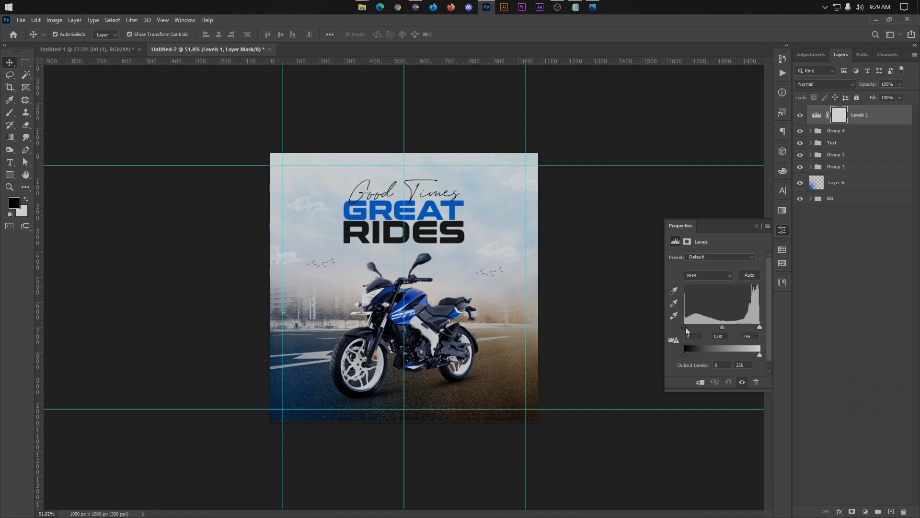
drag(685, 327, 695, 327)
scroll(422, 275, up, 3)
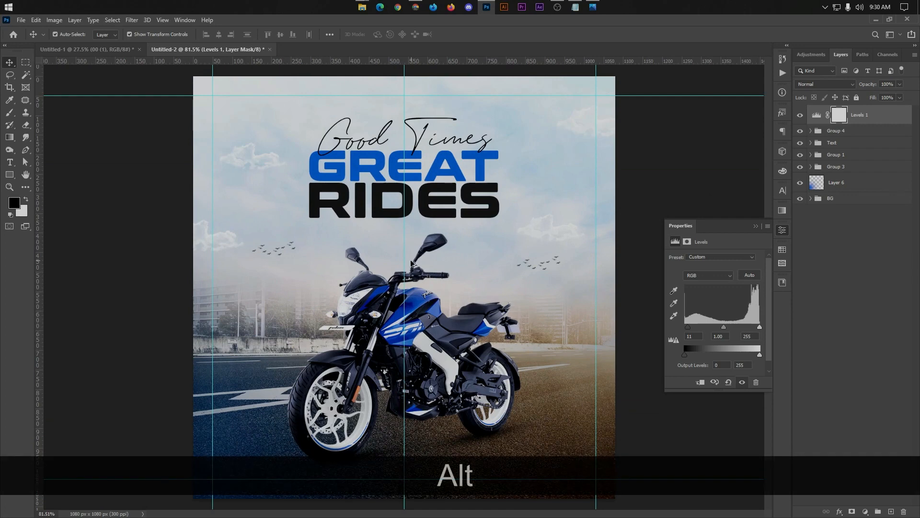
scroll(414, 266, down, 1)
click(756, 226)
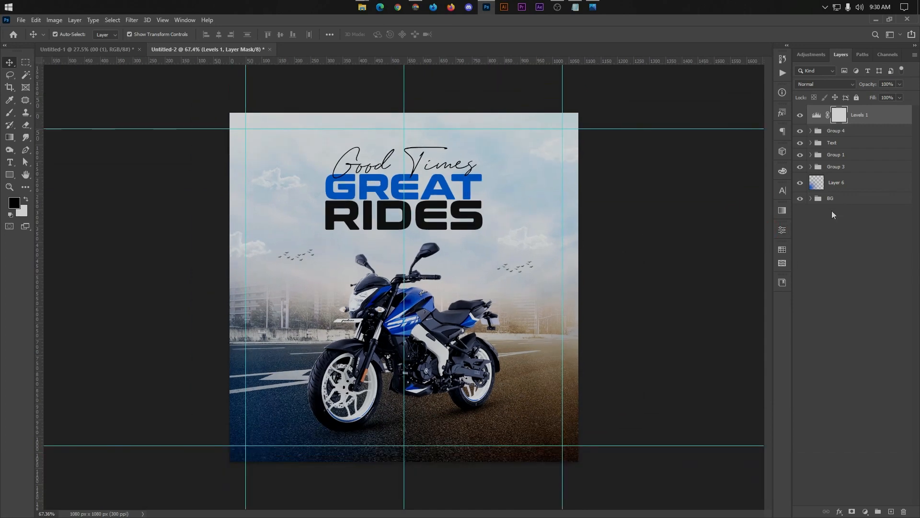
key(BackSpace)
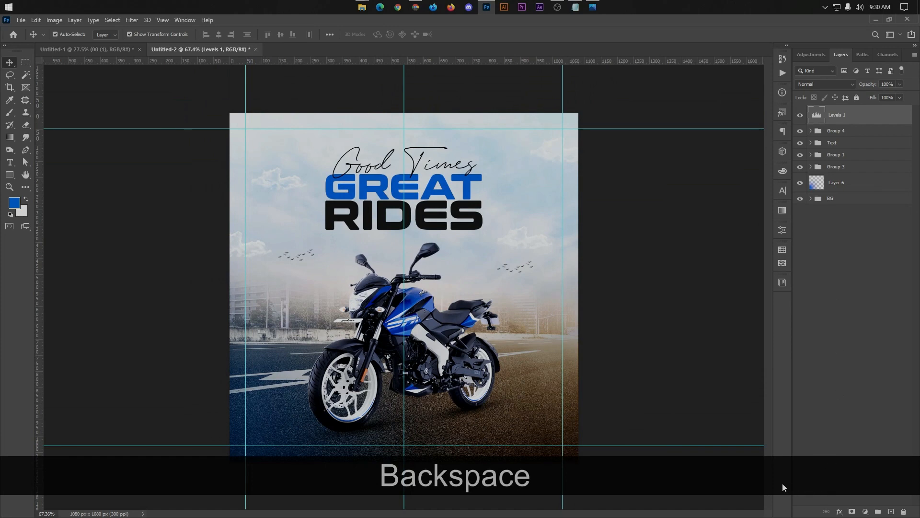
Step: Add a Color Lookup adjustment above the Levels layer, try the 2Strip.look LUT and settle on 3Strip.look
click(866, 512)
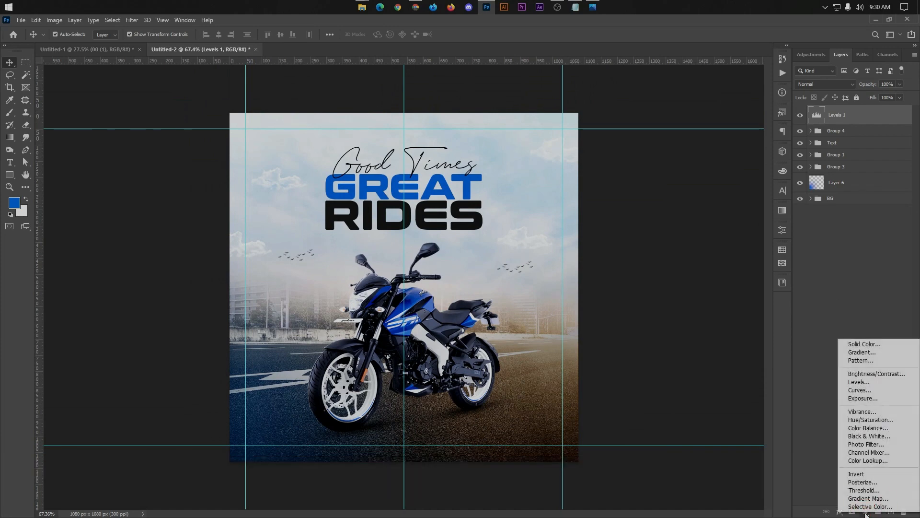
click(867, 461)
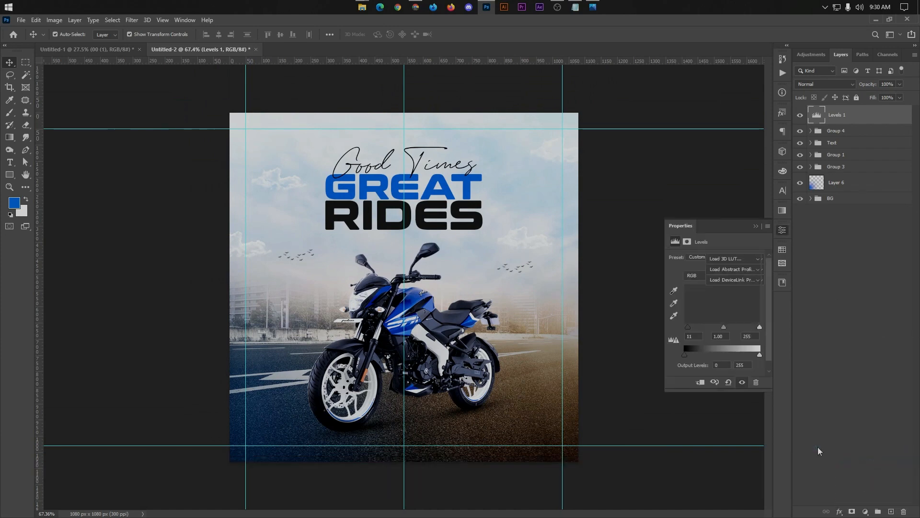
click(733, 261)
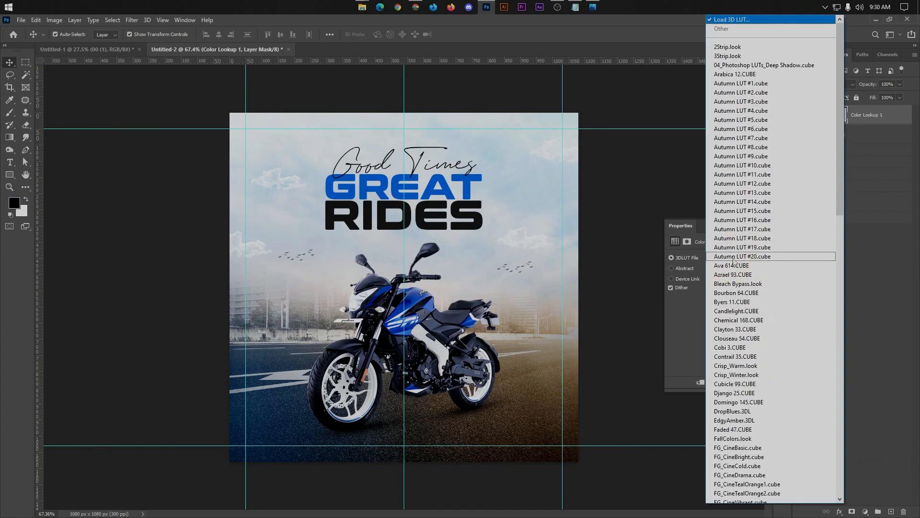
click(733, 54)
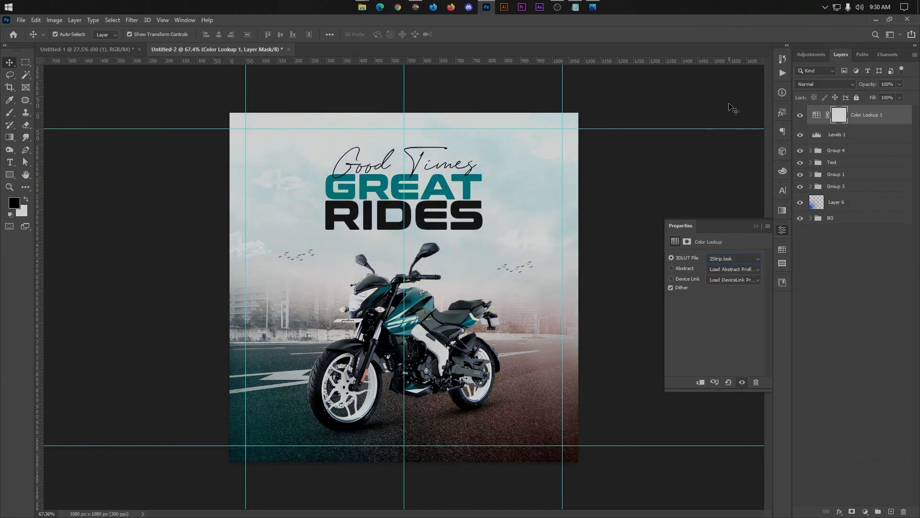
click(722, 259)
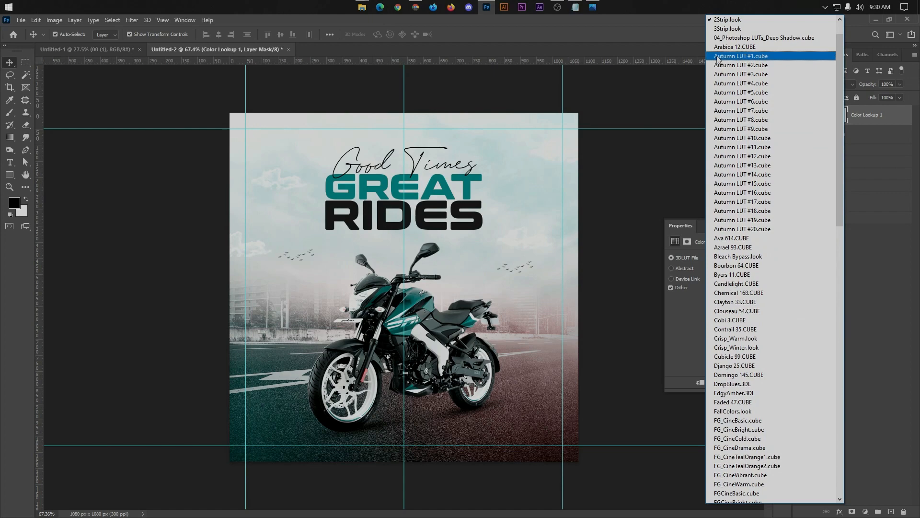
click(721, 28)
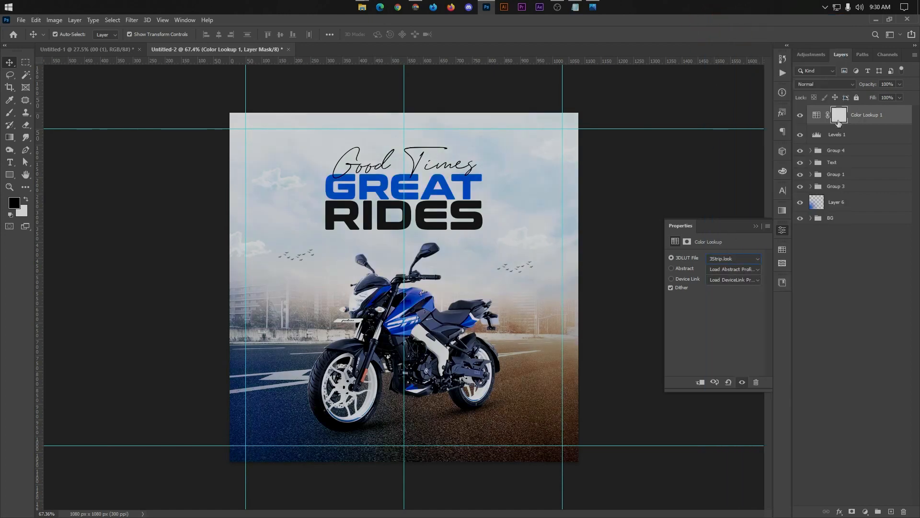
Step: Delete the Color Lookup layer's mask, lower its opacity to 51% and compare the poster with and without it
key(BackSpace)
key(BackSpace)
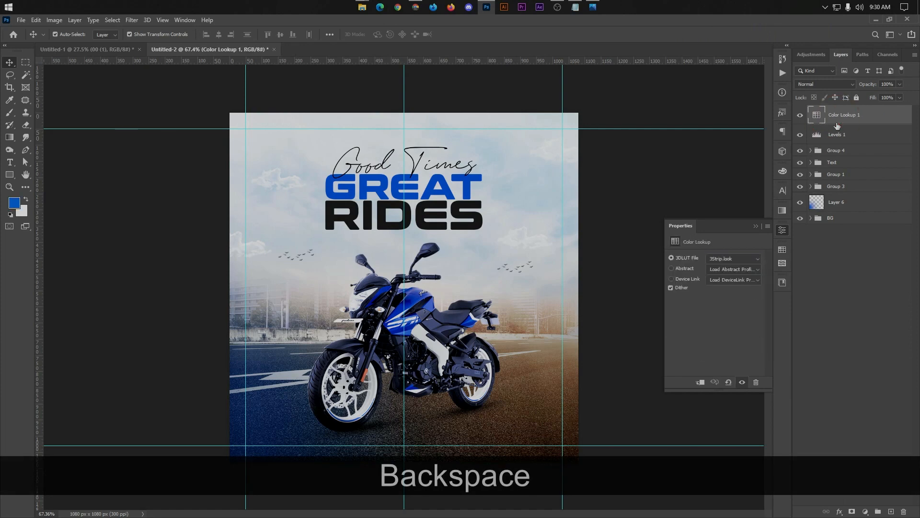
click(900, 84)
drag(873, 93, 878, 93)
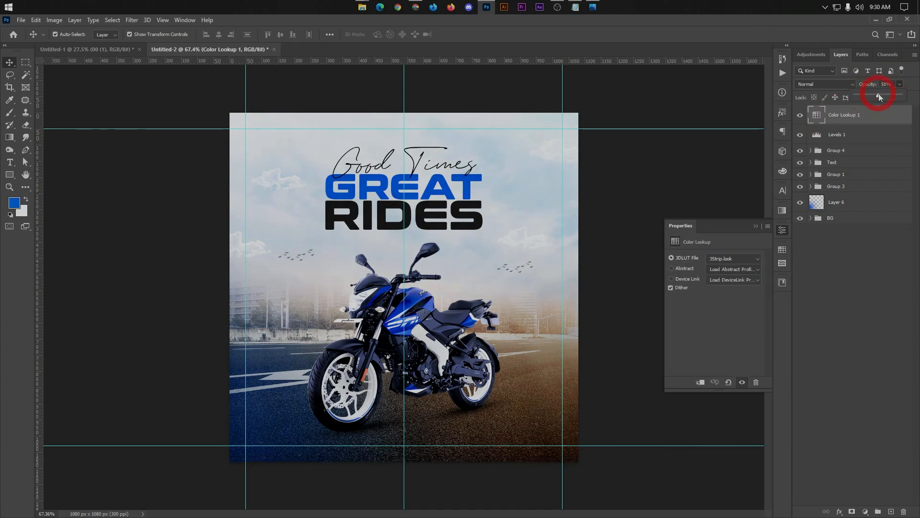
click(802, 118)
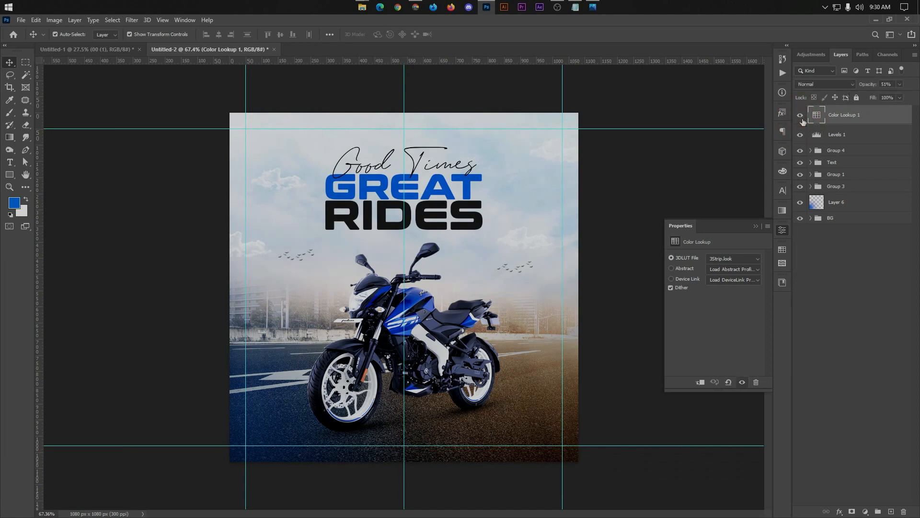
alt+click(495, 199)
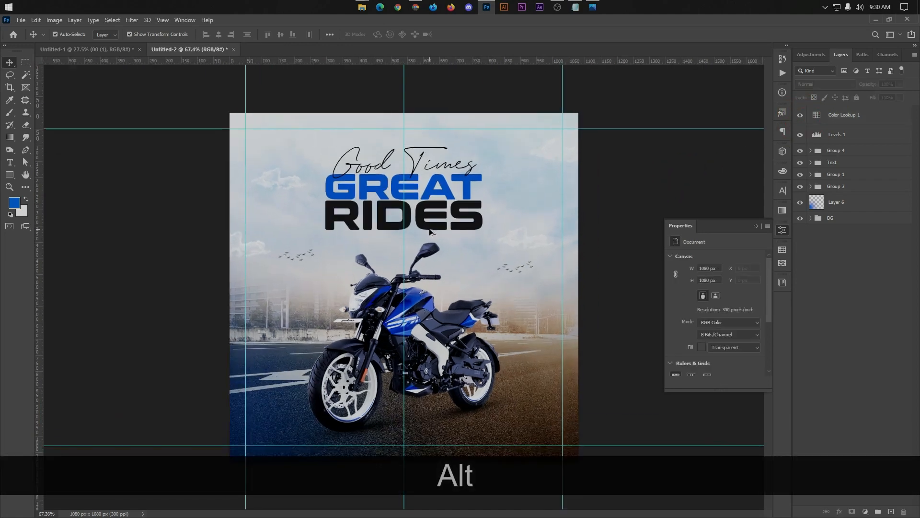
Step: Group the Levels and Color Lookup layers together and name the group Adjustments
click(848, 139)
shift+click(841, 115)
key(ctrl+g)
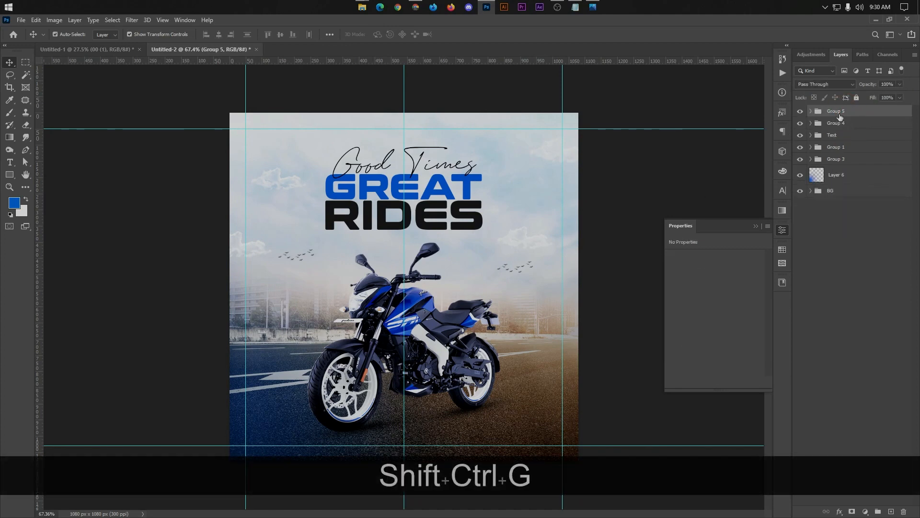
double_click(837, 111)
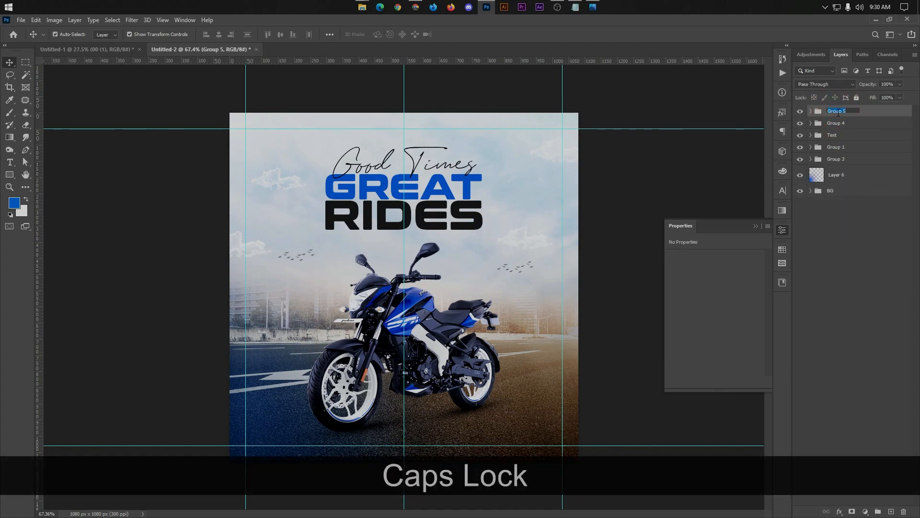
text(Adjust)
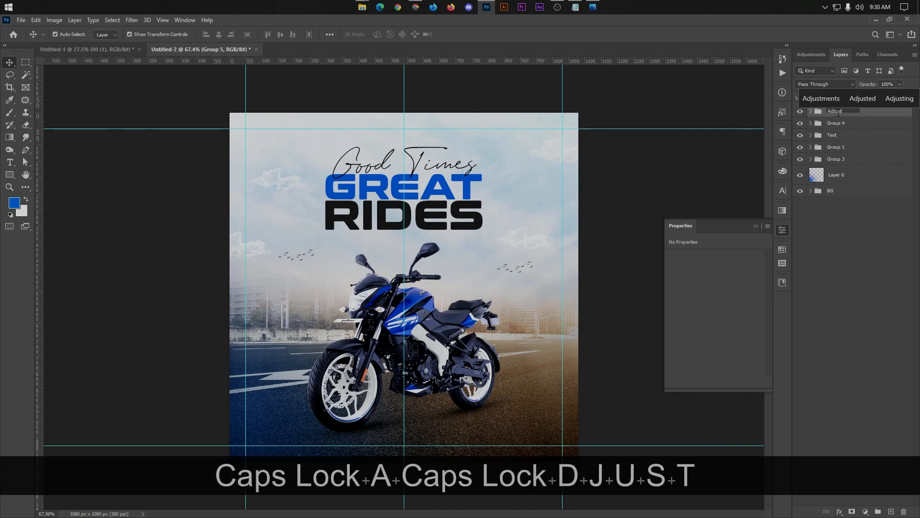
click(821, 98)
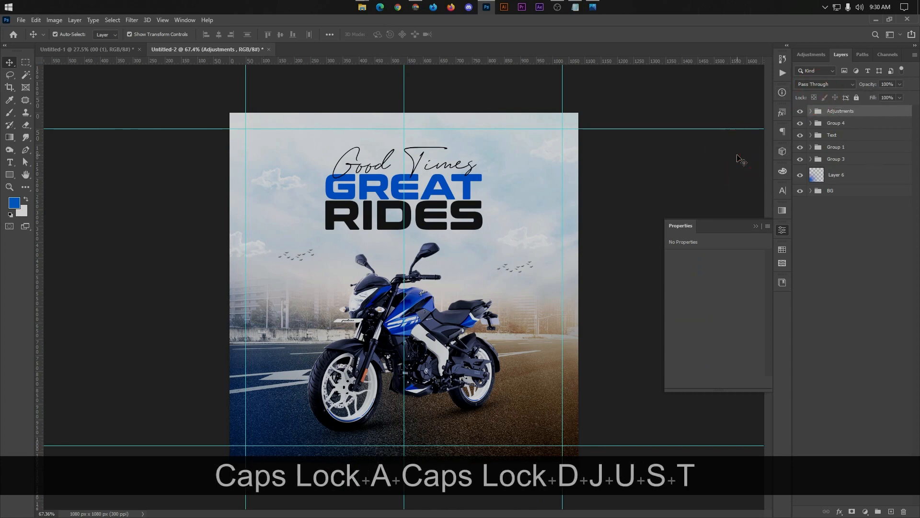
Step: Move Layer 6, the blue glow, into the BG group above its other layers and collapse the group
click(810, 190)
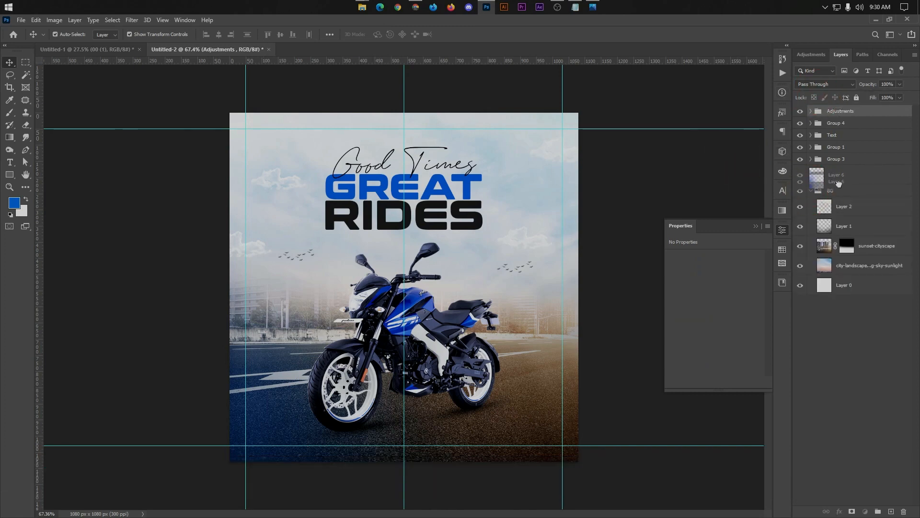
drag(815, 174, 814, 192)
click(811, 172)
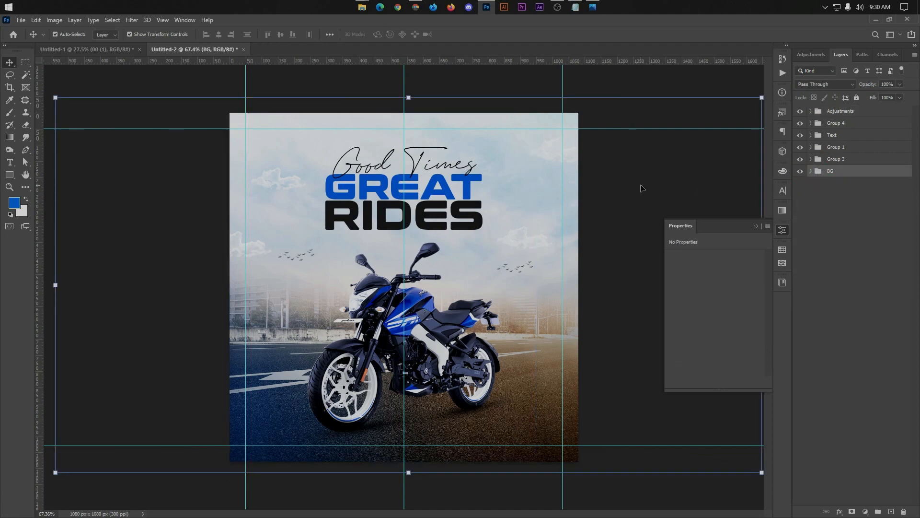
alt+scroll(643, 189, down, 1)
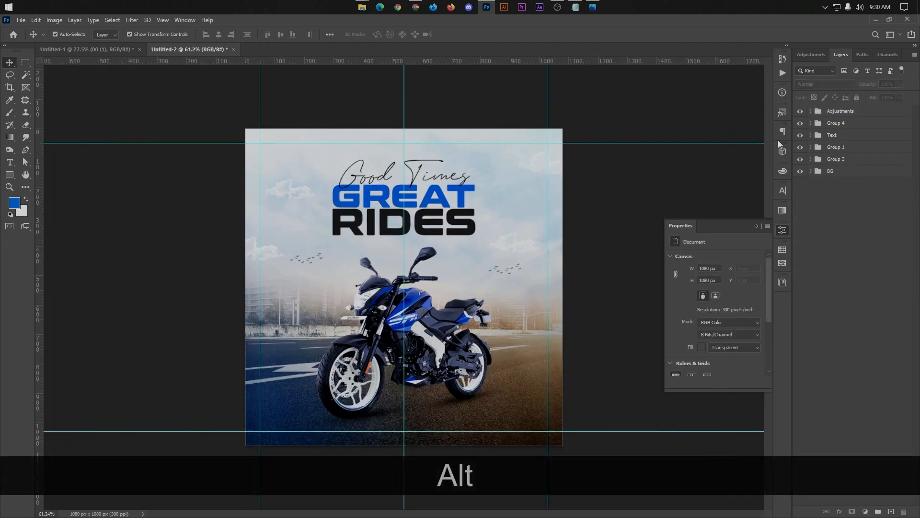
alt+scroll(318, 217, down, 1)
alt+scroll(275, 162, up, 2)
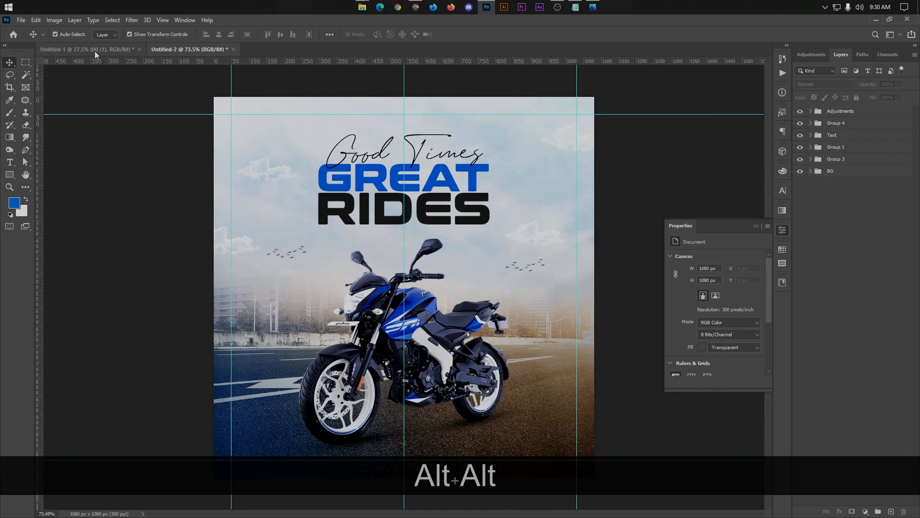
Step: Copy the Bajaj and Pulsar NS160 logos from the Untitled-1 document and paste them above the Adjustments group in Untitled-2
click(94, 51)
click(265, 206)
shift+click(275, 238)
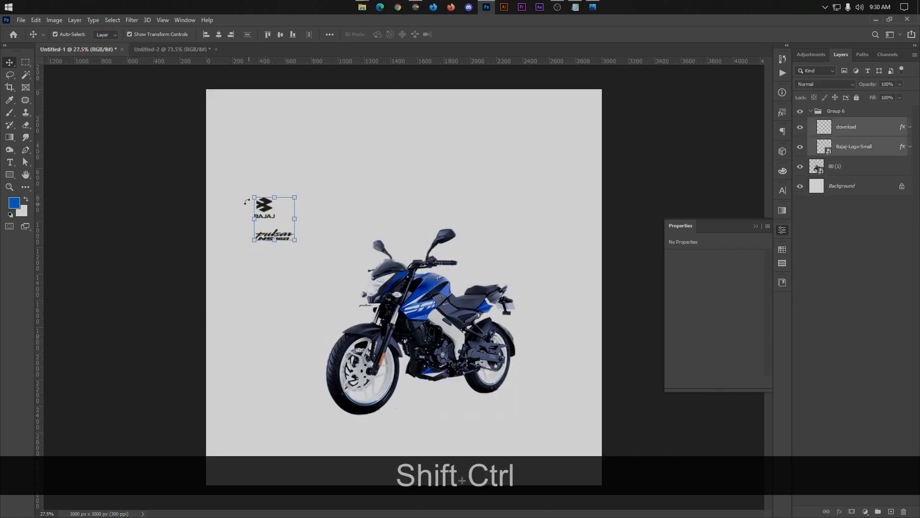
key(ctrl+shift+c)
click(211, 49)
key(ctrl+v)
Step: Scale both pasted logos down together, placing the Bajaj logo in the poster's upper-left corner and the Pulsar NS160 logo in its upper-right corner
key(ctrl+t)
drag(440, 263, 386, 216)
drag(403, 182, 244, 124)
click(475, 34)
click(280, 179)
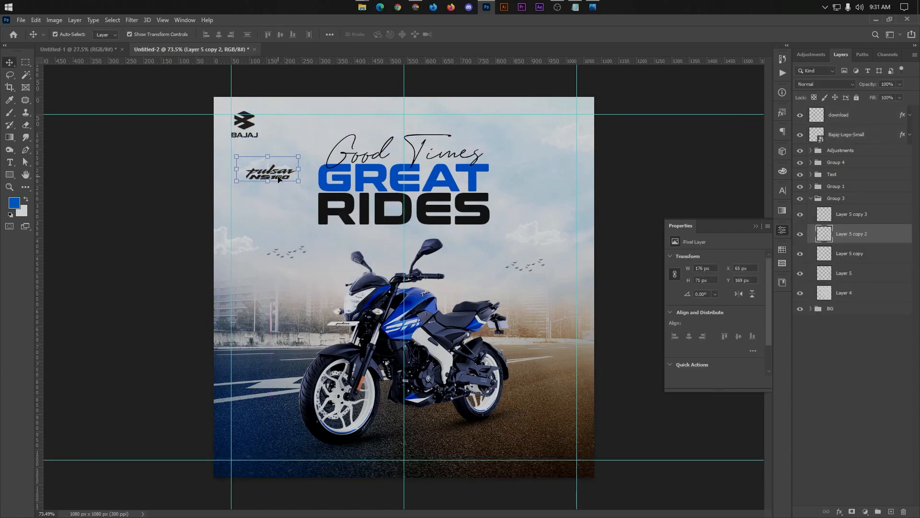
drag(279, 179, 562, 129)
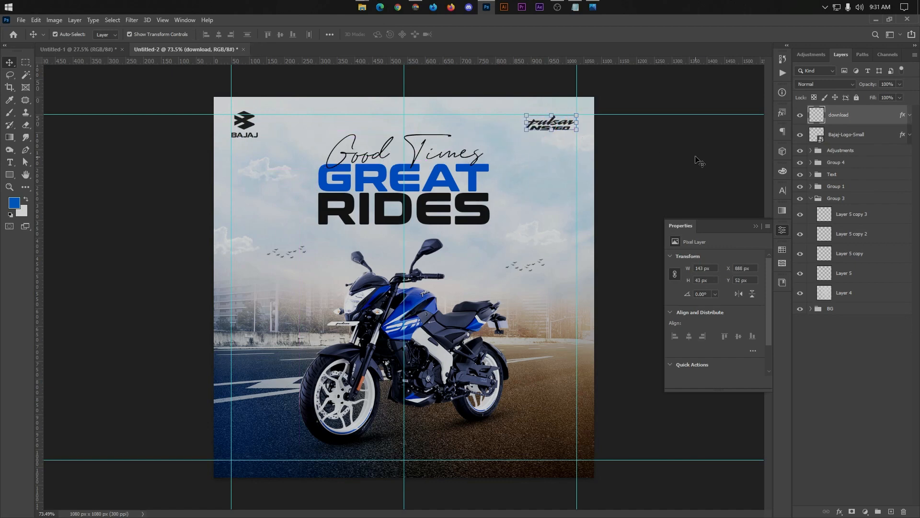
Step: Scale the Bajaj logo down to about 69 x 68 px and align it with the poster's top and left margin guides
click(226, 125)
key(ctrl+t)
scroll(266, 115, up, 4)
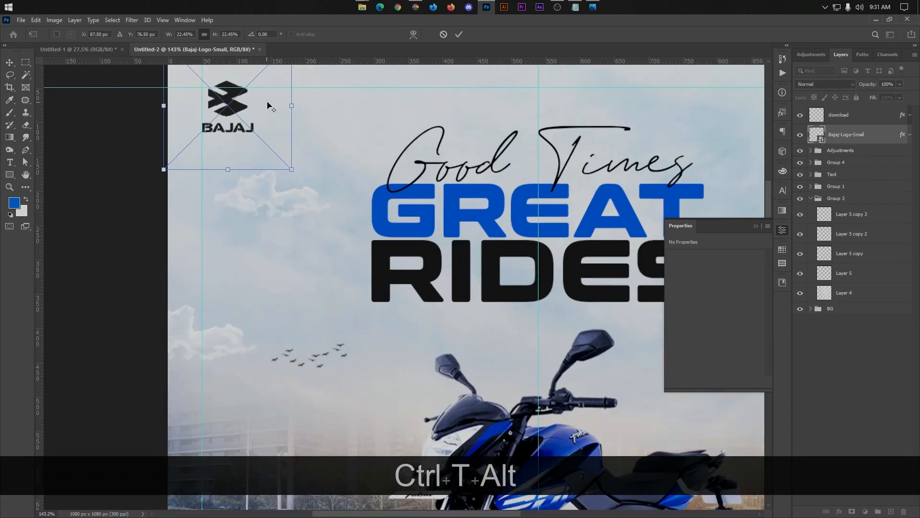
drag(294, 104, 267, 118)
click(460, 35)
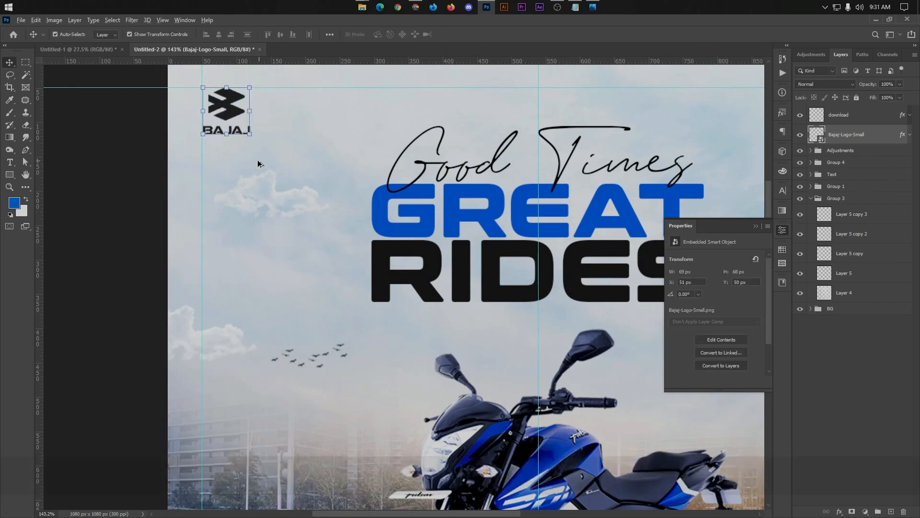
scroll(258, 160, down, 1)
click(136, 158)
scroll(136, 159, down, 4)
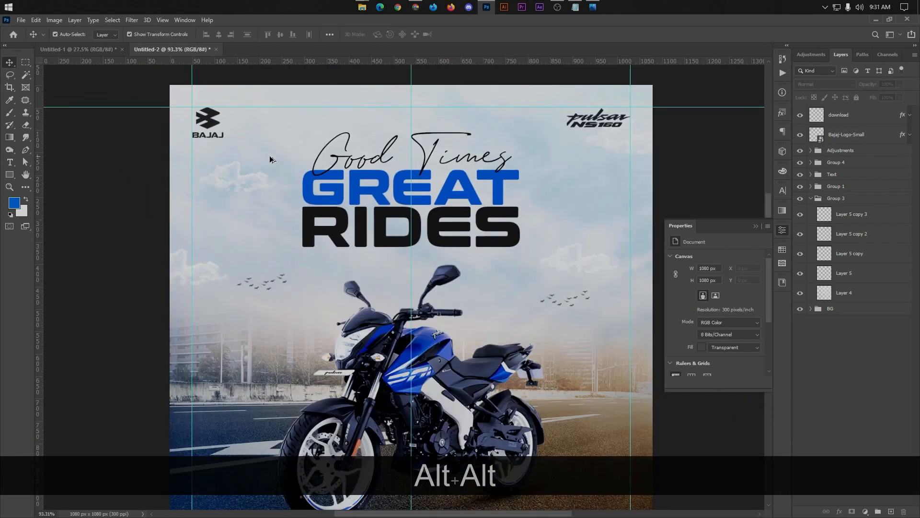
Step: Nudge the Pulsar NS160 logo 3 px right and fine-tune its height against the top margin guide, leaving it deselected
click(600, 129)
key(Right)
key(Right)
key(Right)
key(Up)
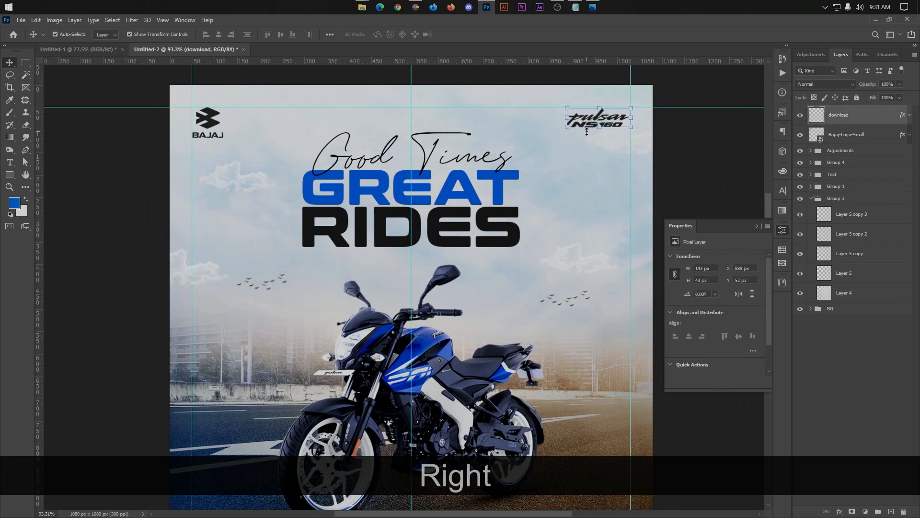
key(Up)
key(Down)
key(Down)
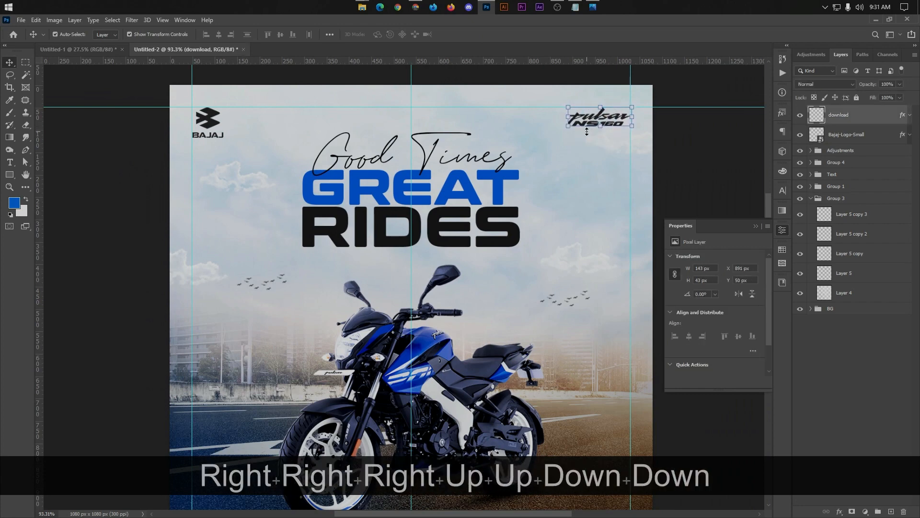
click(679, 165)
scroll(501, 161, down, 3)
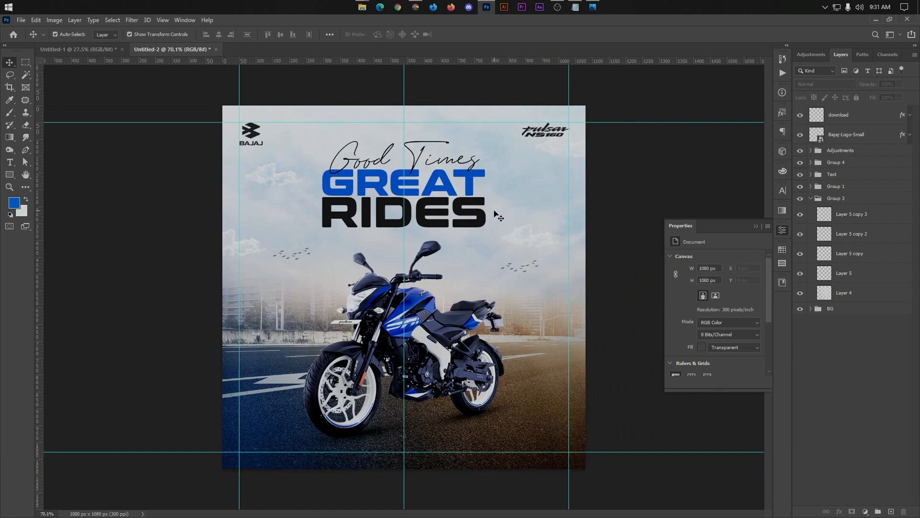
Step: Collapse the Properties panel and nudge the motorcycle's Group 1 down three small increments, leaving nothing selected
scroll(488, 247, down, 1)
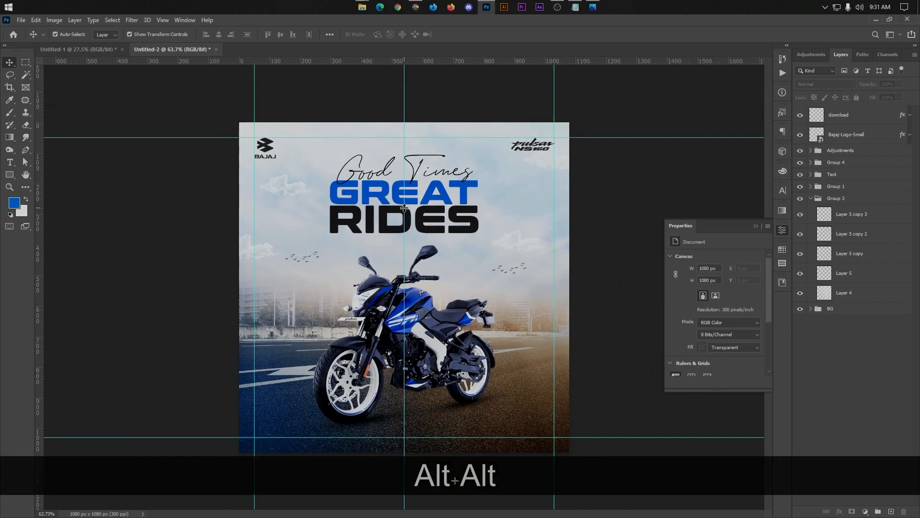
scroll(601, 259, up, 1)
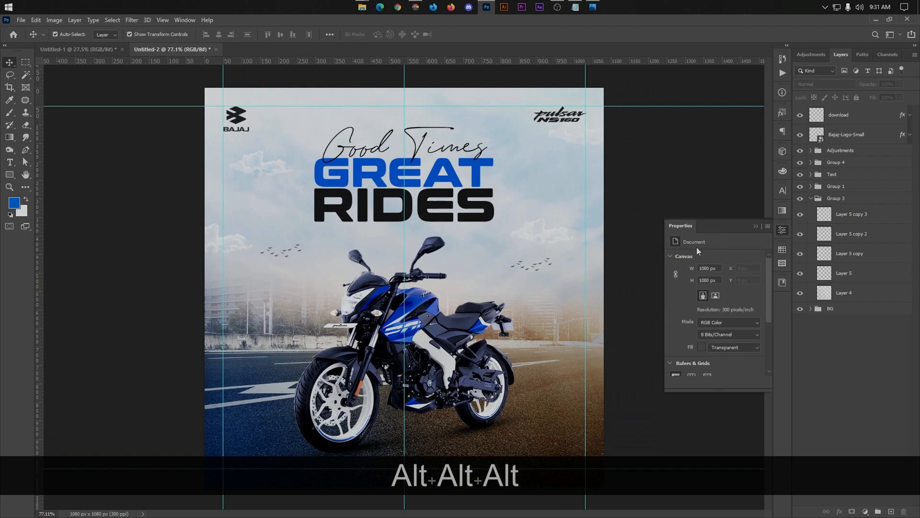
click(756, 226)
click(836, 186)
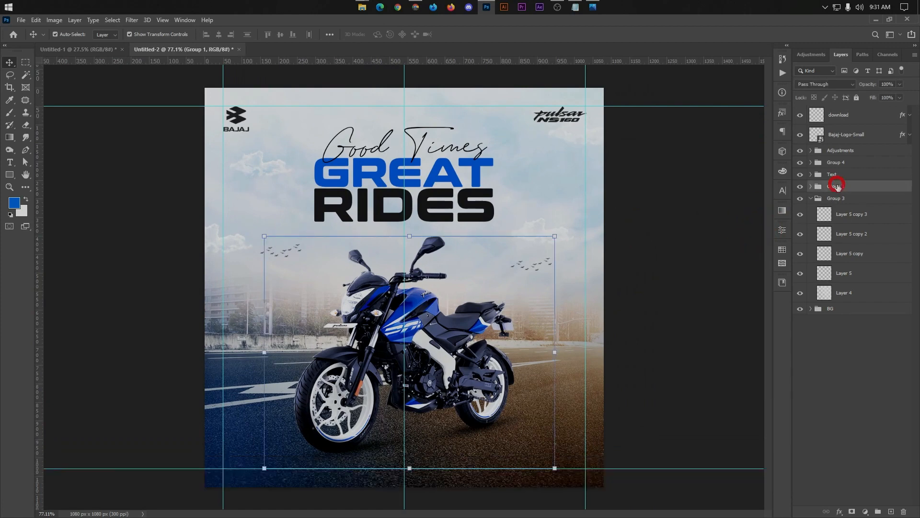
key(Down)
key(Down)
key(Down)
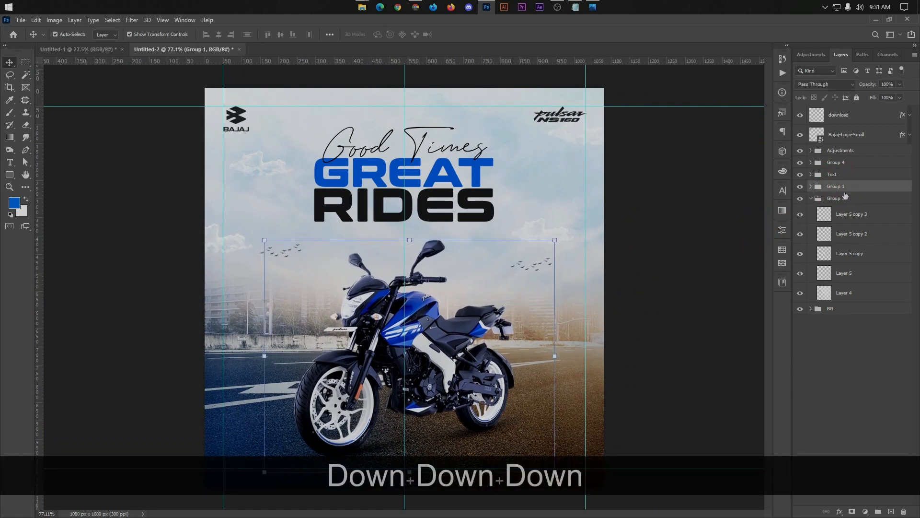
scroll(641, 230, down, 1)
click(642, 229)
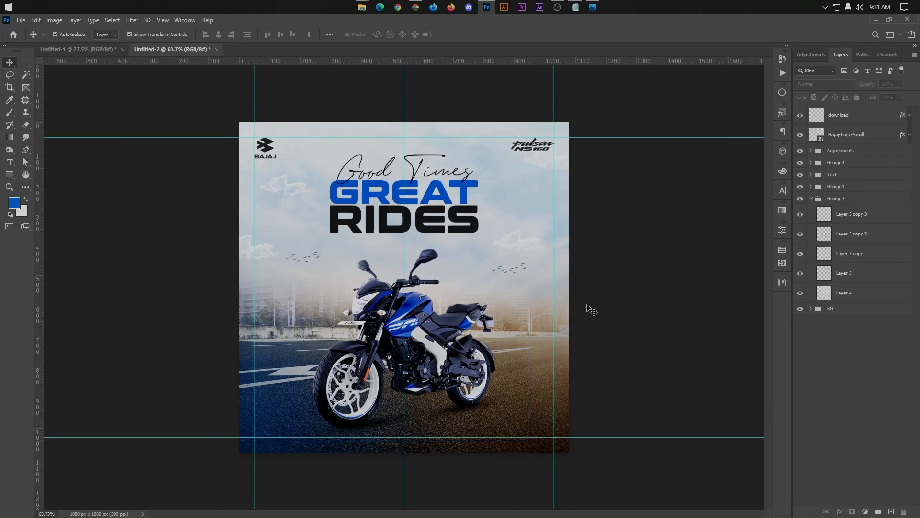
scroll(497, 346, up, 1)
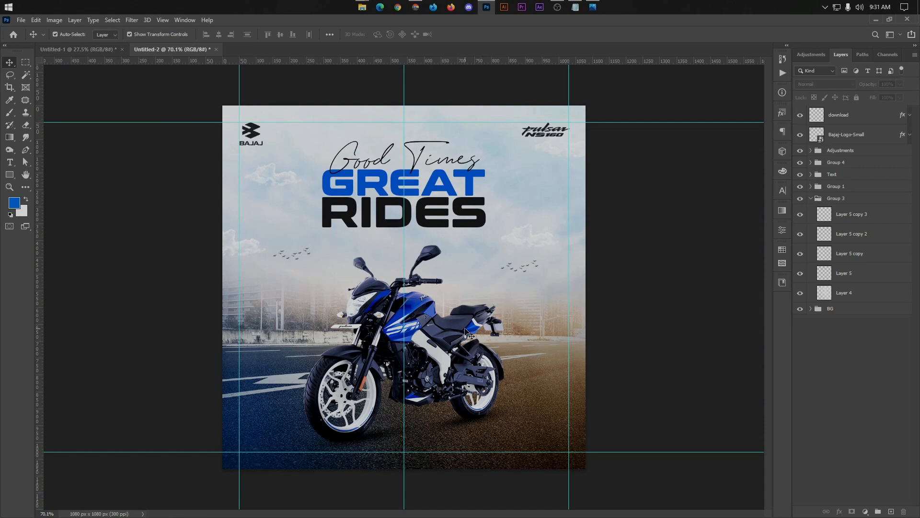
Step: Switch to Chrome to show the Become A Designer Facebook group, and return to the poster in Photoshop
click(416, 7)
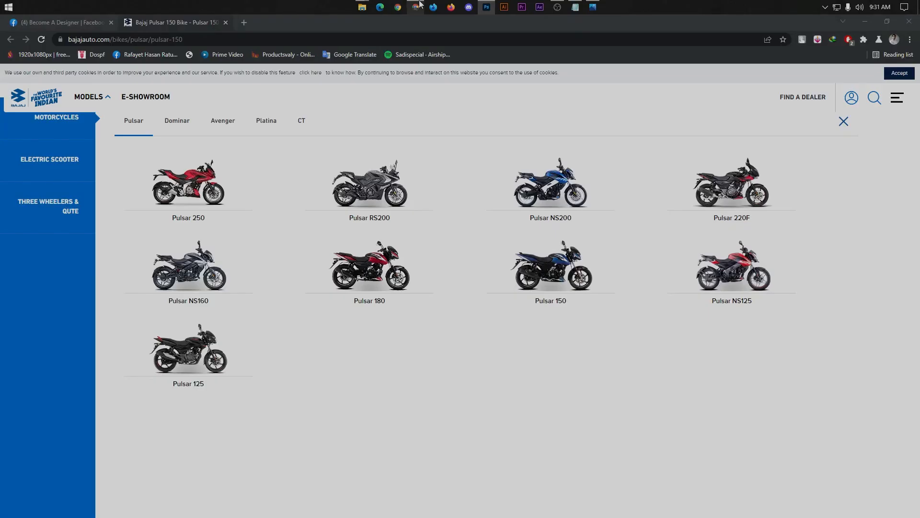
click(64, 23)
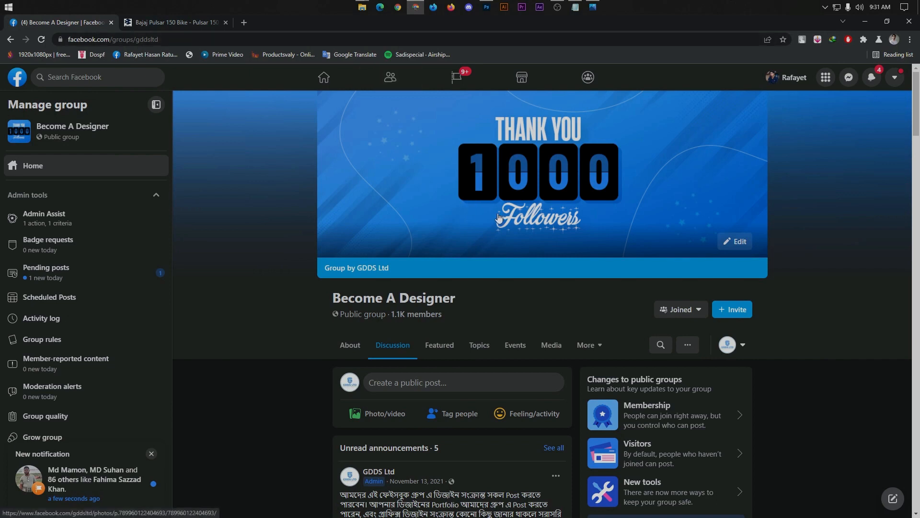
click(486, 7)
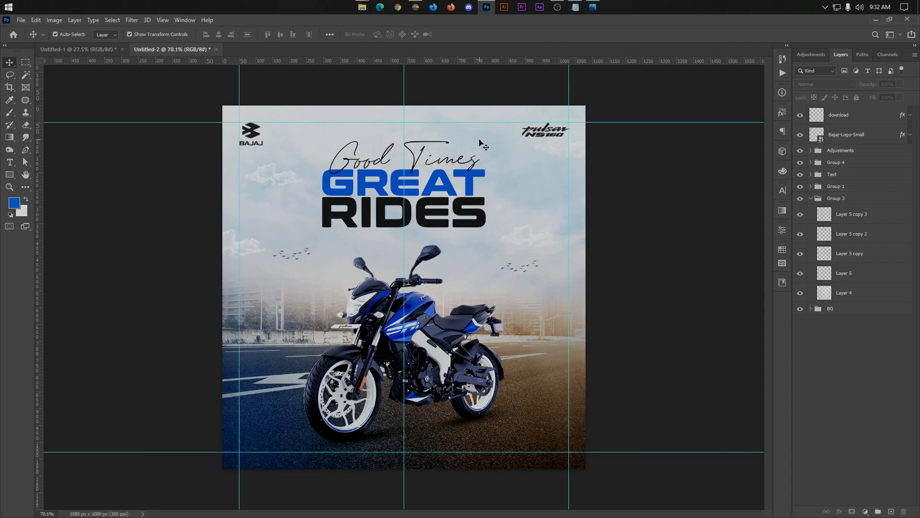